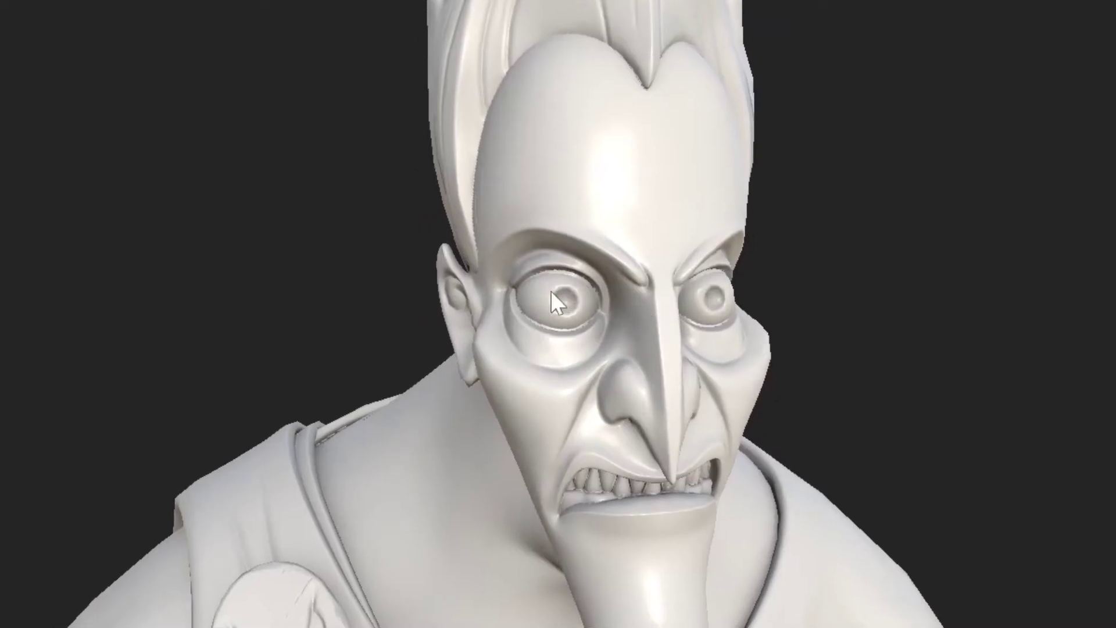
- Inspect the border between the eyeball and the eyelids up close on the character's head
alt+right_drag(550, 291, 804, 276)
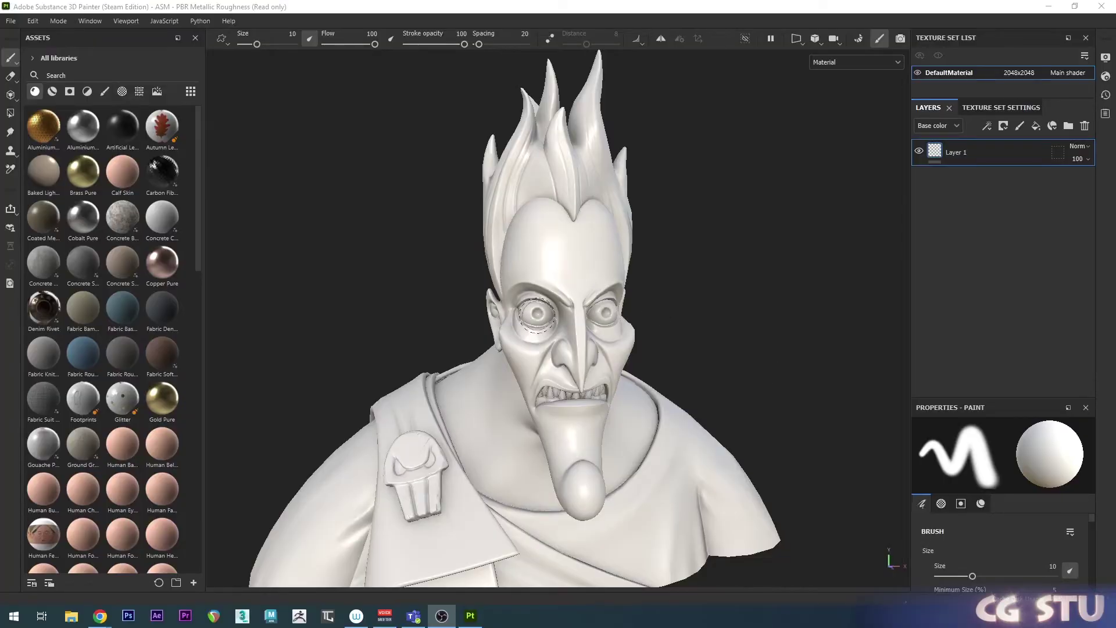
scroll(617, 325, up, 10)
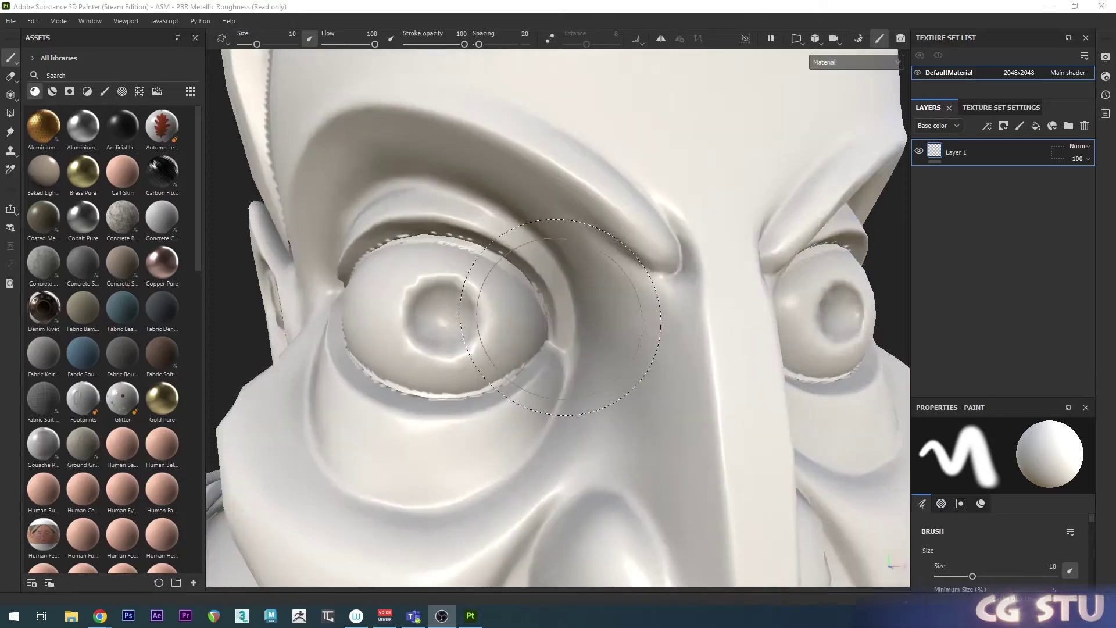
alt+middle_drag(538, 325, 611, 340)
alt+drag(610, 341, 553, 289)
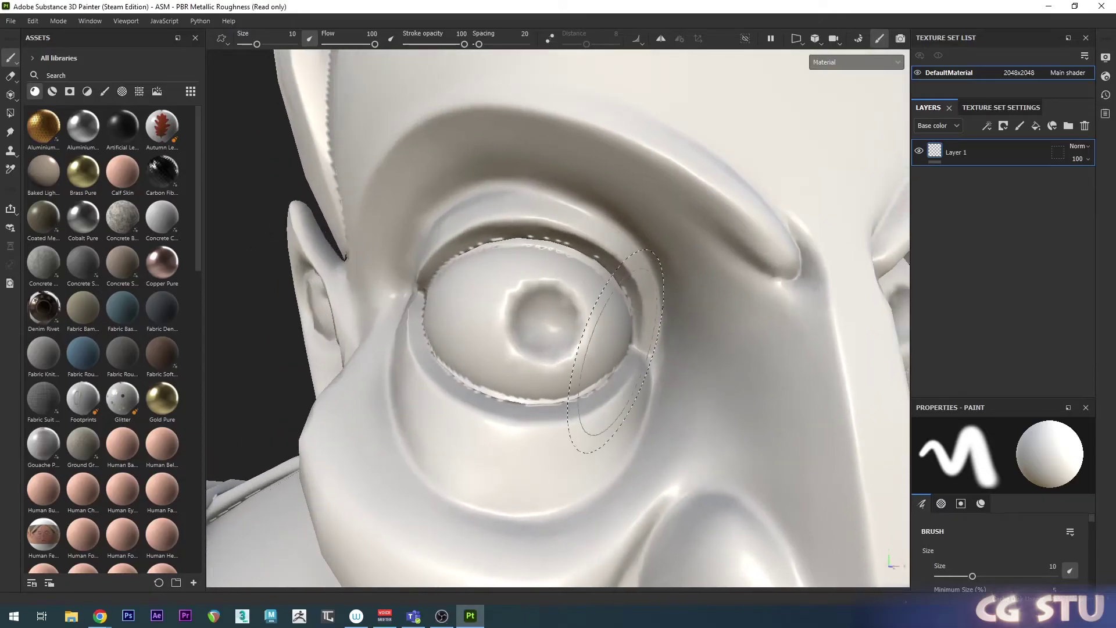
alt+drag(485, 279, 483, 294)
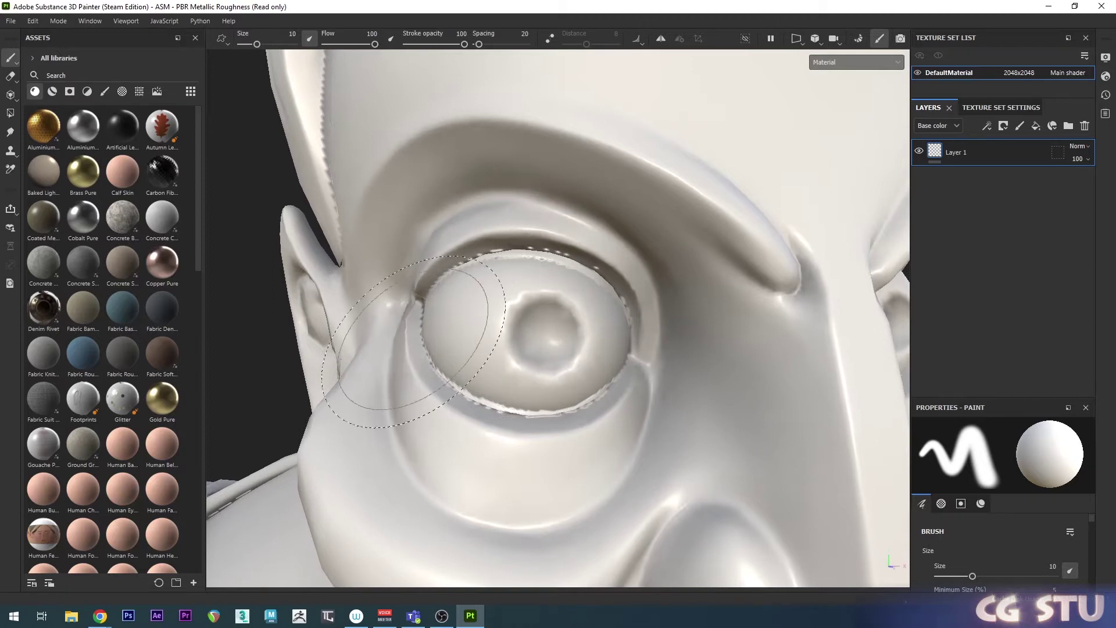
scroll(465, 228, down, 3)
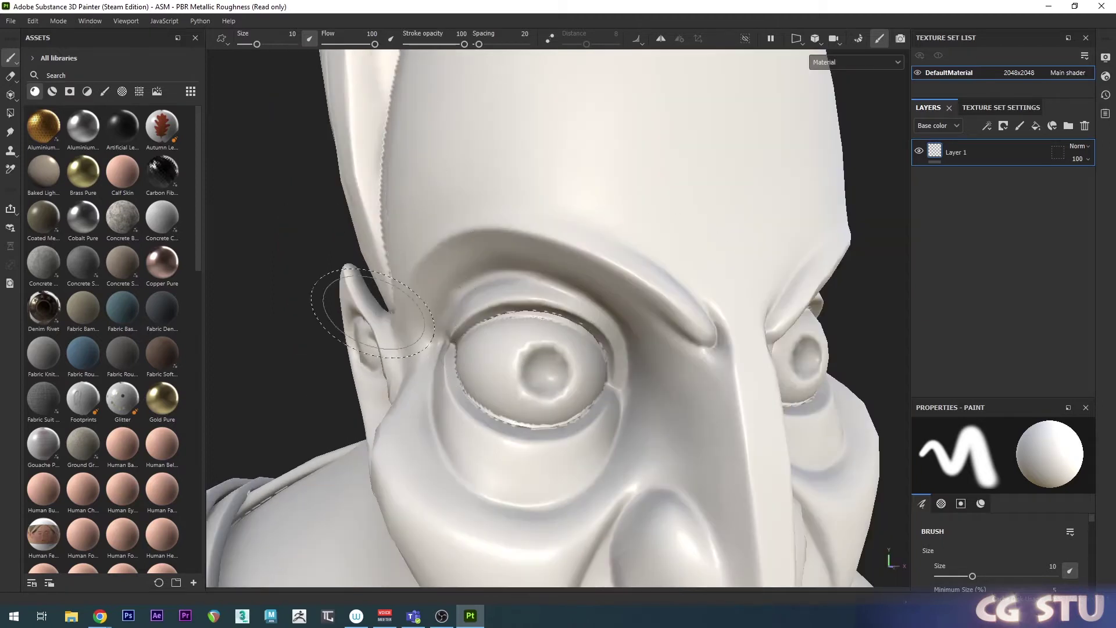
scroll(538, 358, up, 5)
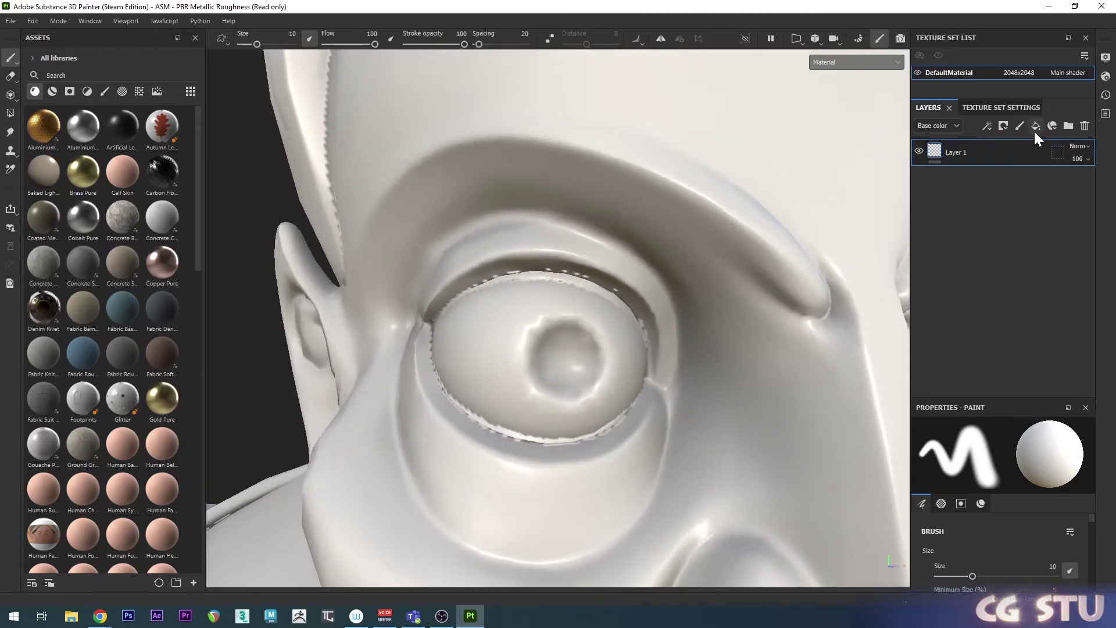
- Create a layer folder named Eyes containing a fill layer with a pale yellow base color
click(1067, 126)
double_click(969, 152)
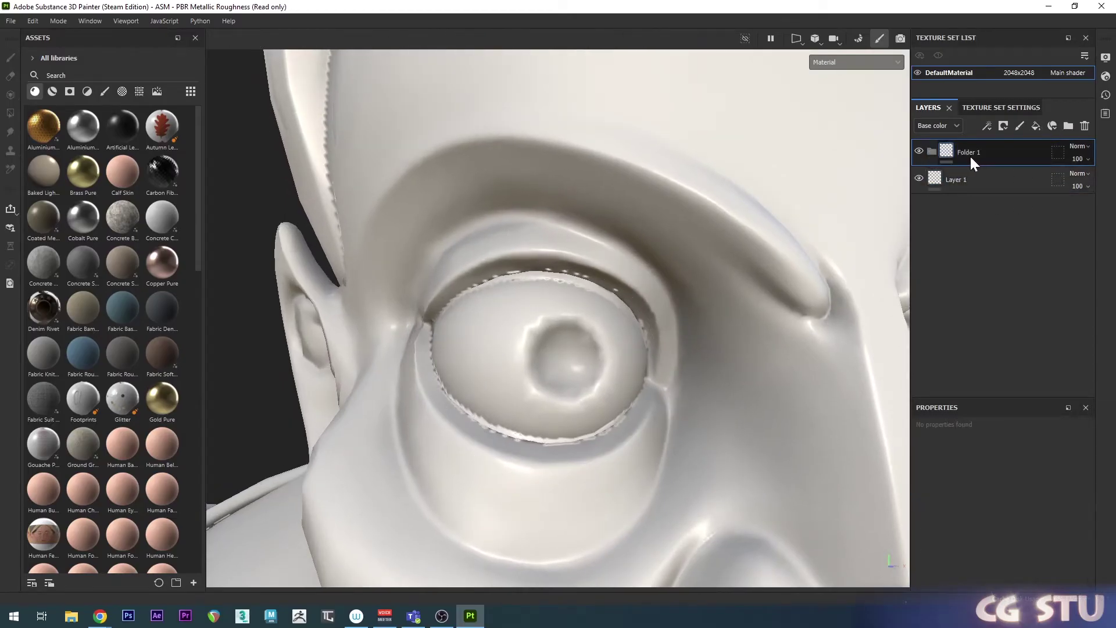
text(Eyes)
key(Return)
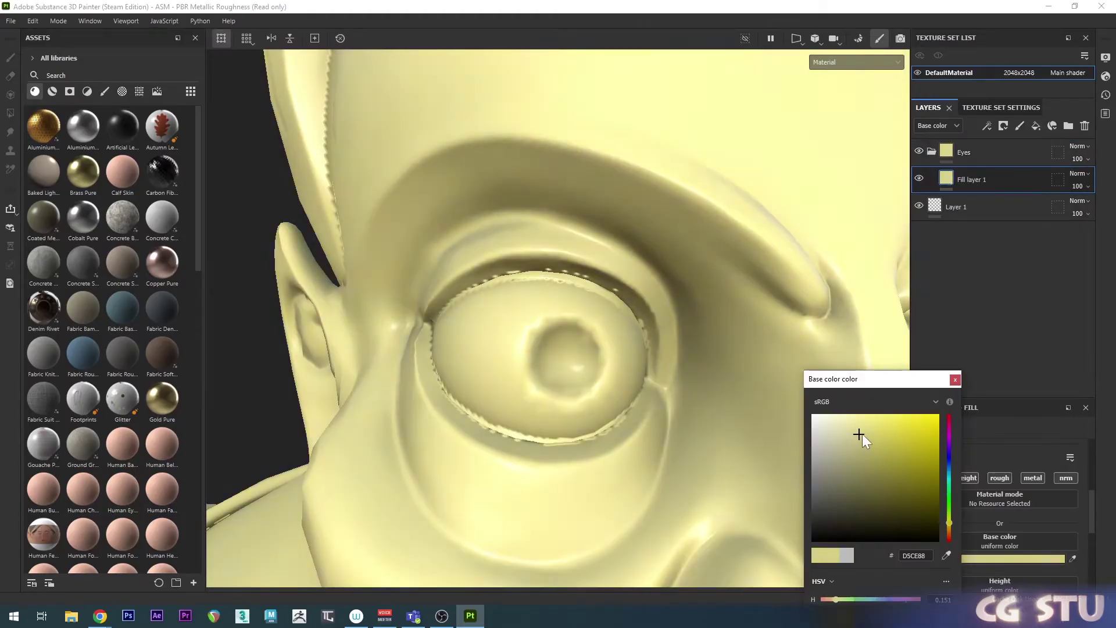
click(954, 380)
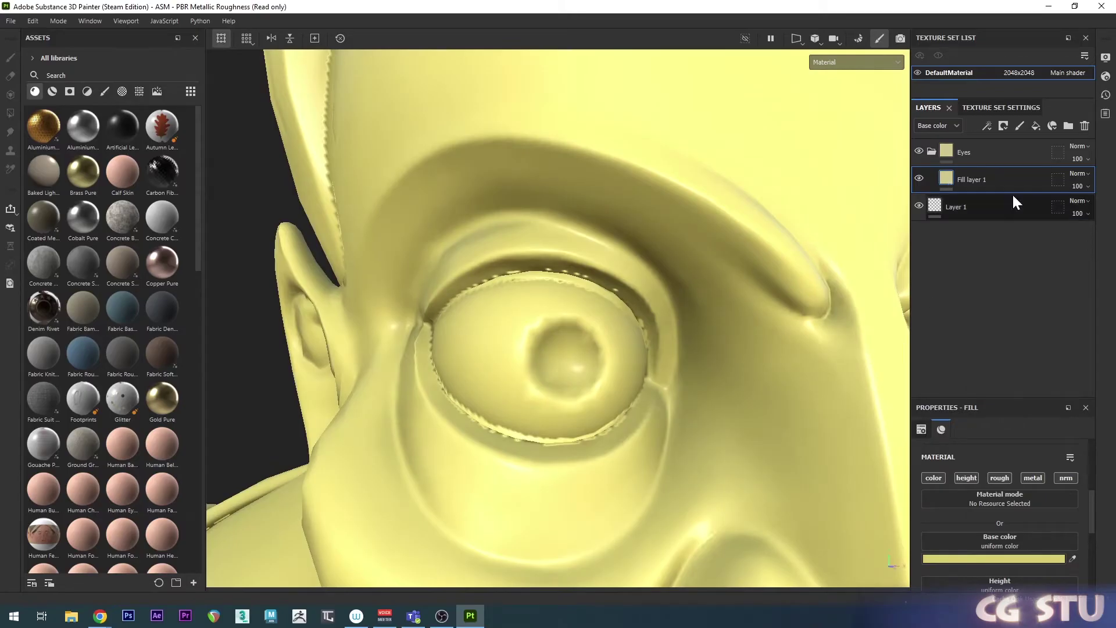
- Add a black mask to the Eyes folder and a paint effect on that mask
right_click(950, 152)
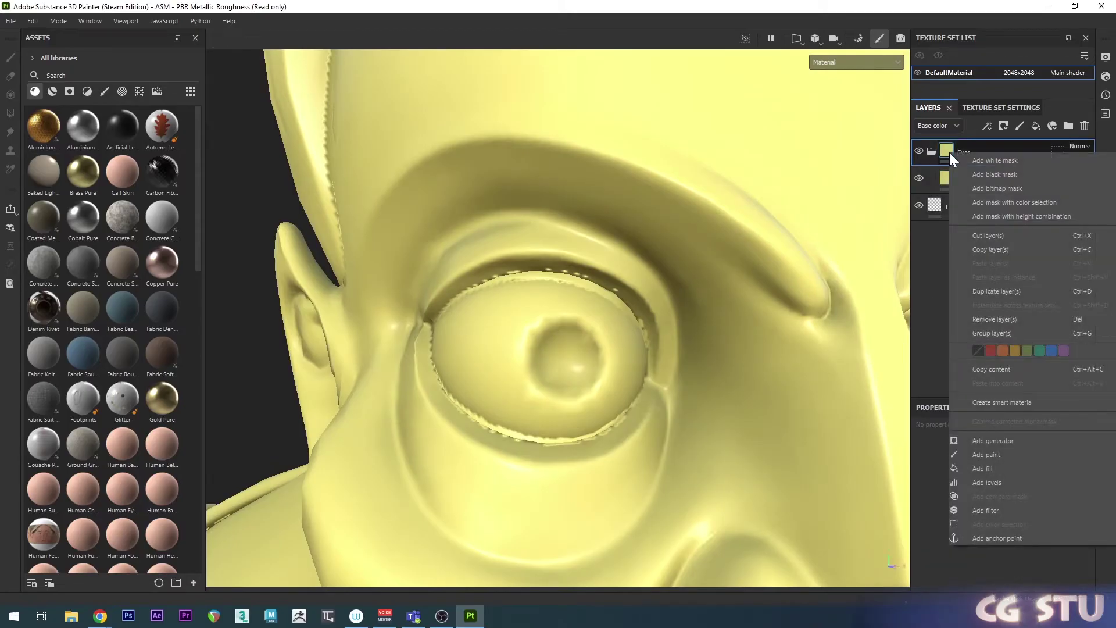
click(1030, 172)
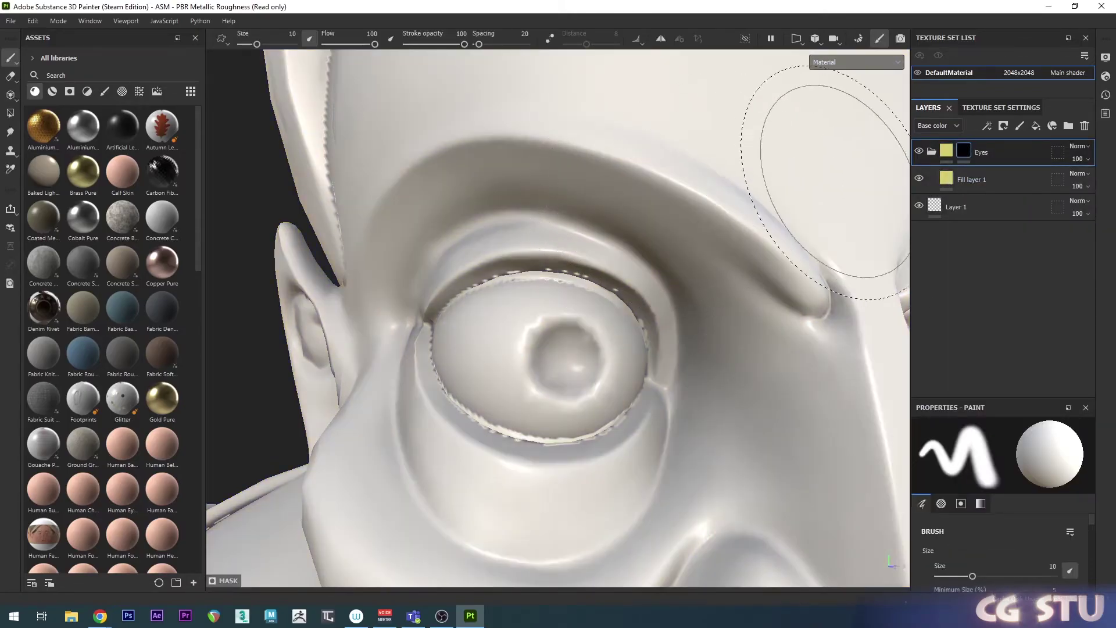
right_click(962, 152)
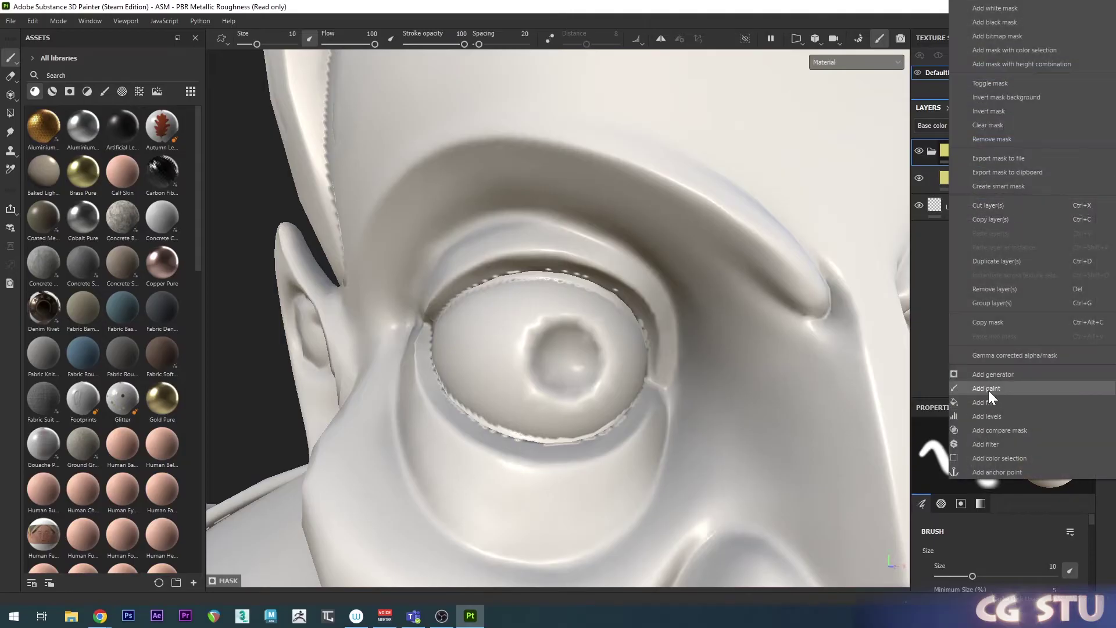
click(988, 389)
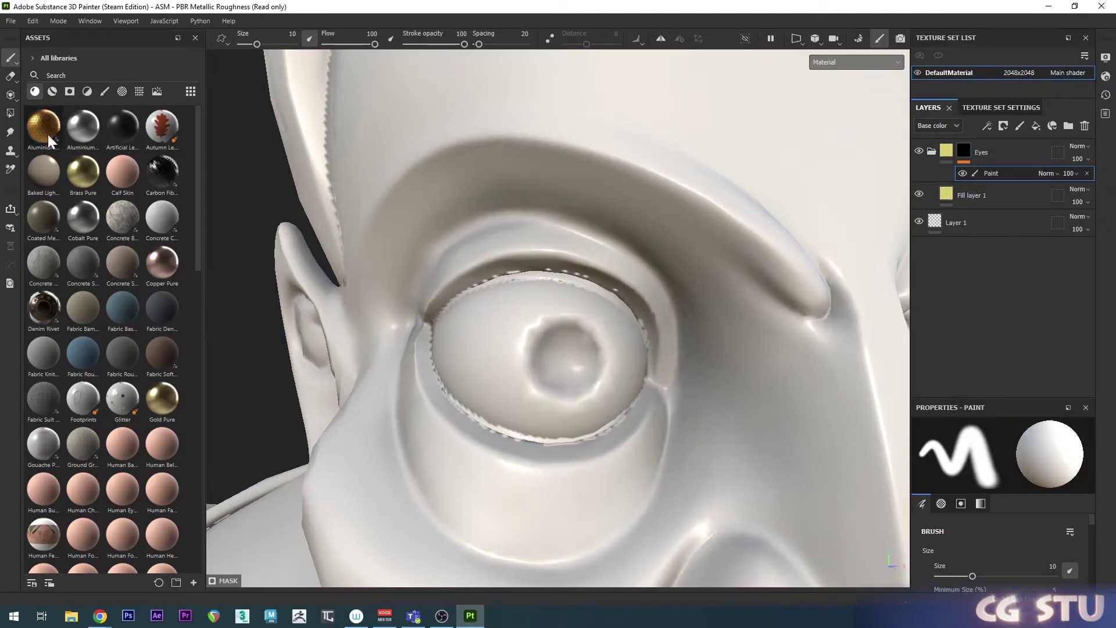
- Reveal the eyeball in the Eyes mask with Polygon Fill in UV chunk mode, using color value 1
click(10, 114)
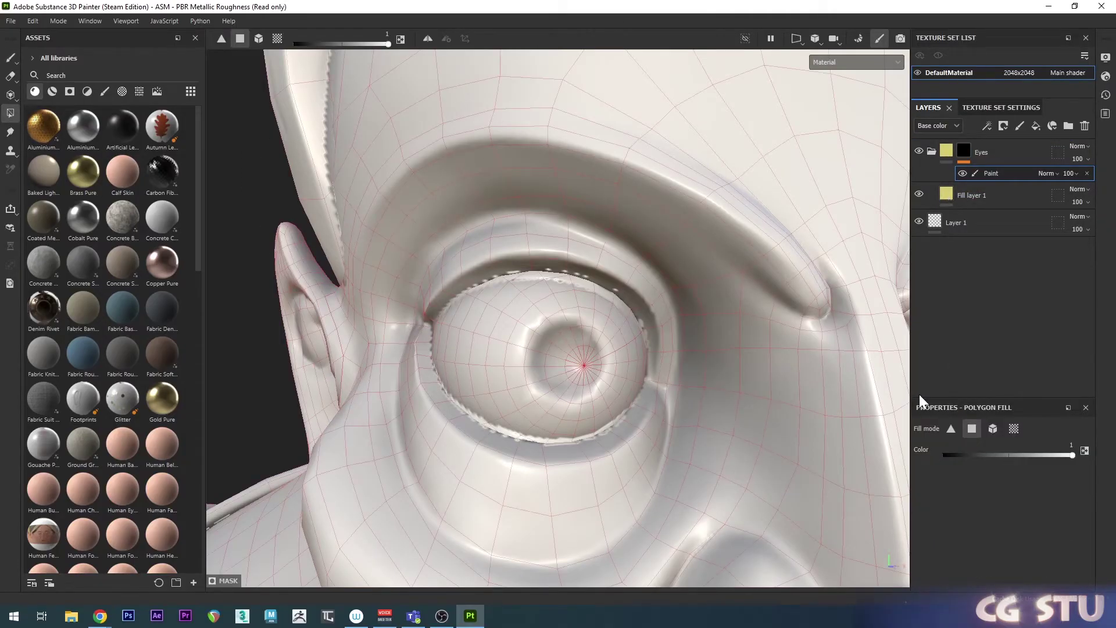
click(1014, 428)
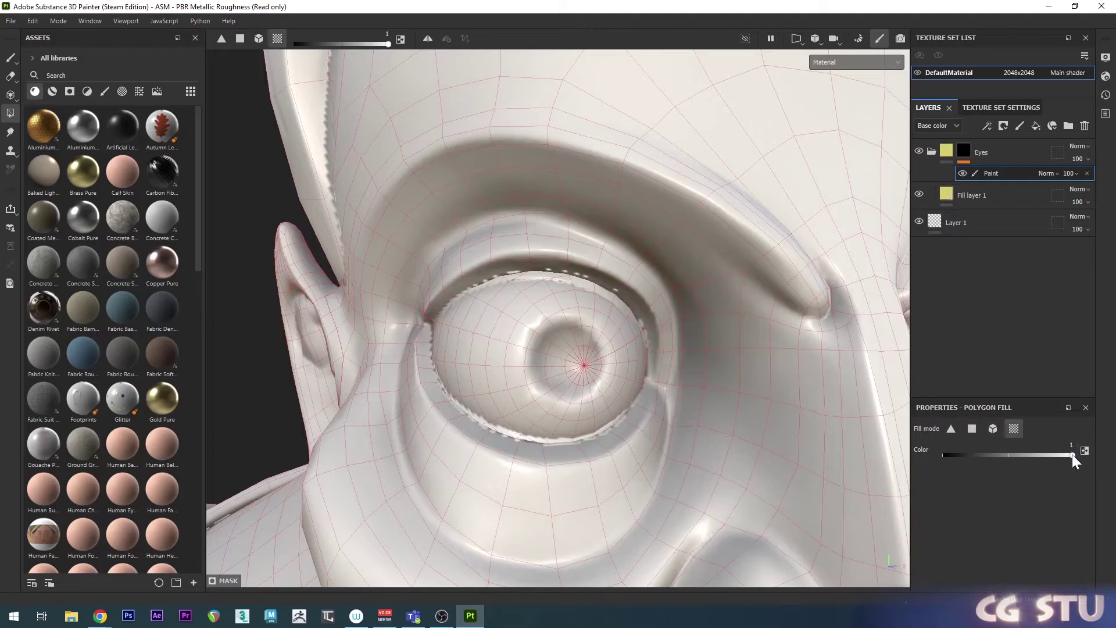
click(532, 342)
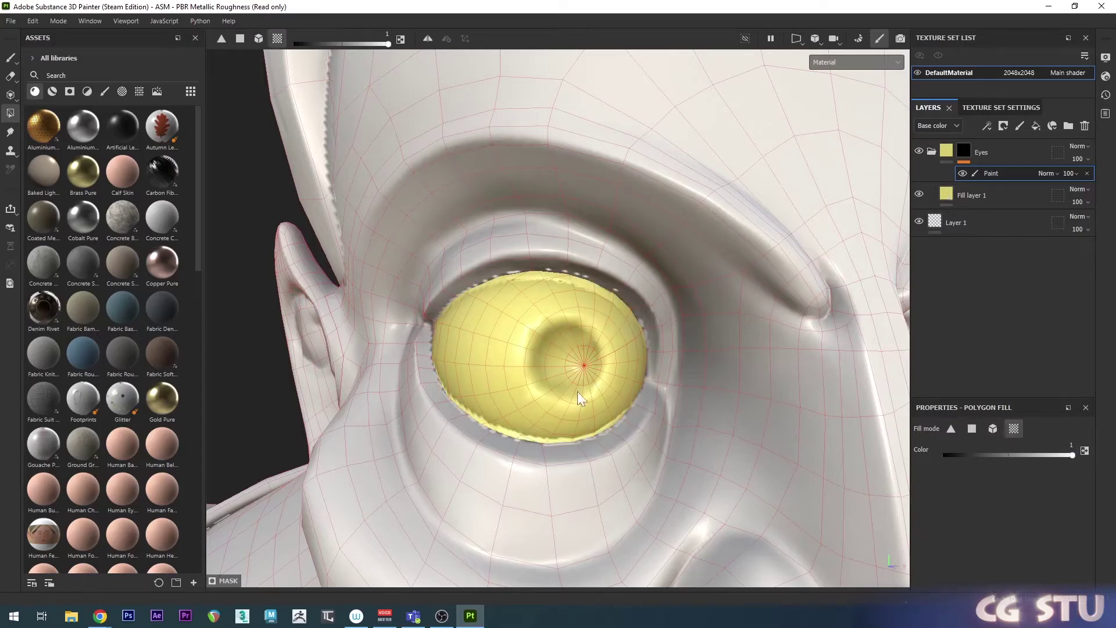
alt+drag(751, 358, 555, 370)
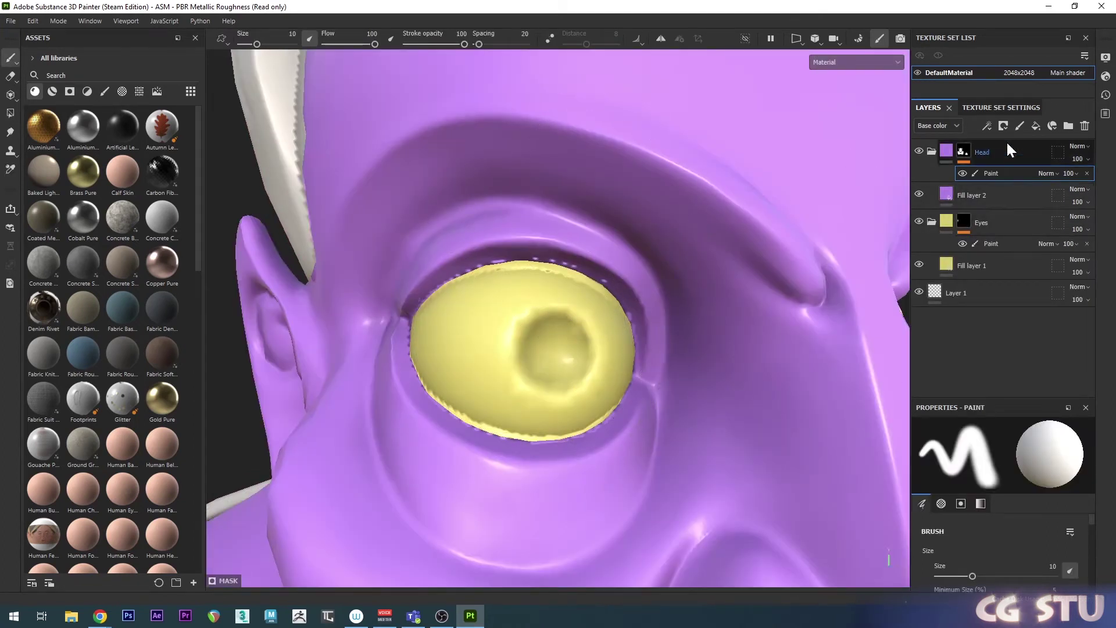
- Add an Ambient occlusion channel to the DefaultMaterial texture set
alt+drag(633, 321, 660, 314)
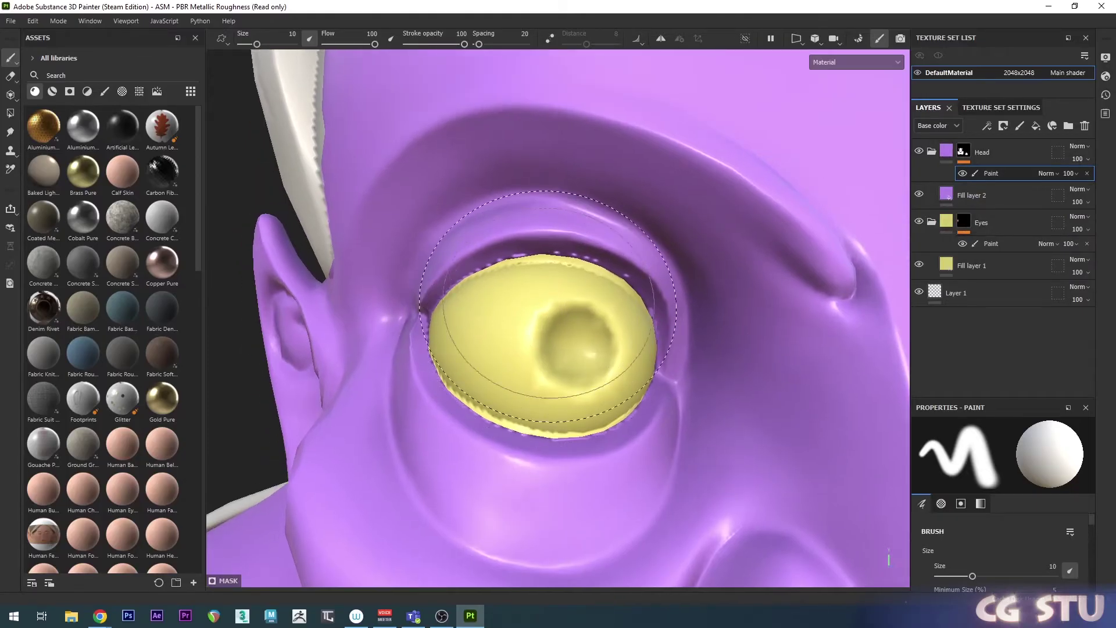
mouse_move(674, 311)
shift+right_down()
mouse_move(599, 329)
mouse_move(675, 328)
mouse_move(587, 336)
shift+right_up()
click(980, 110)
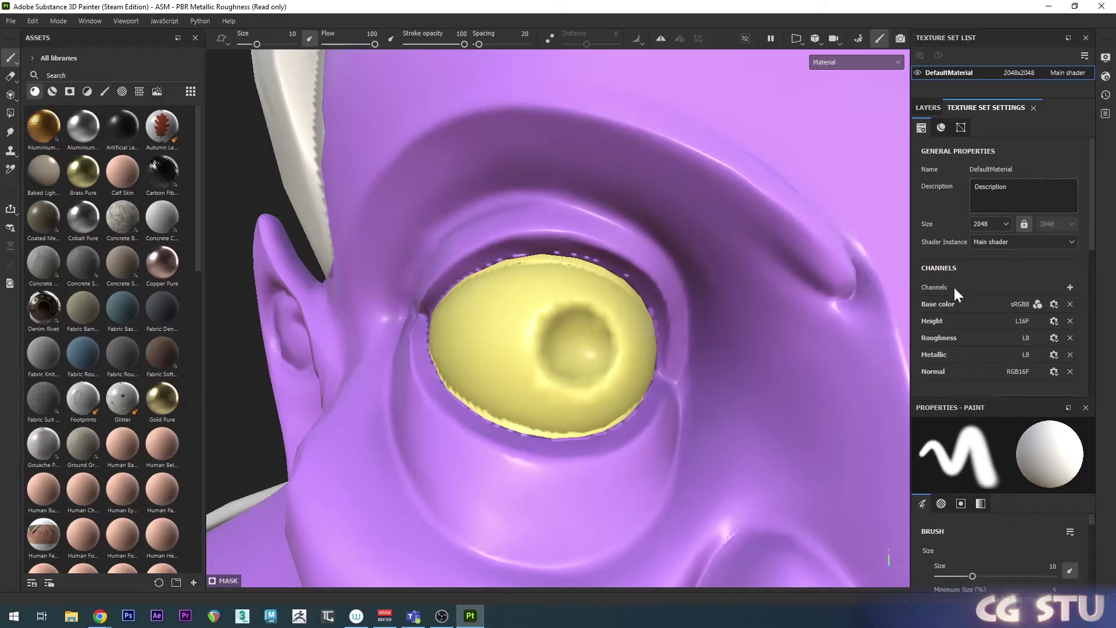
click(1069, 287)
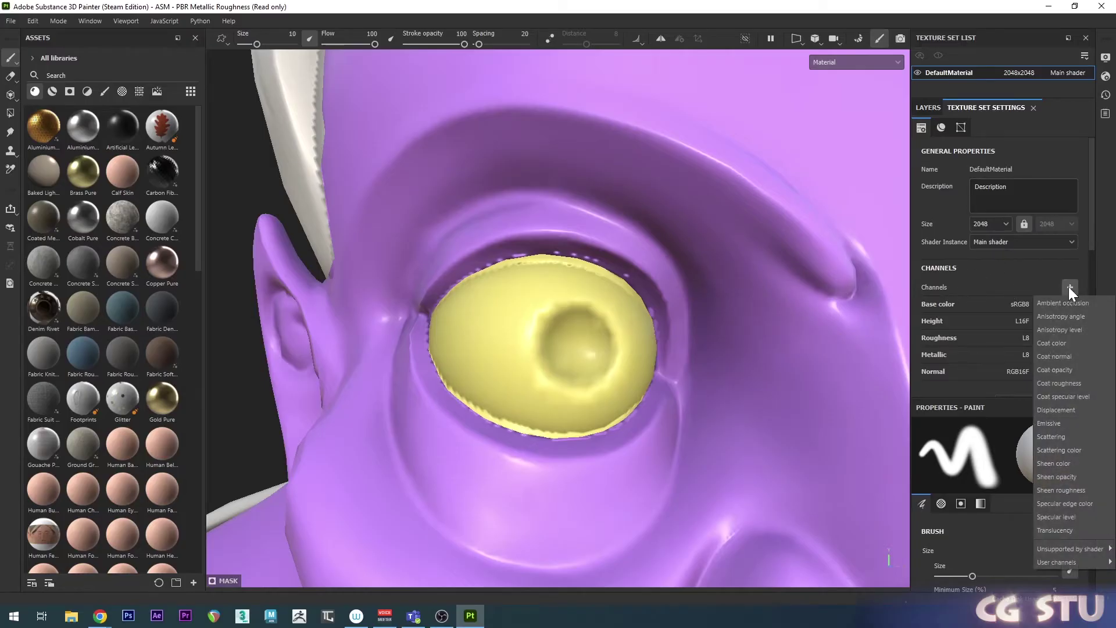
click(1097, 305)
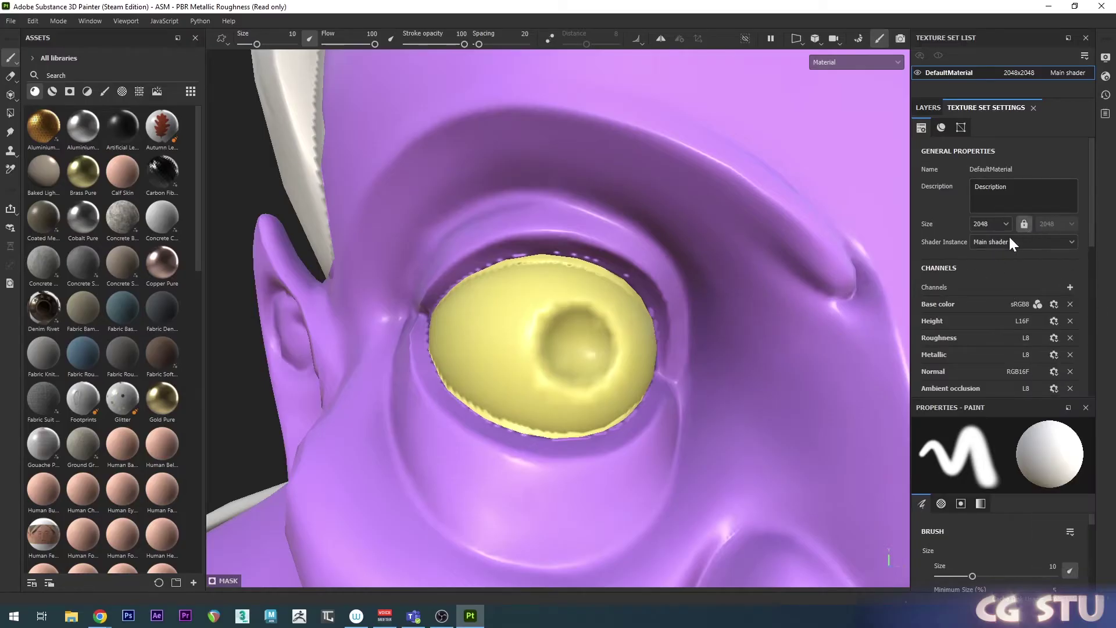
- Add a new fill layer, move it beneath all other layers and rename it BASE
click(928, 108)
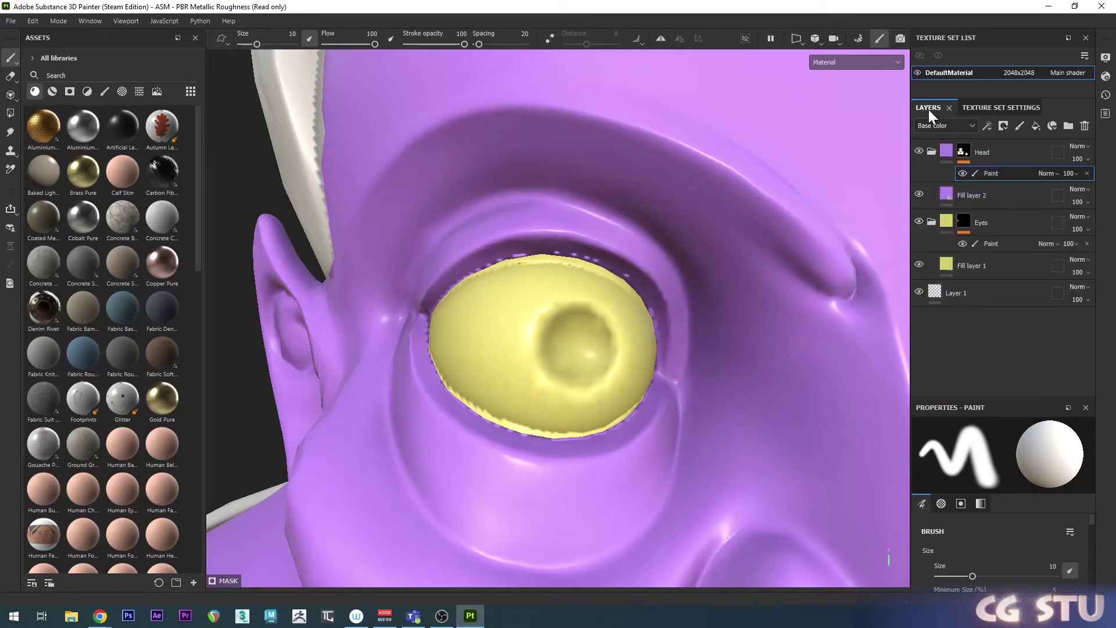
click(1035, 126)
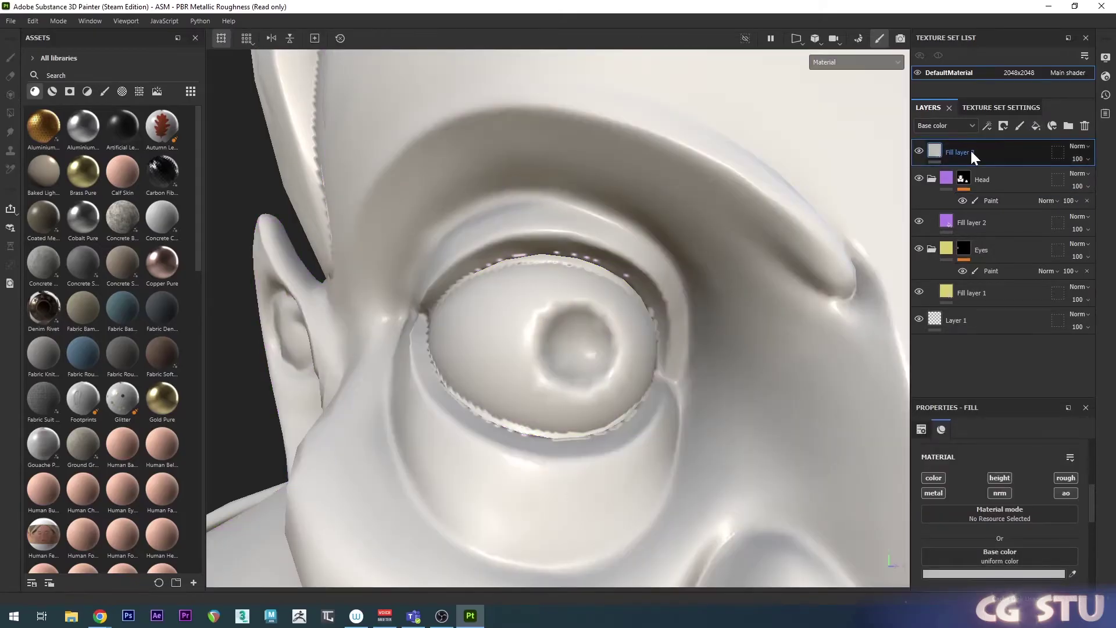
drag(970, 149, 973, 333)
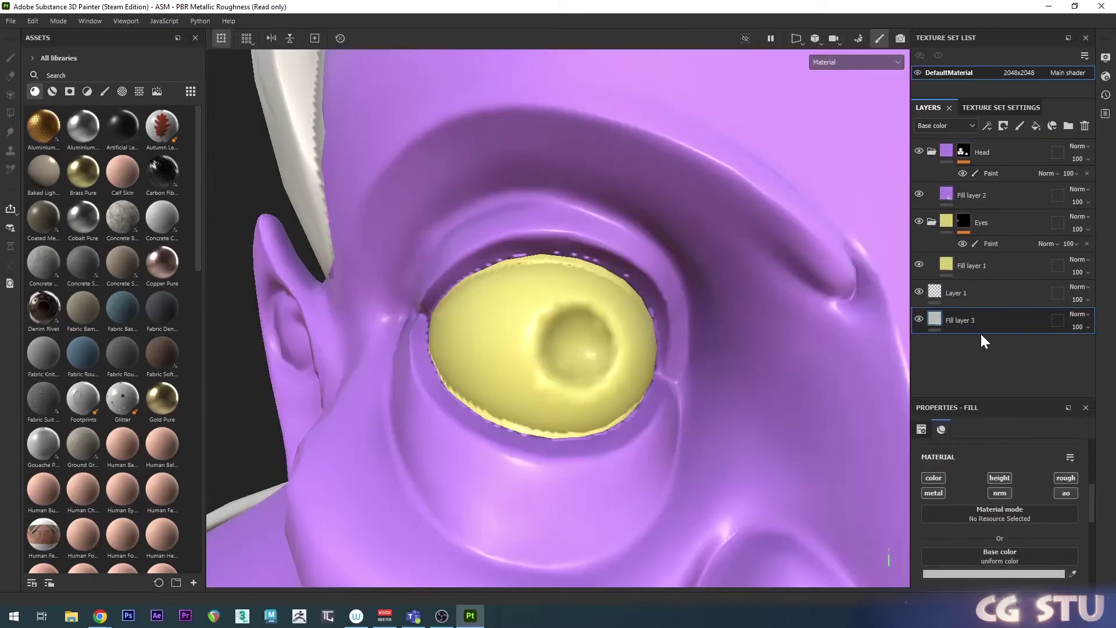
double_click(964, 321)
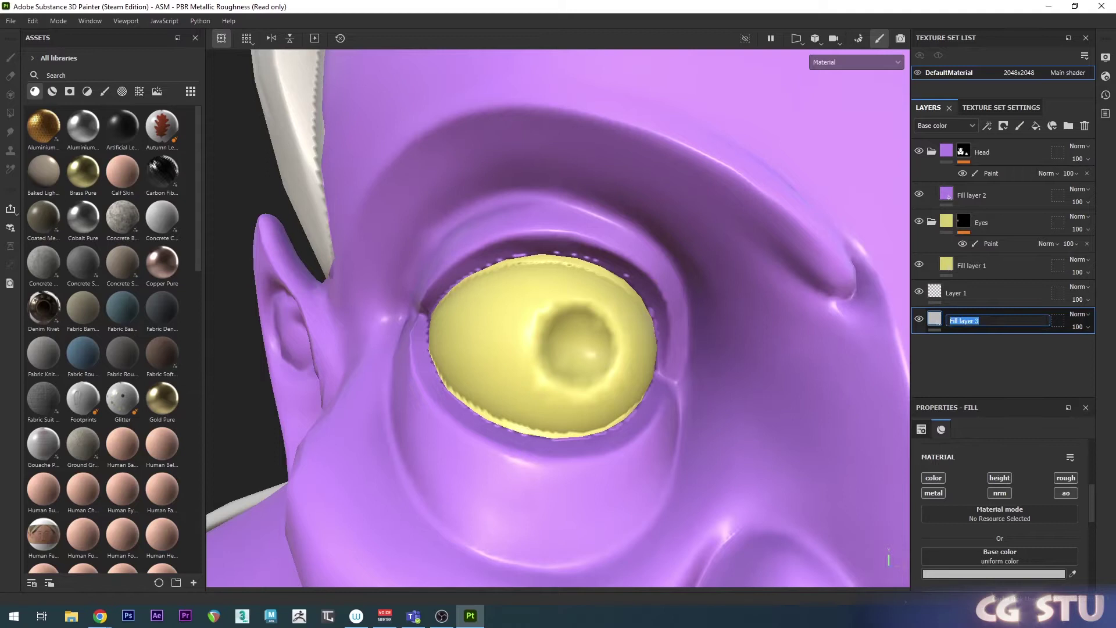
text(BASE)
key(Return)
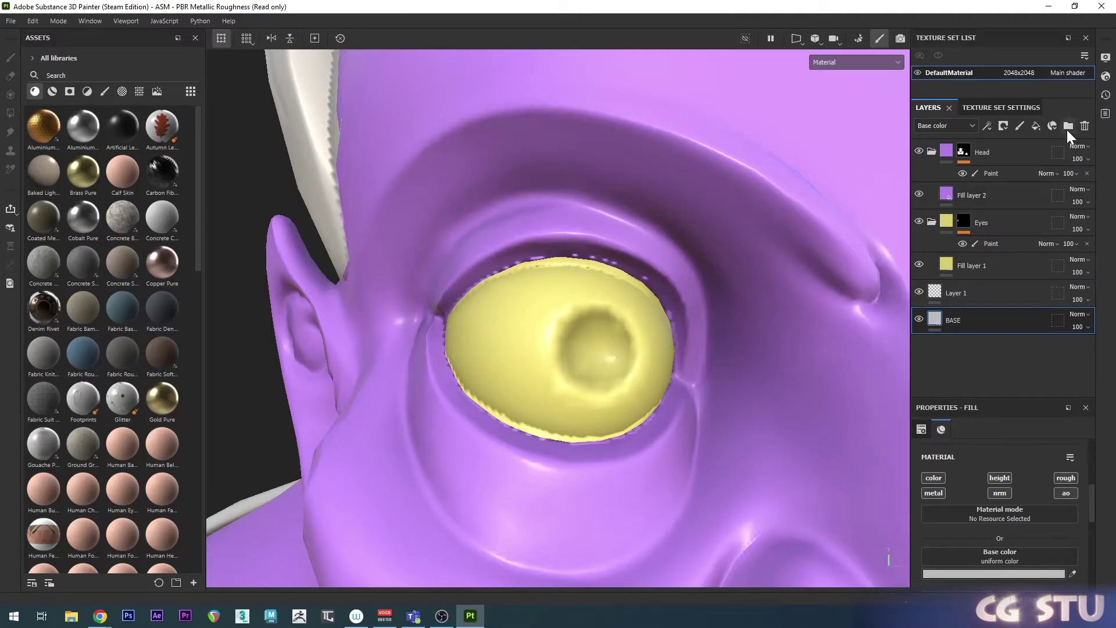
- Set the texture set's ambient occlusion mixing to Replace
click(1000, 107)
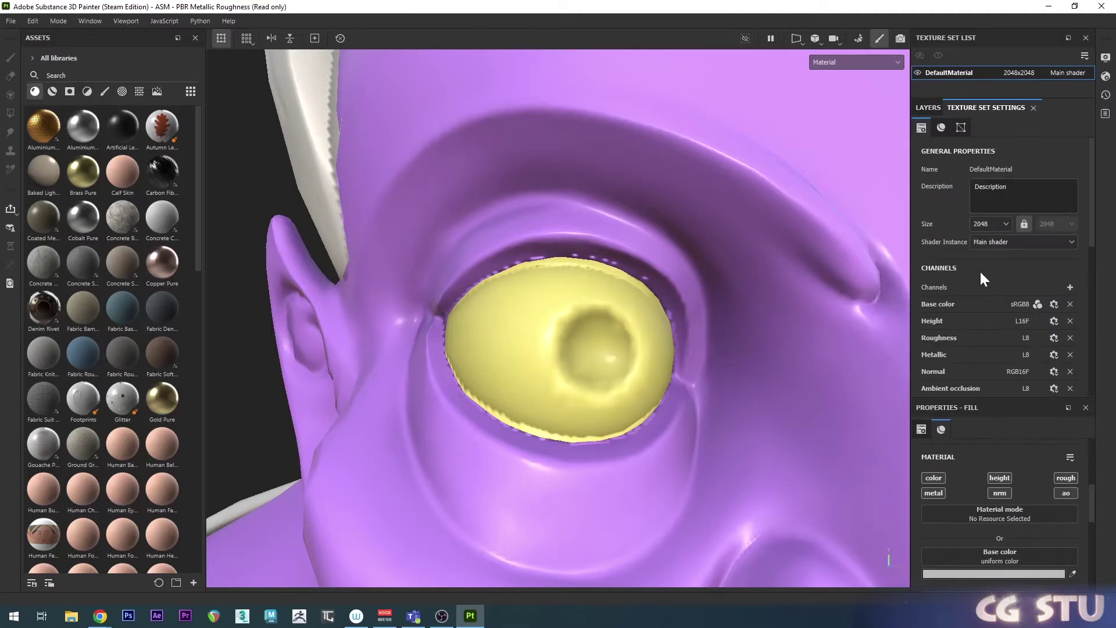
scroll(979, 270, down, 4)
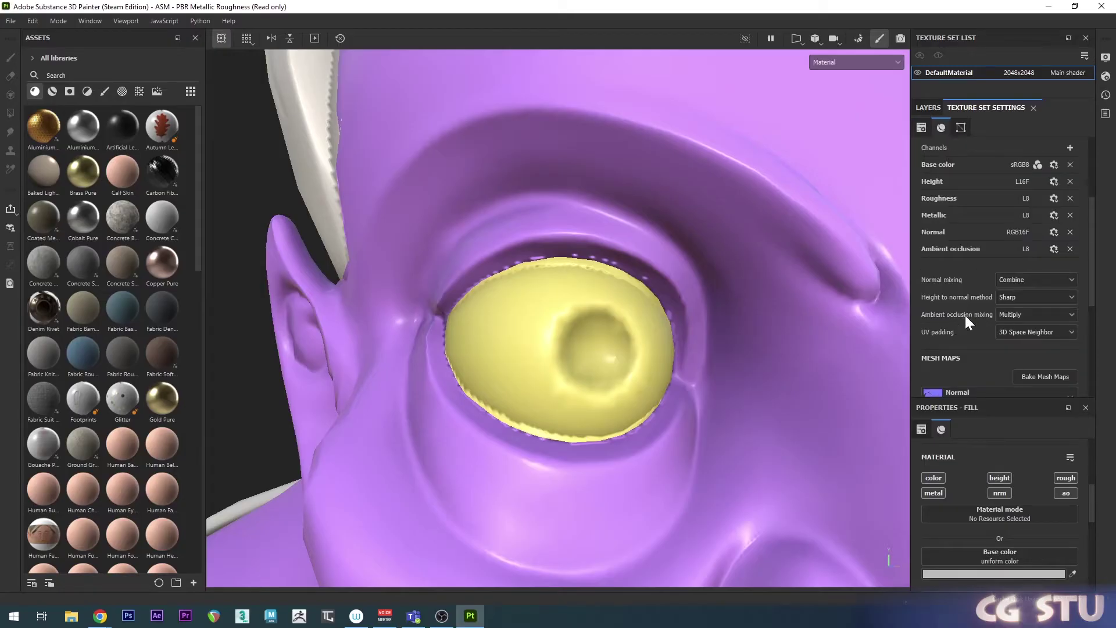
click(1024, 315)
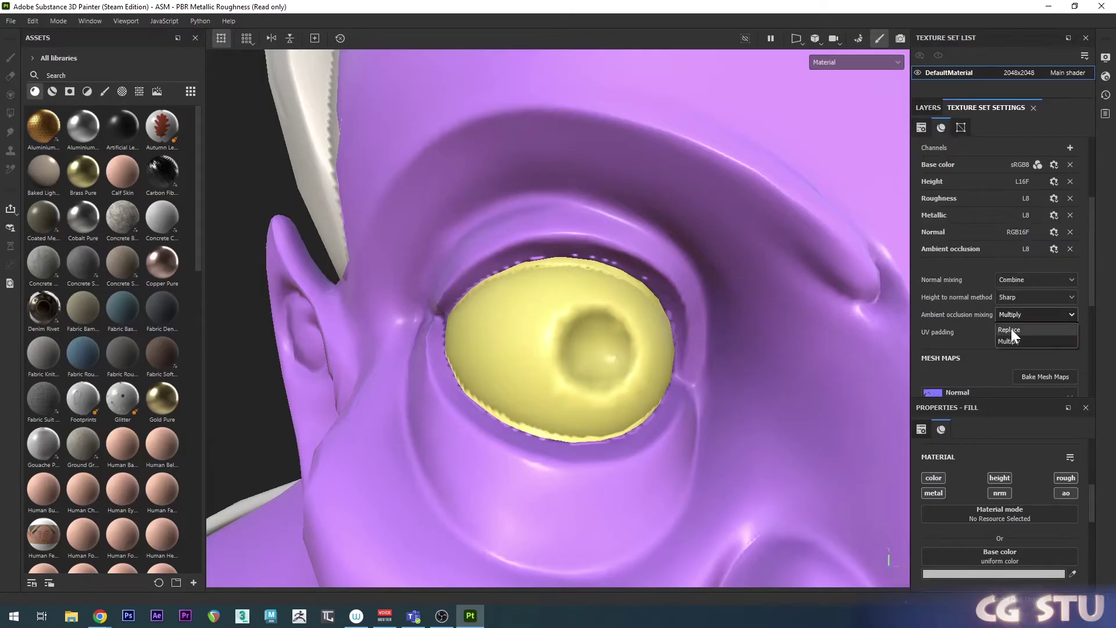
click(1010, 329)
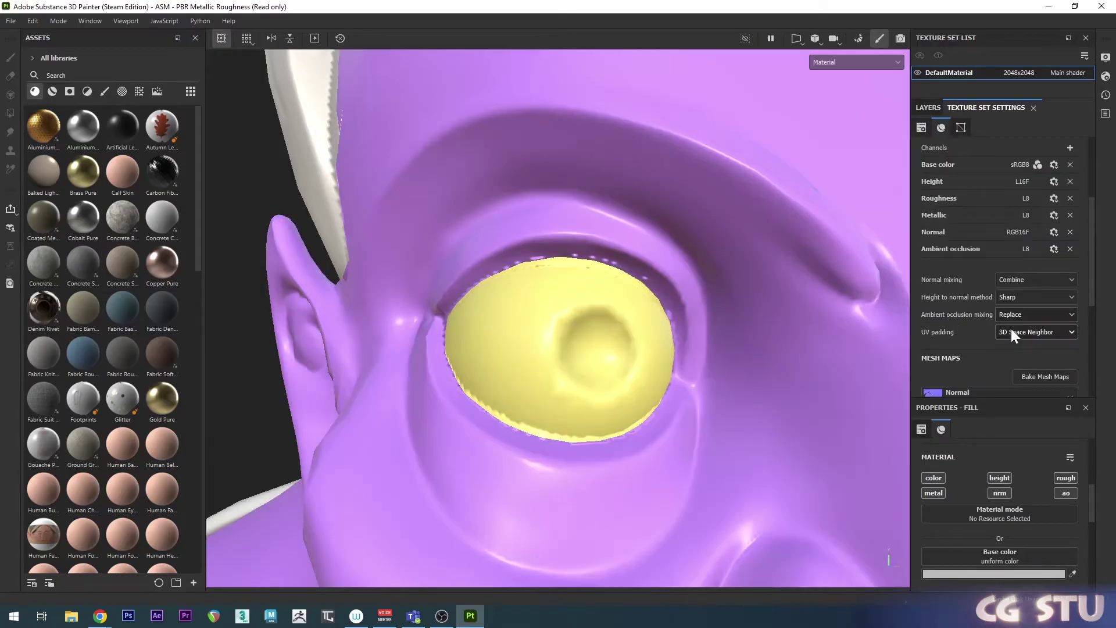
- Assign the baked DefaultMaterial ambient occlusion map to the BASE layer's Ambient occlusion channel
click(928, 107)
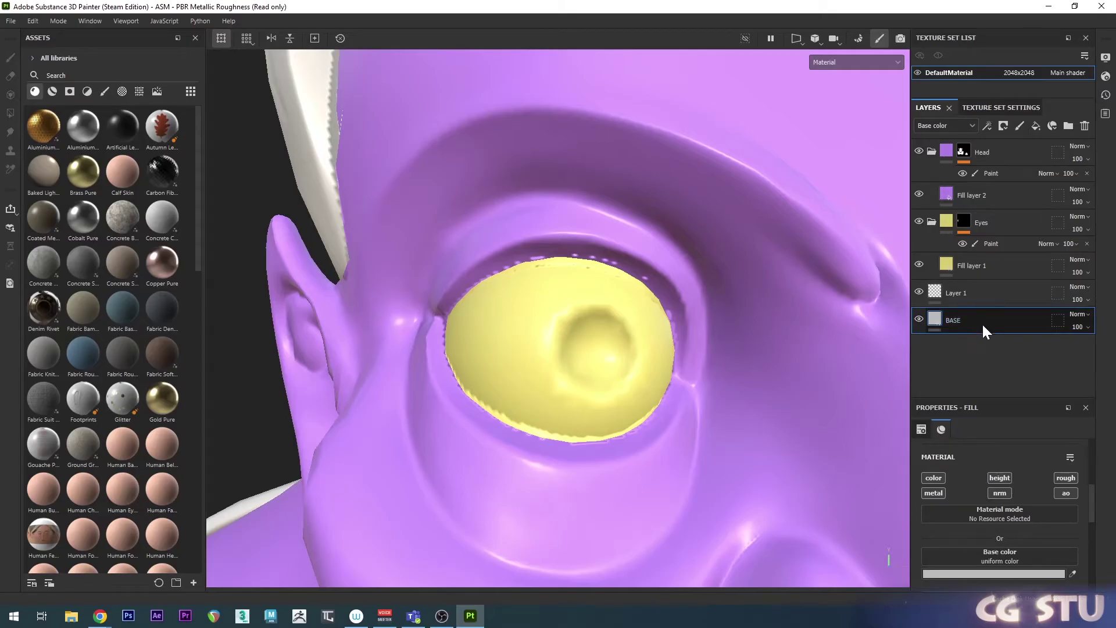
scroll(982, 467, down, 1)
scroll(963, 479, down, 5)
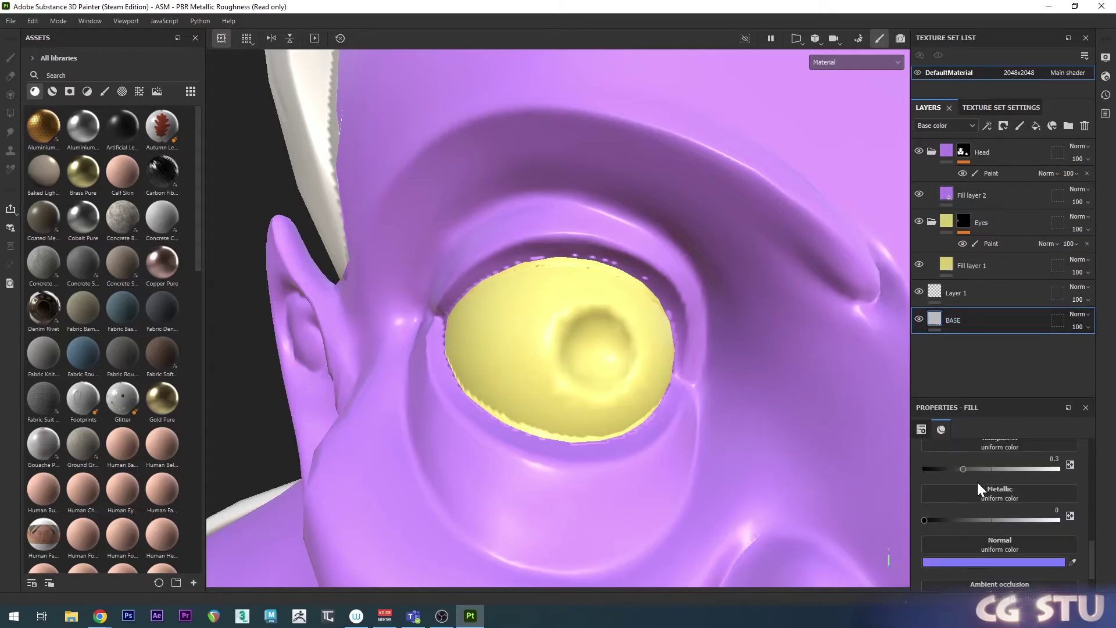
click(972, 548)
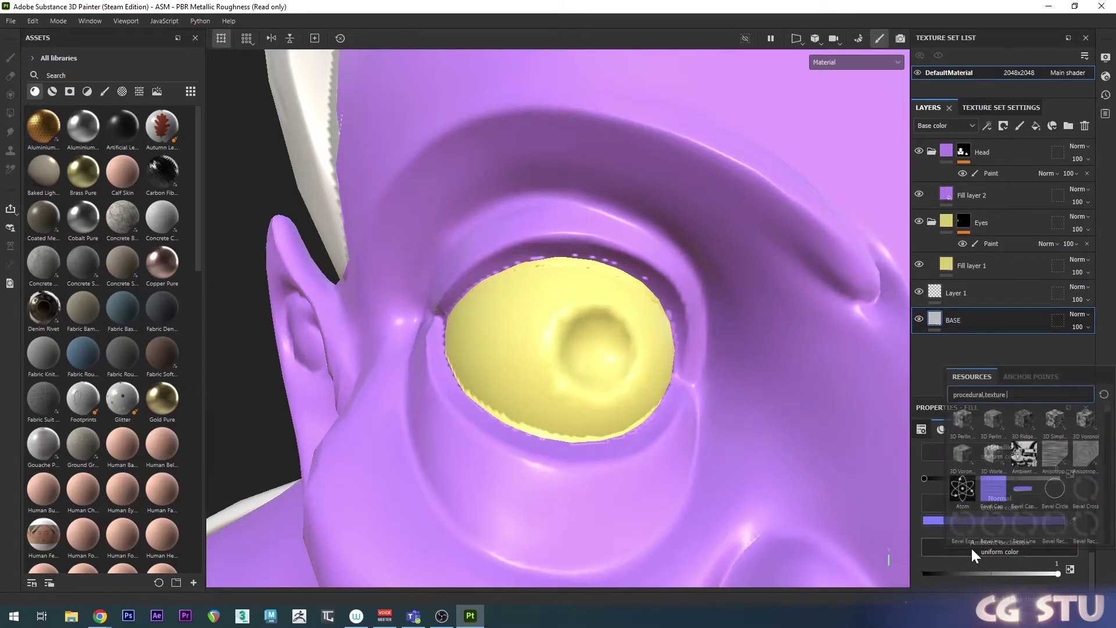
click(1023, 456)
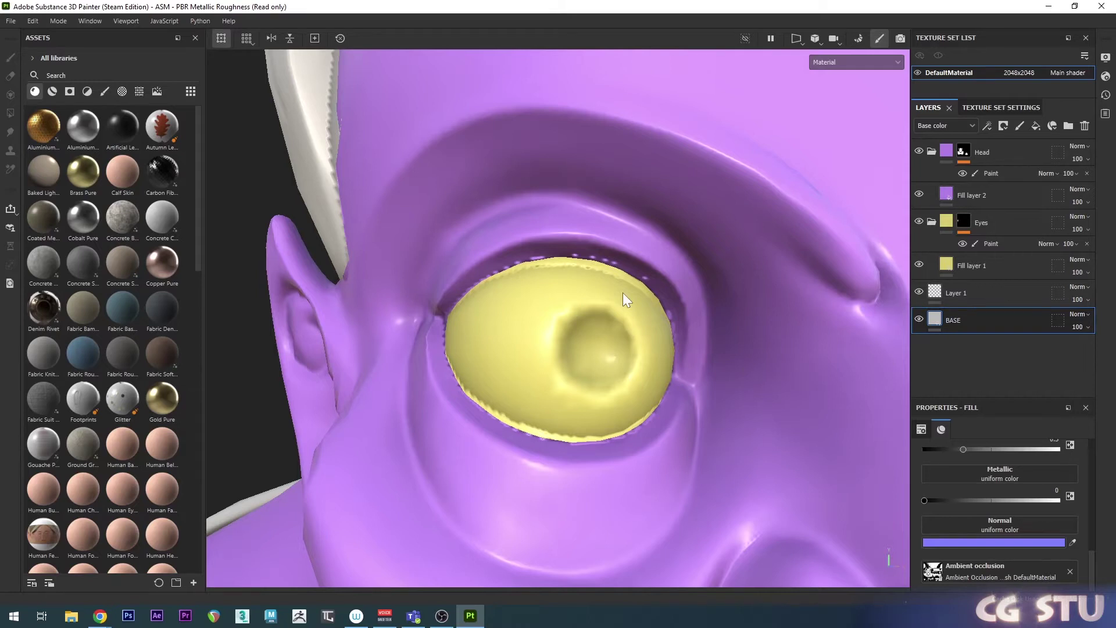
scroll(702, 309, up, 2)
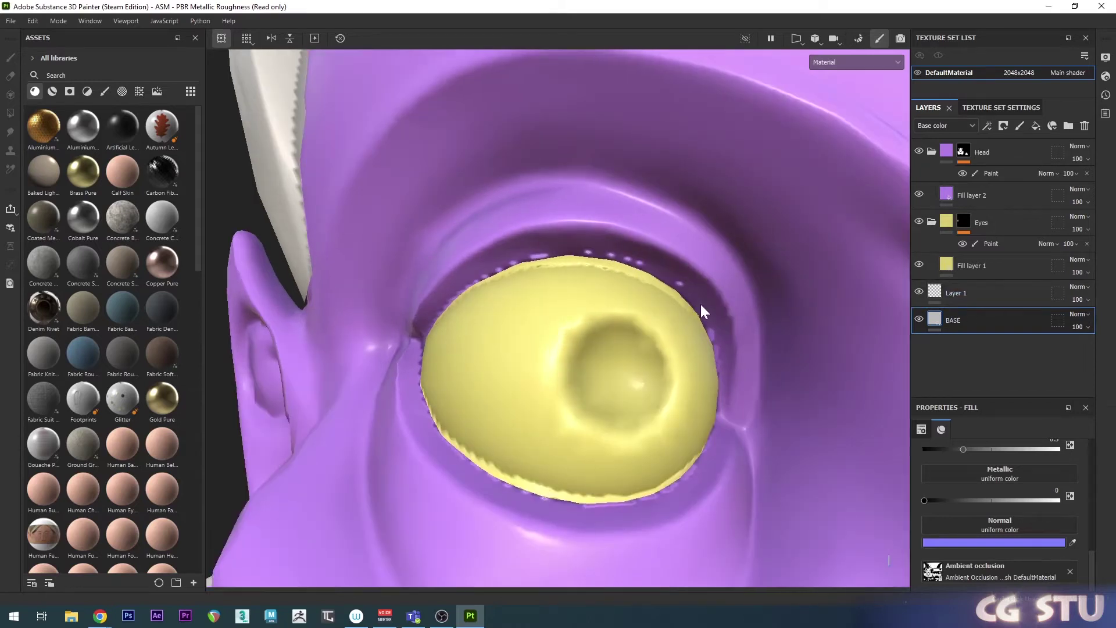
- Display only the Ambient occlusion channel in the viewport and inspect the shading around the eye
click(831, 62)
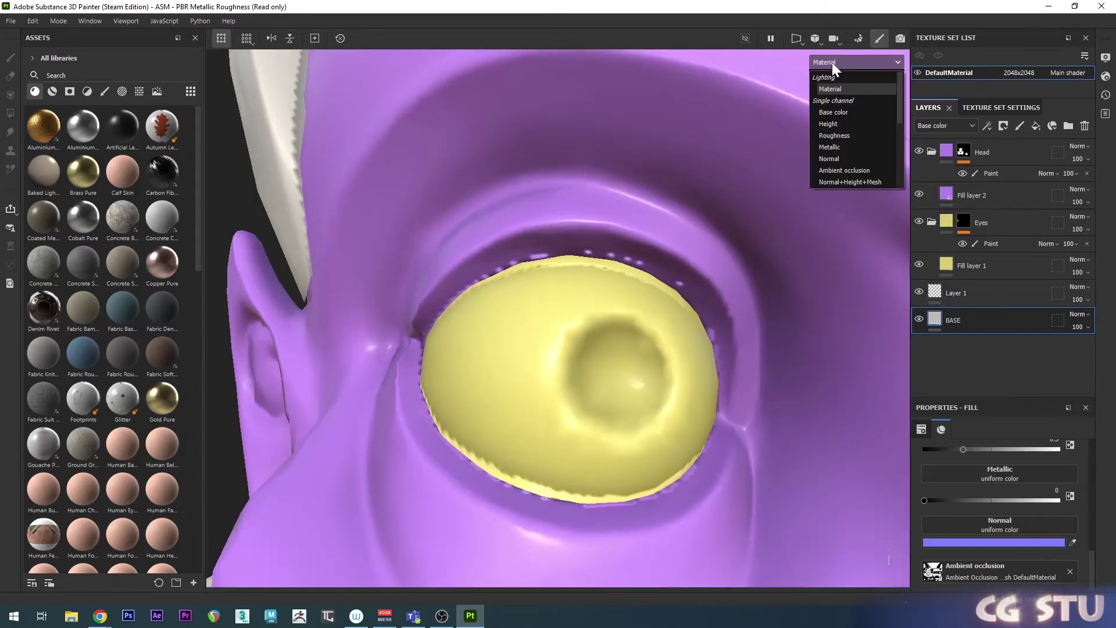
click(839, 171)
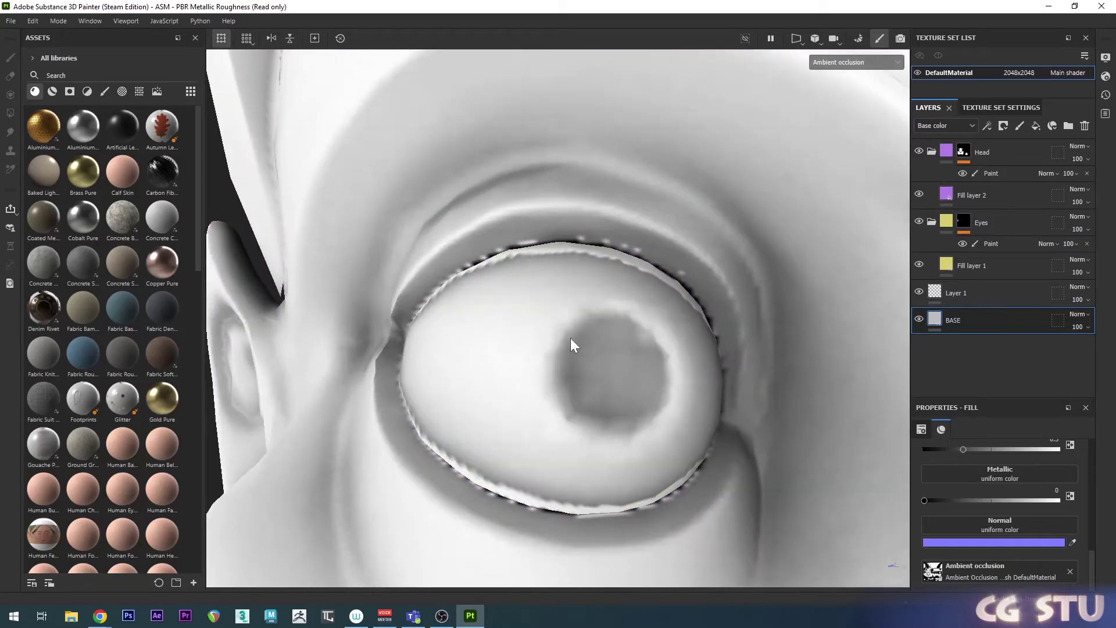
alt+drag(570, 337, 560, 252)
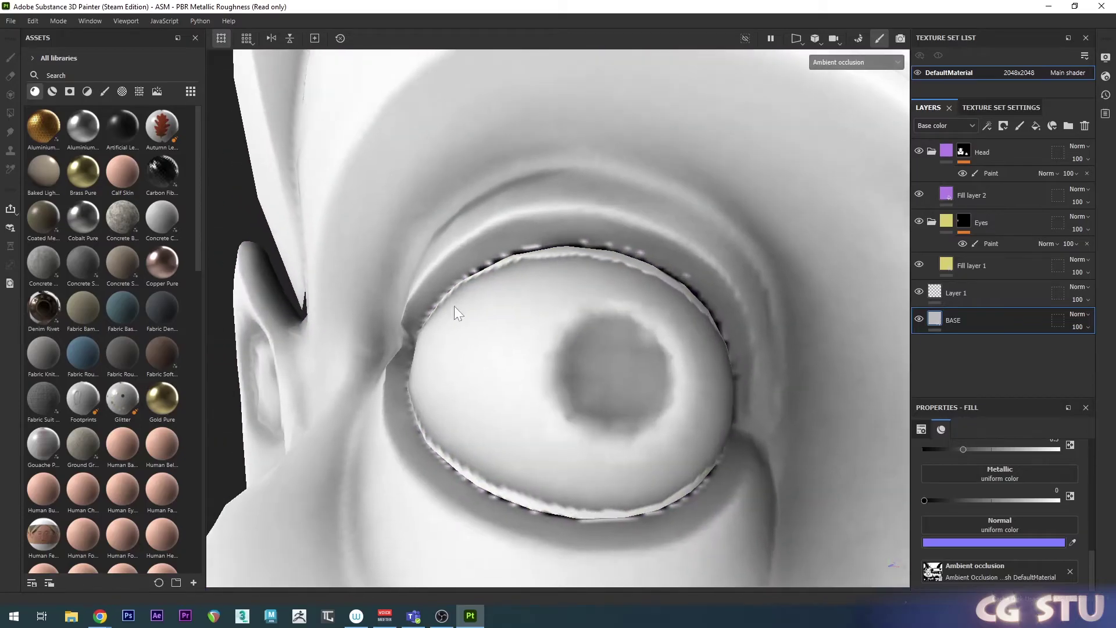
alt+drag(455, 313, 602, 329)
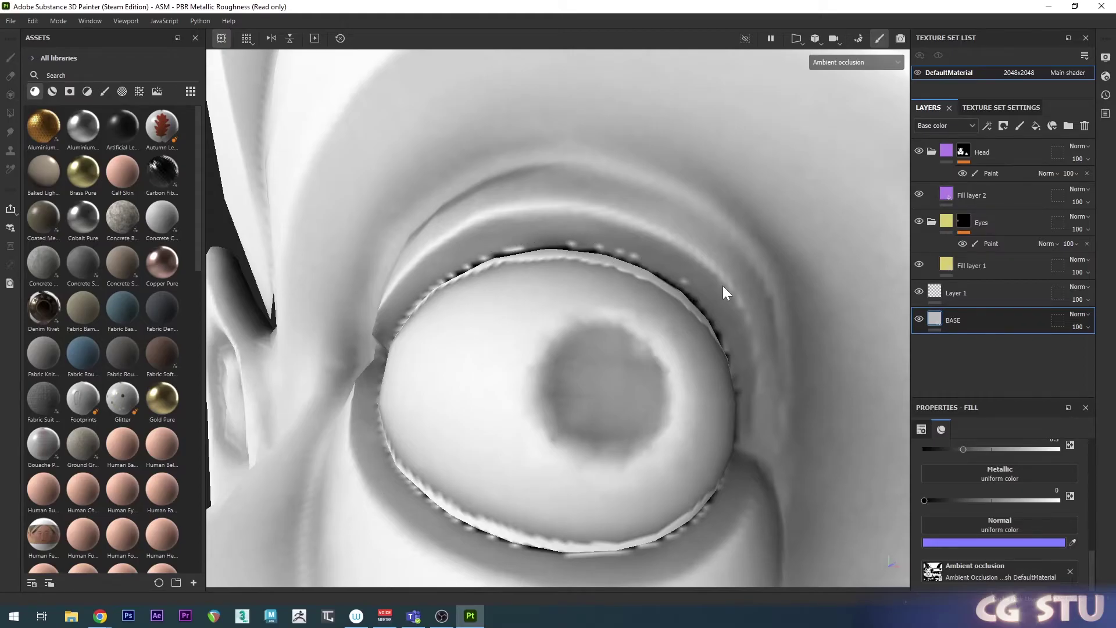
- Add a new paint layer, place it inside the Head folder above Fill layer 2 and rename it AO_Fix
click(985, 154)
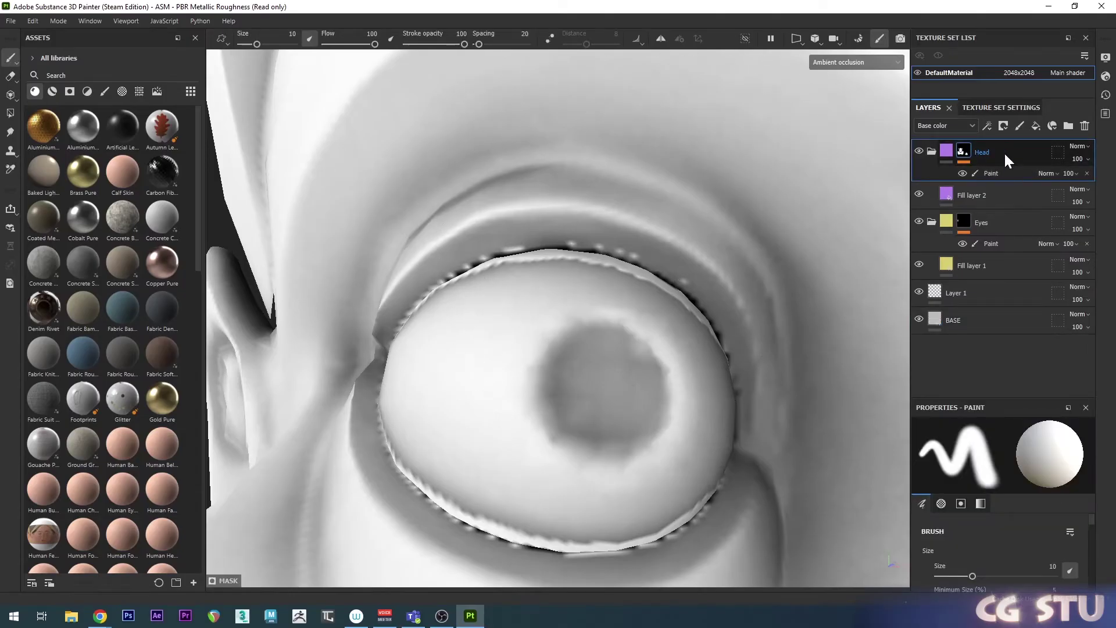
click(1019, 126)
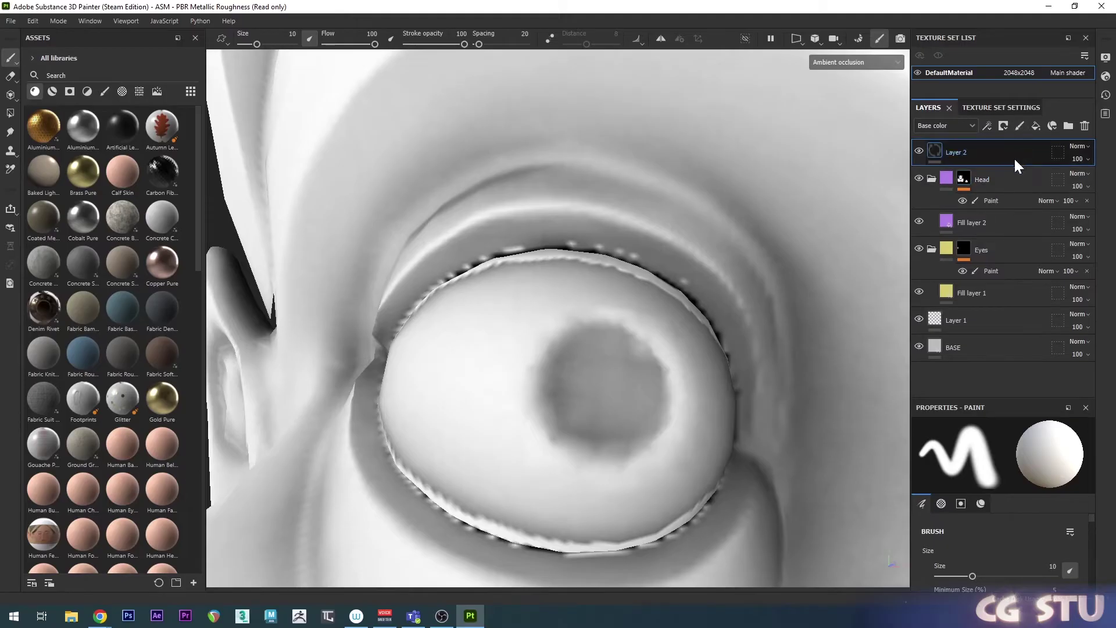
mouse_move(980, 149)
mouse_down()
mouse_move(992, 183)
mouse_move(1003, 183)
mouse_up()
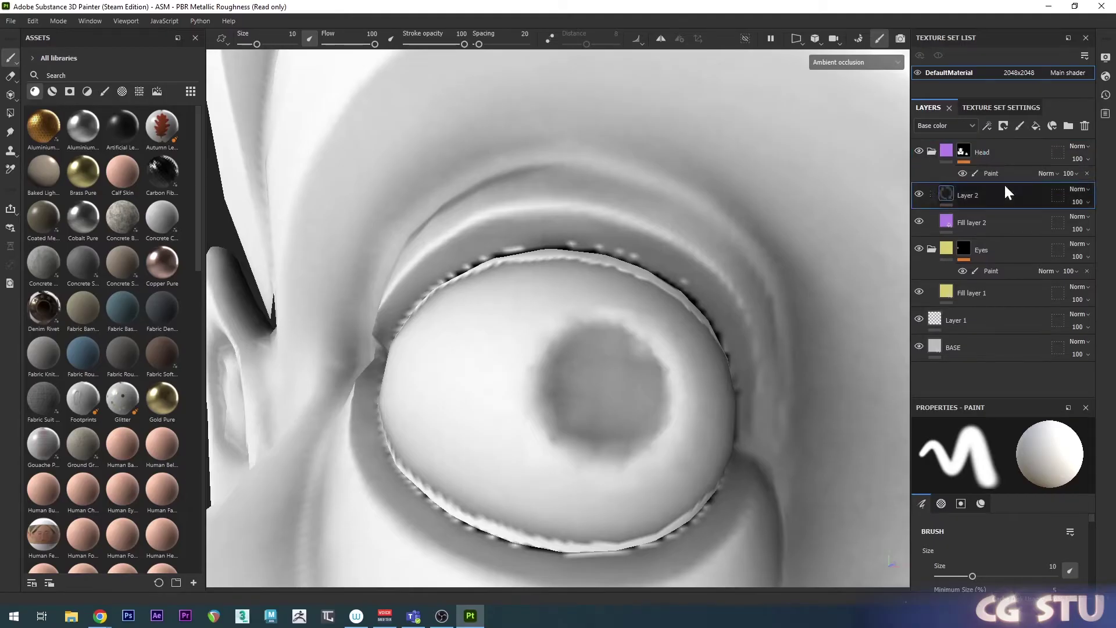
double_click(967, 195)
text(AO_Fix)
key(Return)
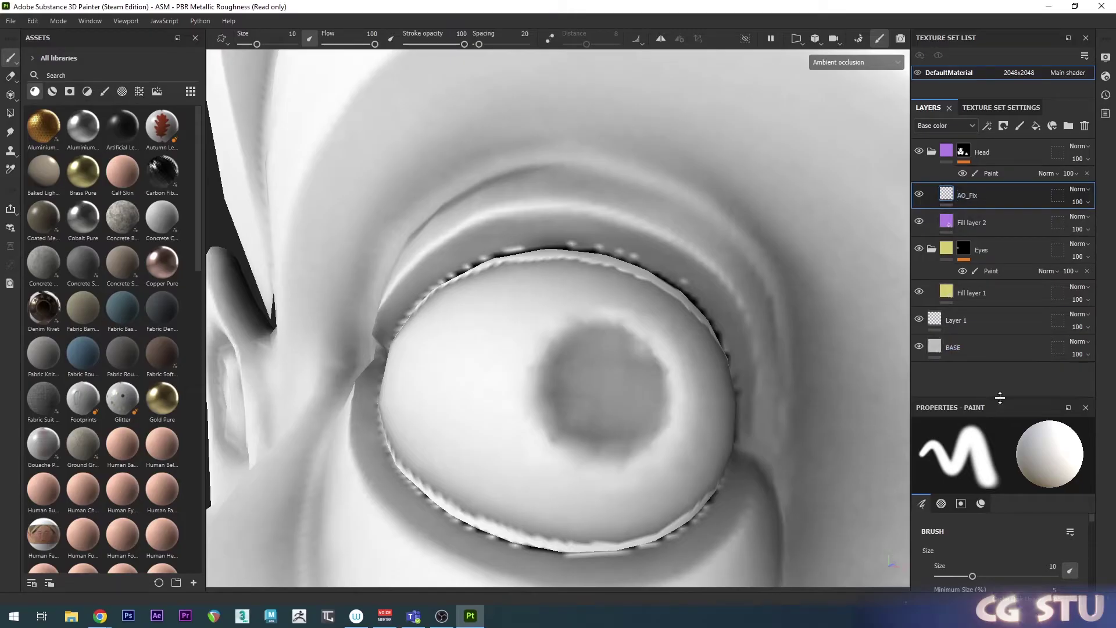
- Limit the brush material on the AO_Fix layer to the ambient occlusion channel only
scroll(988, 500, down, 3)
scroll(1005, 505, down, 6)
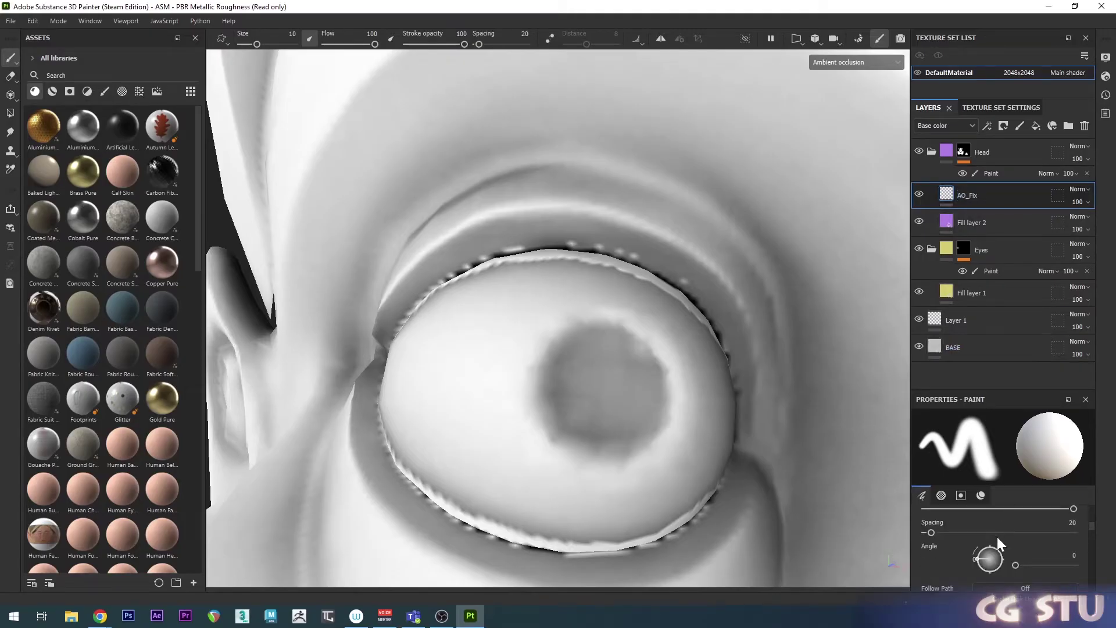
scroll(1000, 540, down, 5)
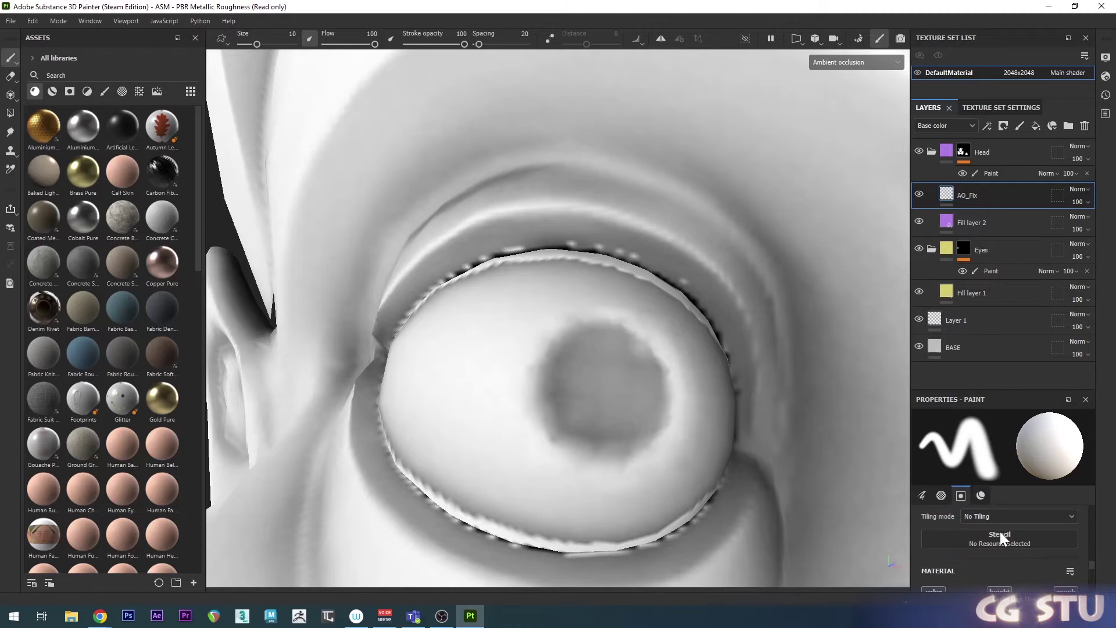
click(1064, 536)
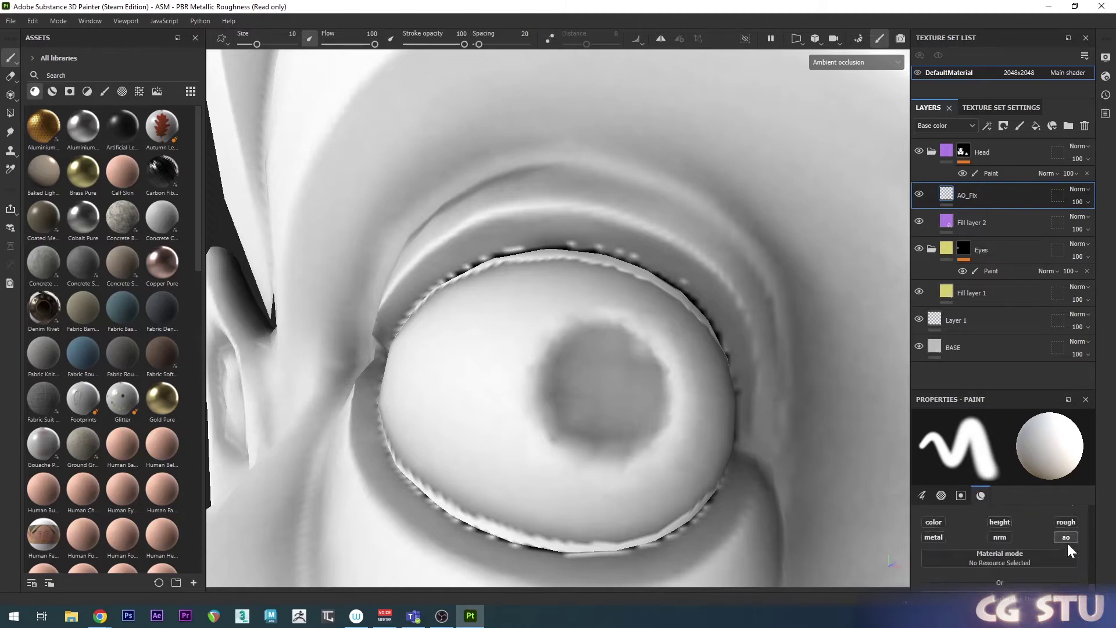
scroll(999, 535, down, 2)
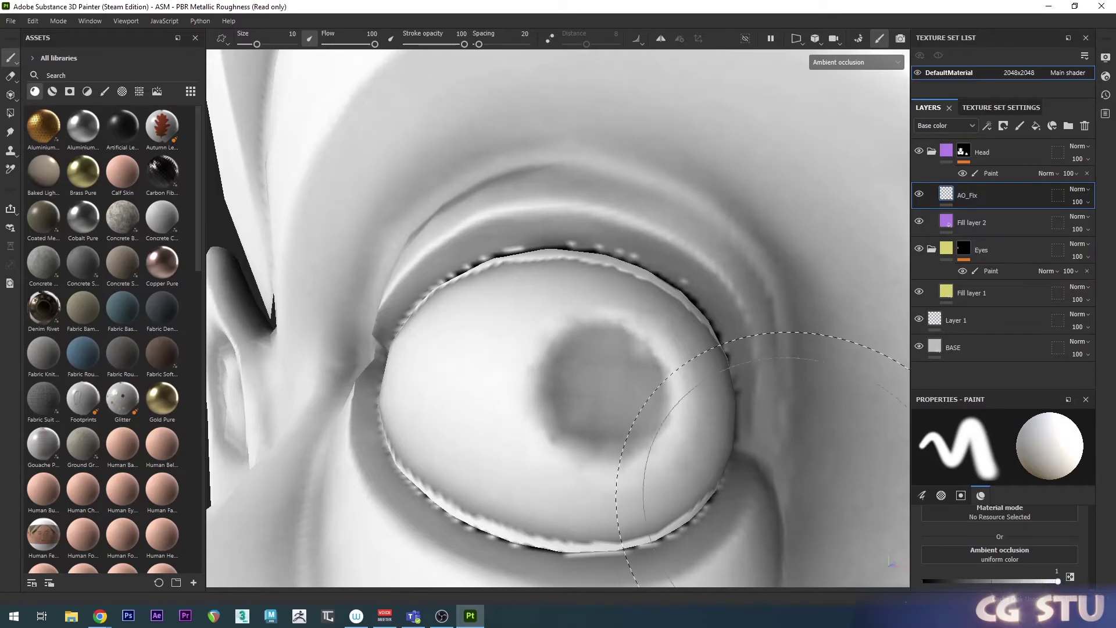
- Show the brush presets and reduce the brush size to 3.11
click(104, 90)
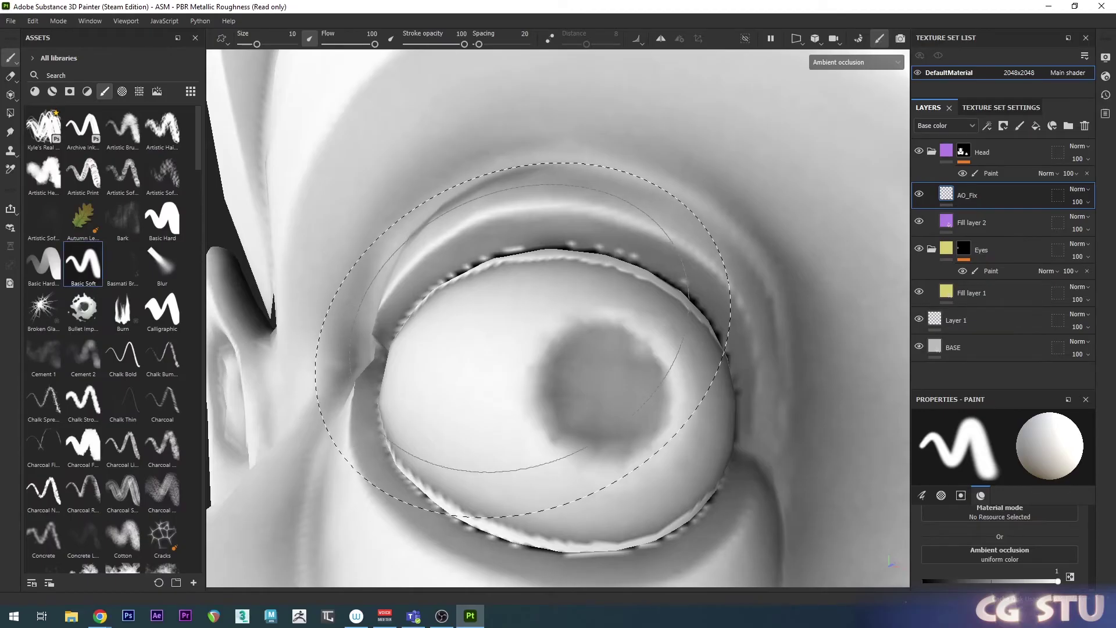
key(bracketleft)
key(bracketleft)
key(bracketleft)
key(bracketleft)
key(bracketleft)
key(bracketleft)
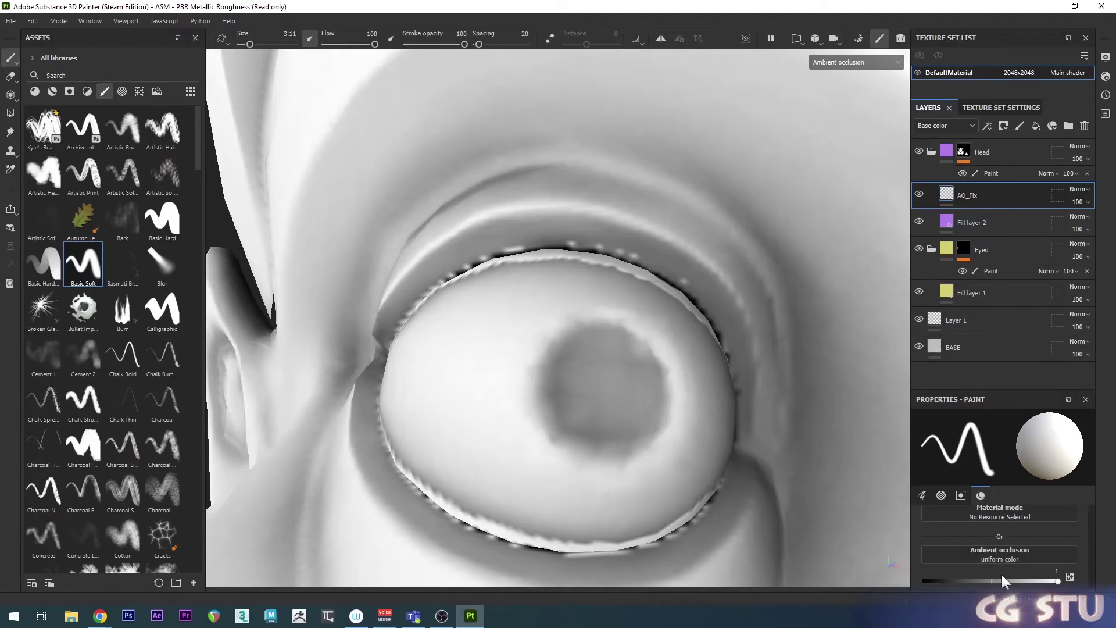
- Try painting the area above the eye with an ambient occlusion value of 0.1983 and undo the strokes
drag(1003, 581, 950, 581)
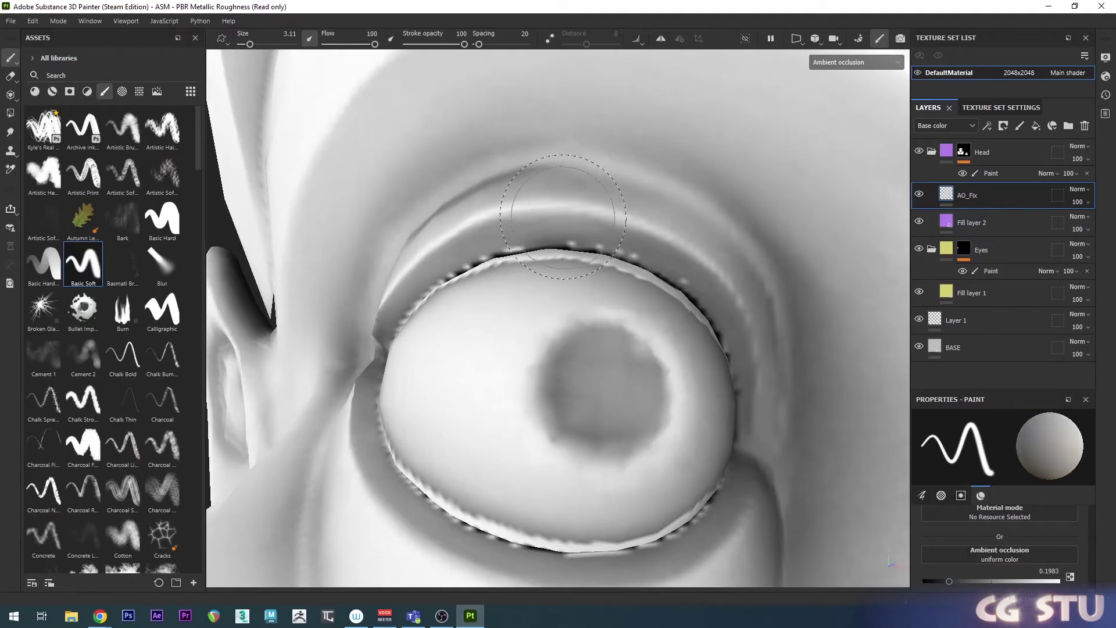
mouse_move(563, 216)
mouse_down()
mouse_move(656, 221)
mouse_move(561, 175)
mouse_move(682, 214)
mouse_up()
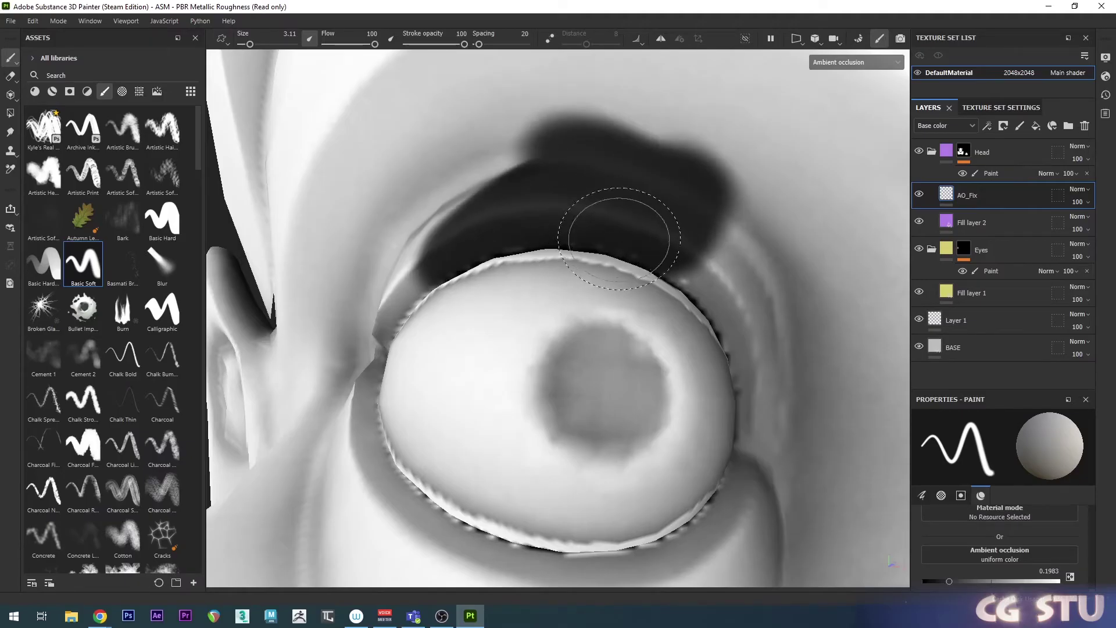
key(ctrl+z)
- Switch the layer stack to the Ambient occlusion channel, set AO_Fix's blend mode to Normal, and test it with a dark stroke that is undone
click(949, 126)
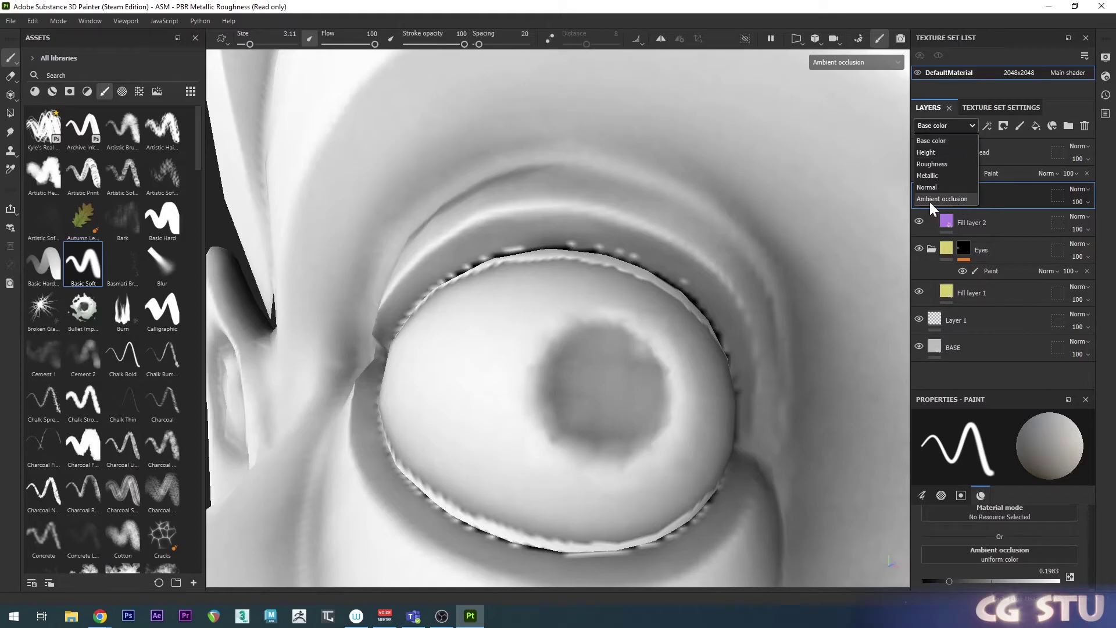
click(929, 199)
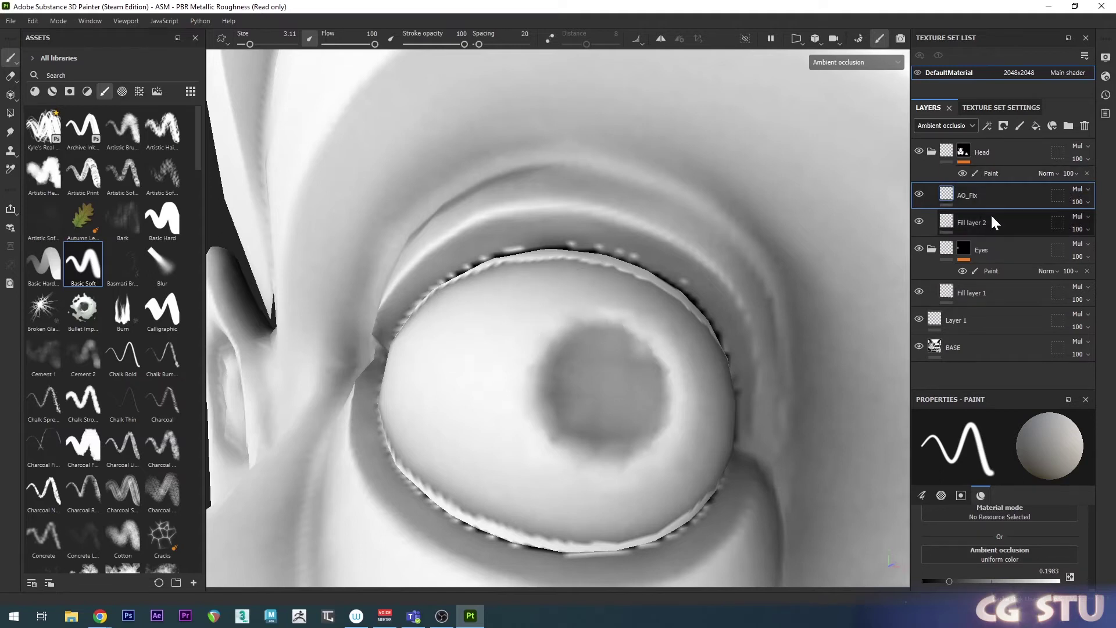
click(1079, 190)
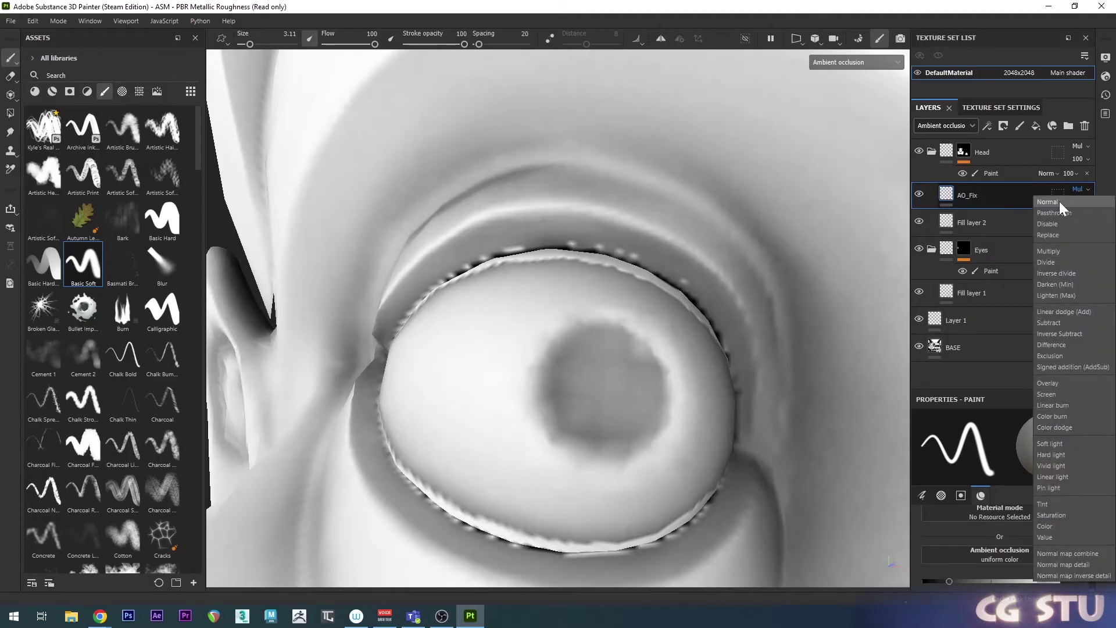
click(1071, 207)
click(593, 241)
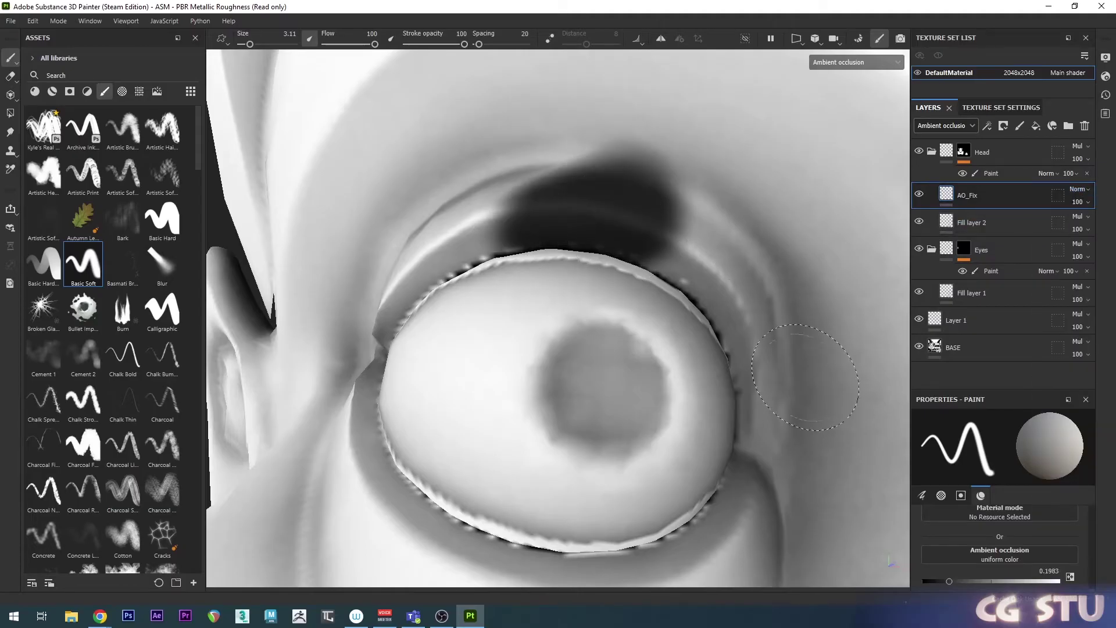
key(ctrl+z)
- Set the Head folder's ambient occlusion blend mode to Normal and test a white stroke of value 1 above the eye
drag(950, 580, 1062, 580)
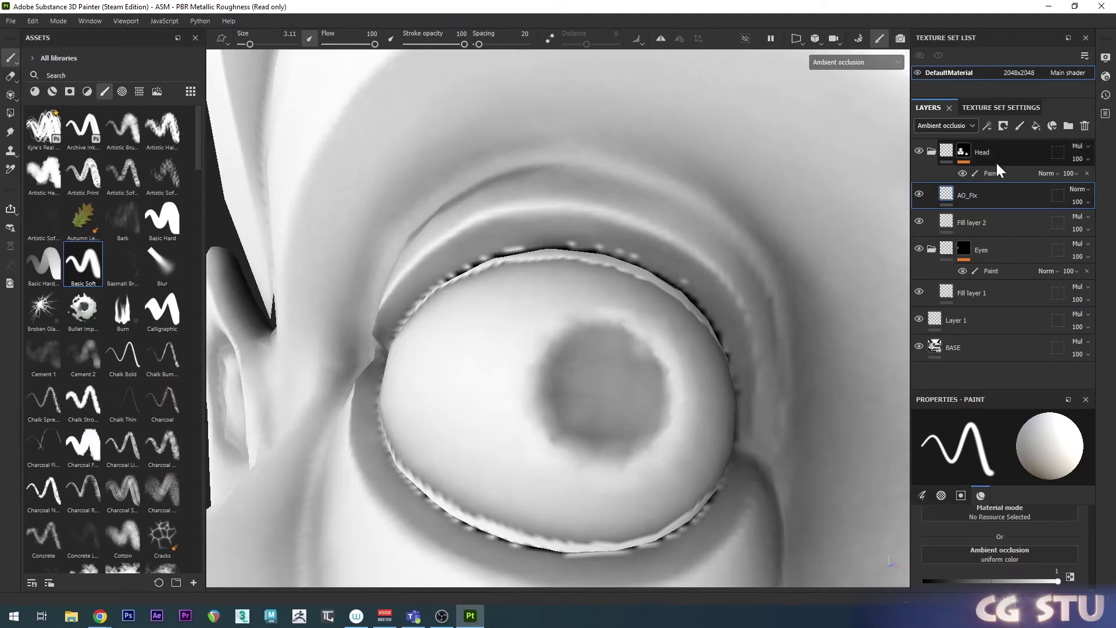
click(1088, 146)
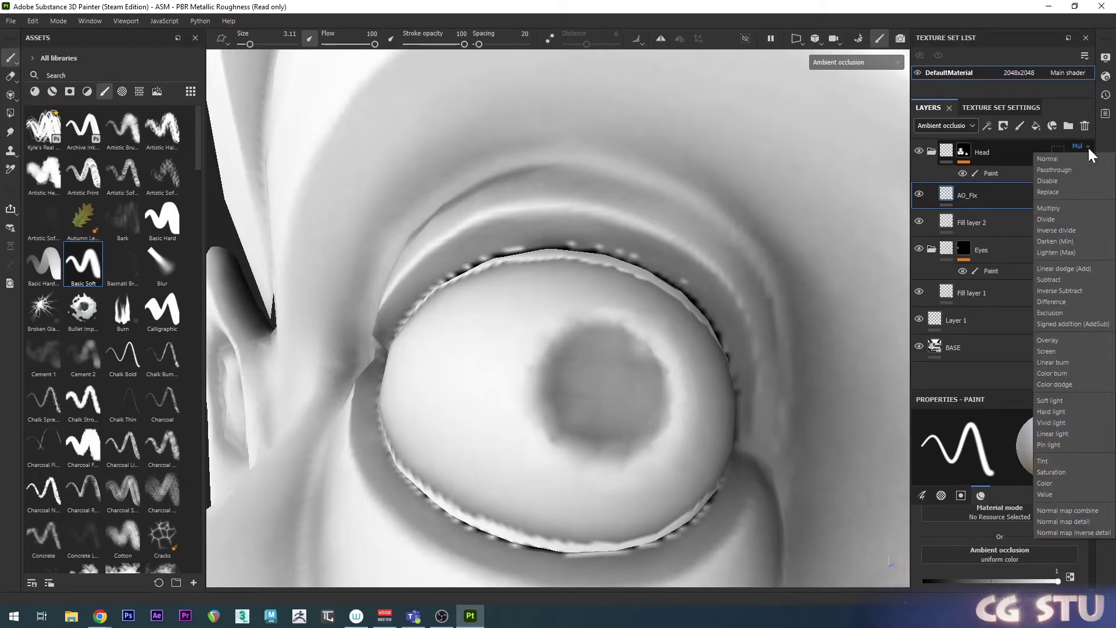
click(1060, 160)
mouse_move(561, 232)
mouse_down()
mouse_move(573, 198)
mouse_move(545, 235)
mouse_move(581, 194)
mouse_move(548, 219)
mouse_up()
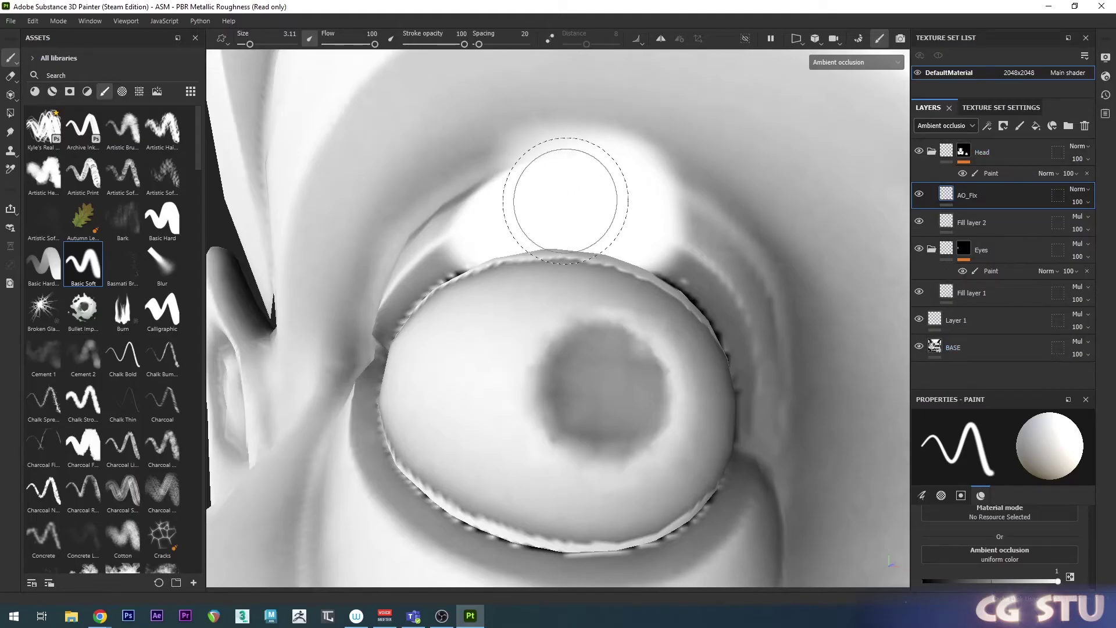
- Try covering the jagged upper eyelid edge with a 1.37 brush using the grey sampled from the eyelid, and undo the painting
scroll(587, 254, up, 2)
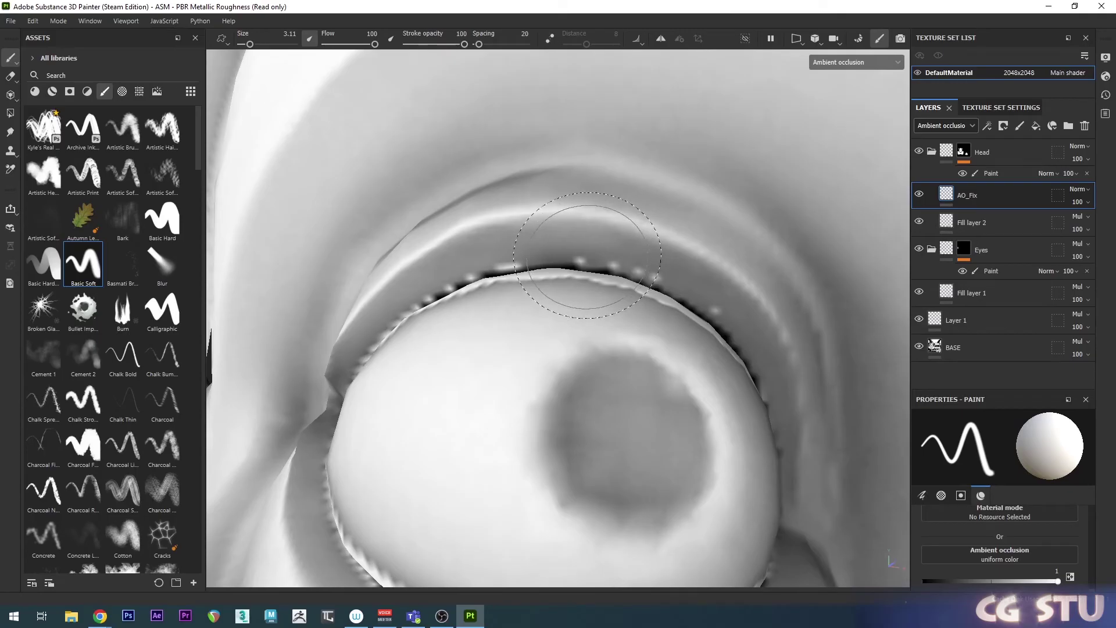
key(p)
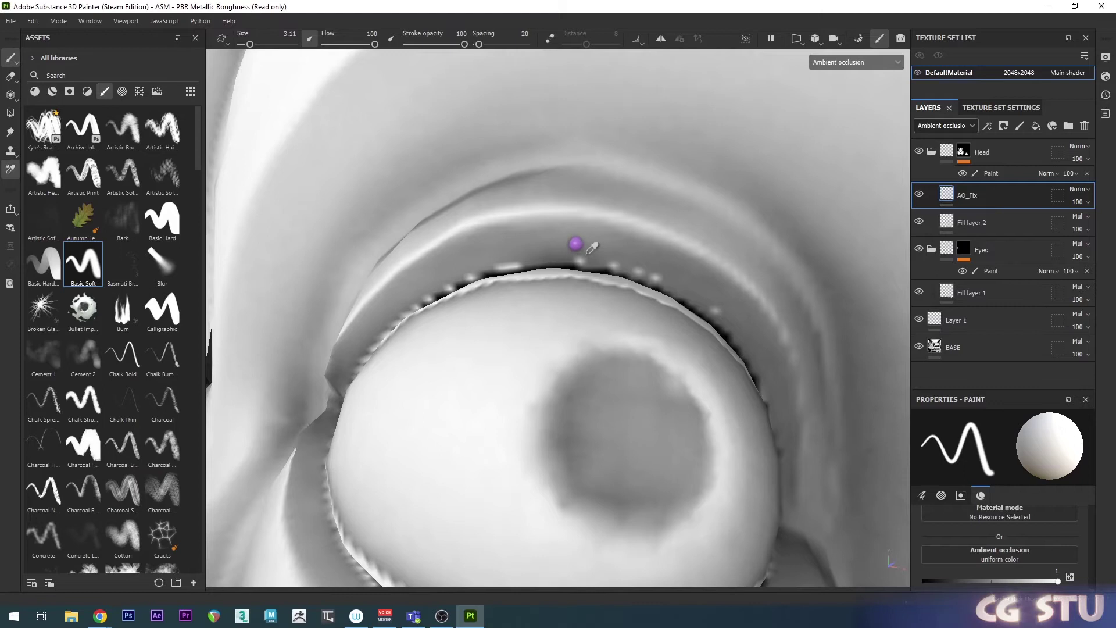
click(589, 250)
ctrl+right_drag(588, 251, 538, 252)
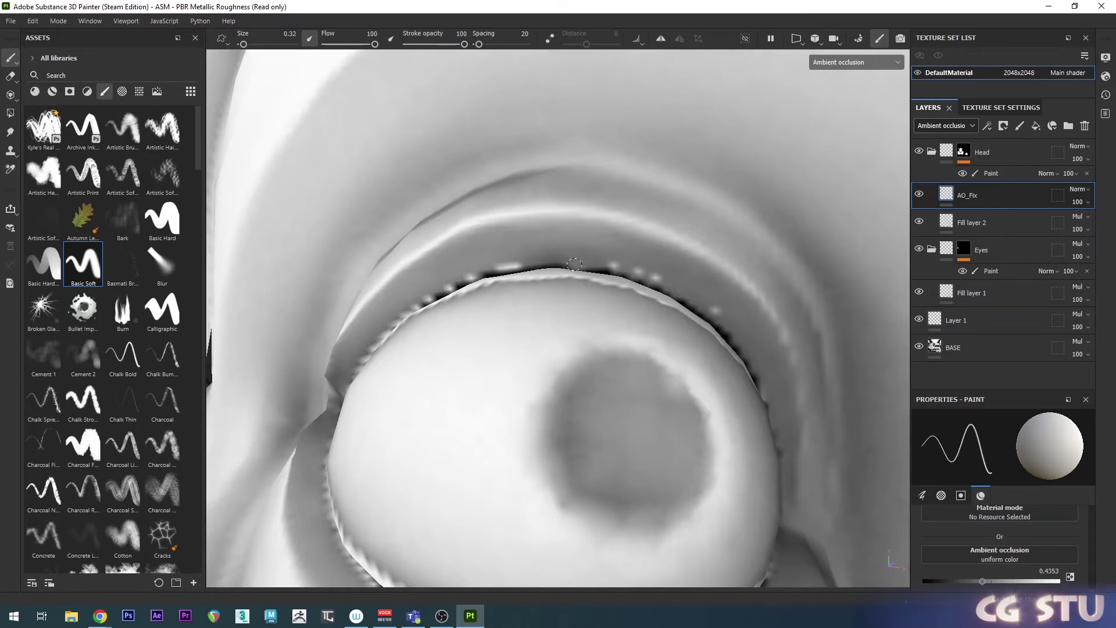
ctrl+right_drag(542, 266, 560, 266)
mouse_move(541, 265)
mouse_down()
mouse_move(470, 274)
mouse_move(403, 308)
mouse_move(383, 347)
mouse_move(363, 352)
mouse_move(455, 278)
mouse_move(652, 270)
mouse_move(758, 370)
mouse_move(618, 263)
mouse_up()
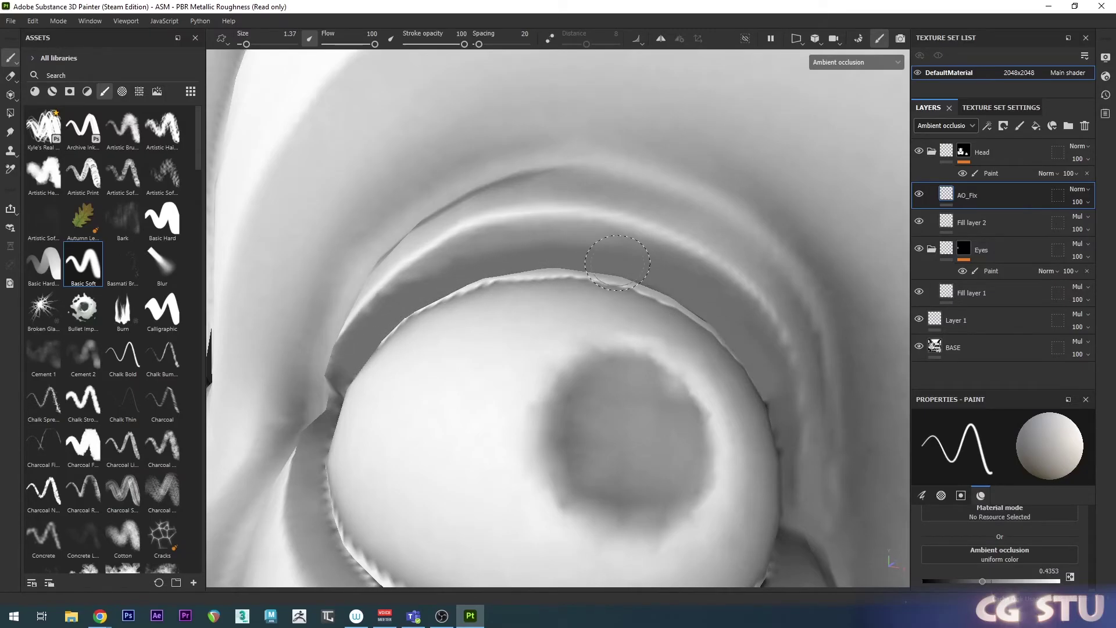
key(ctrl+z)
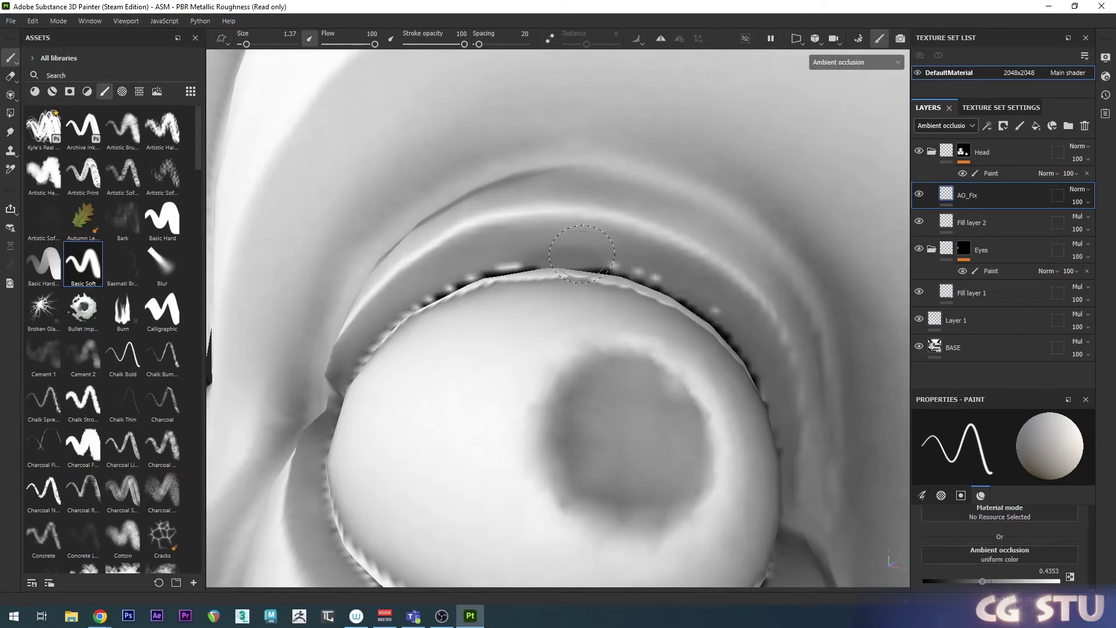
- Switch to the Clone tool and set its brush size to 5.58 over the upper eyelid edge
alt+drag(618, 263, 625, 266)
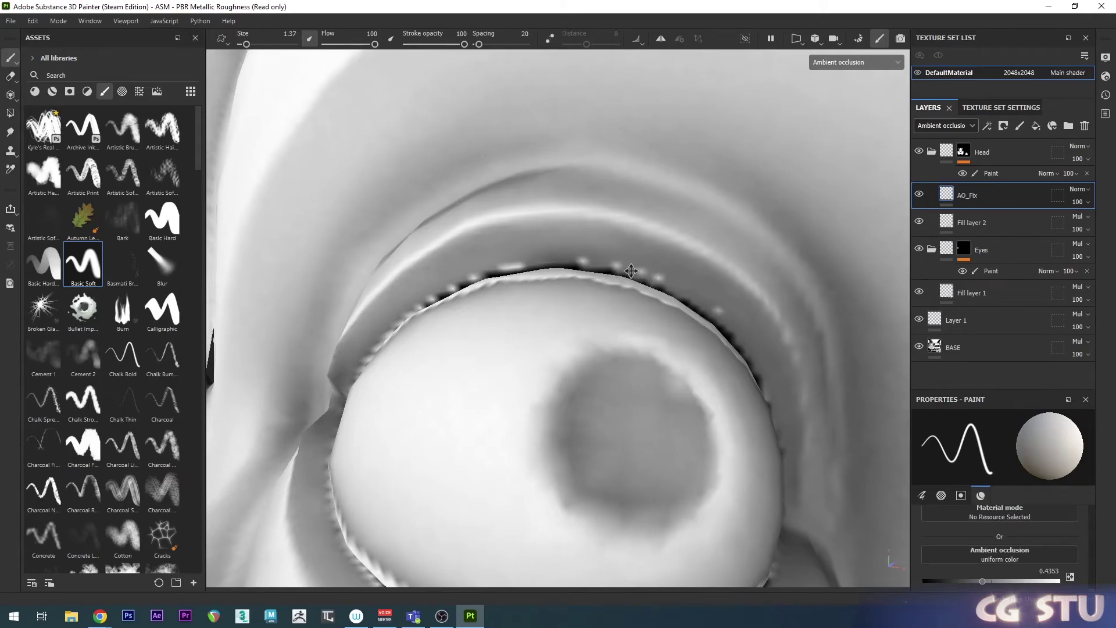
click(10, 151)
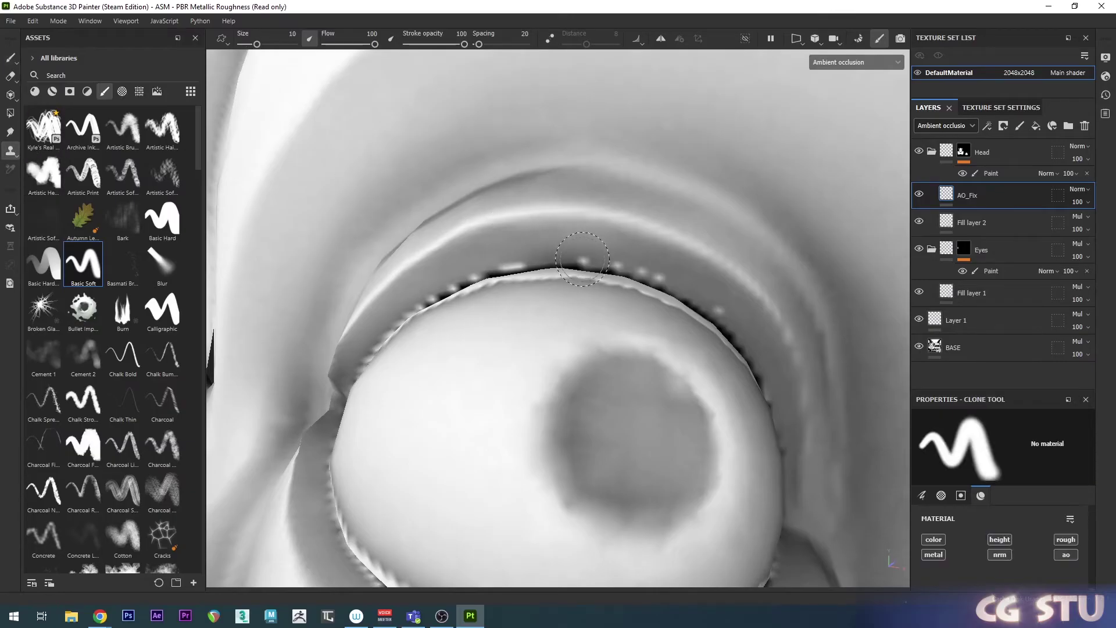
ctrl+right_drag(583, 258, 567, 259)
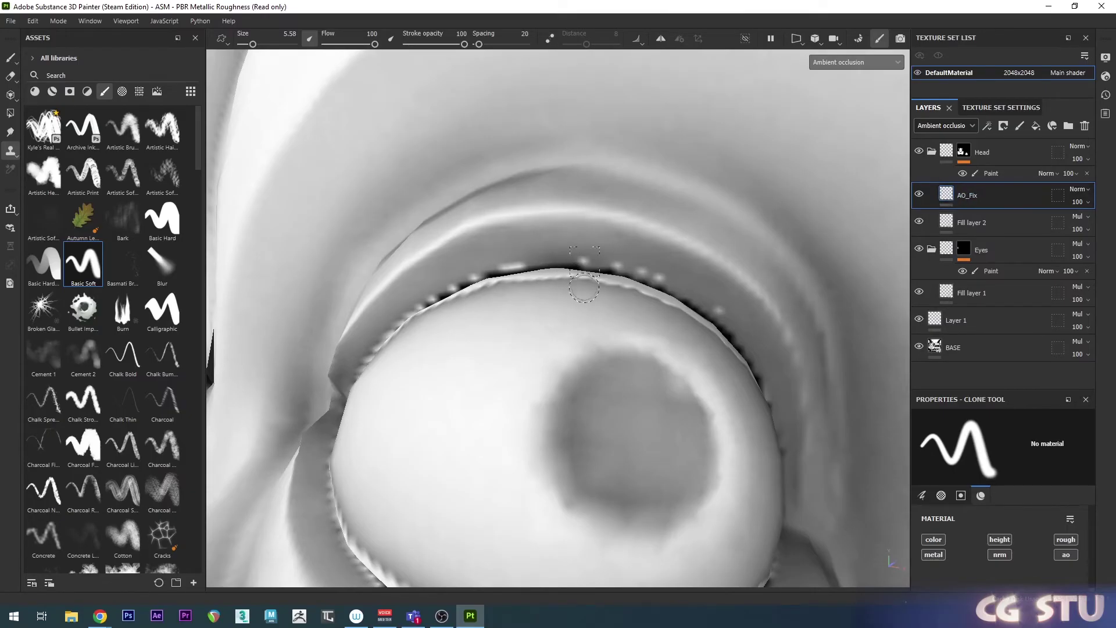
- Add a fill effect to the AO_Fix layer and limit it to the ambient occlusion channel only
right_click(945, 195)
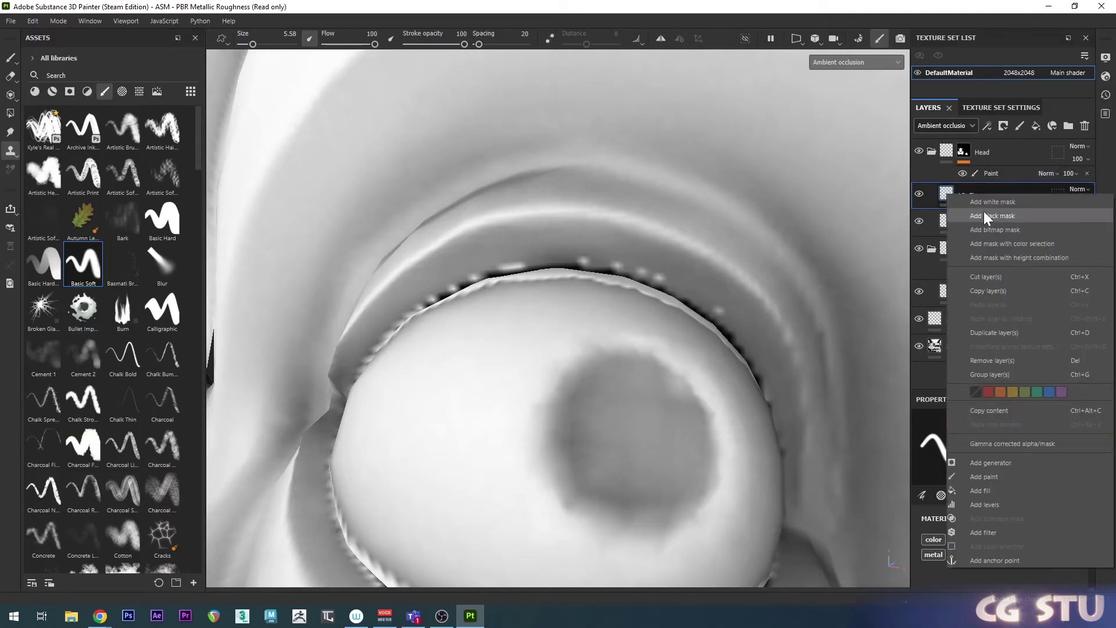
click(984, 490)
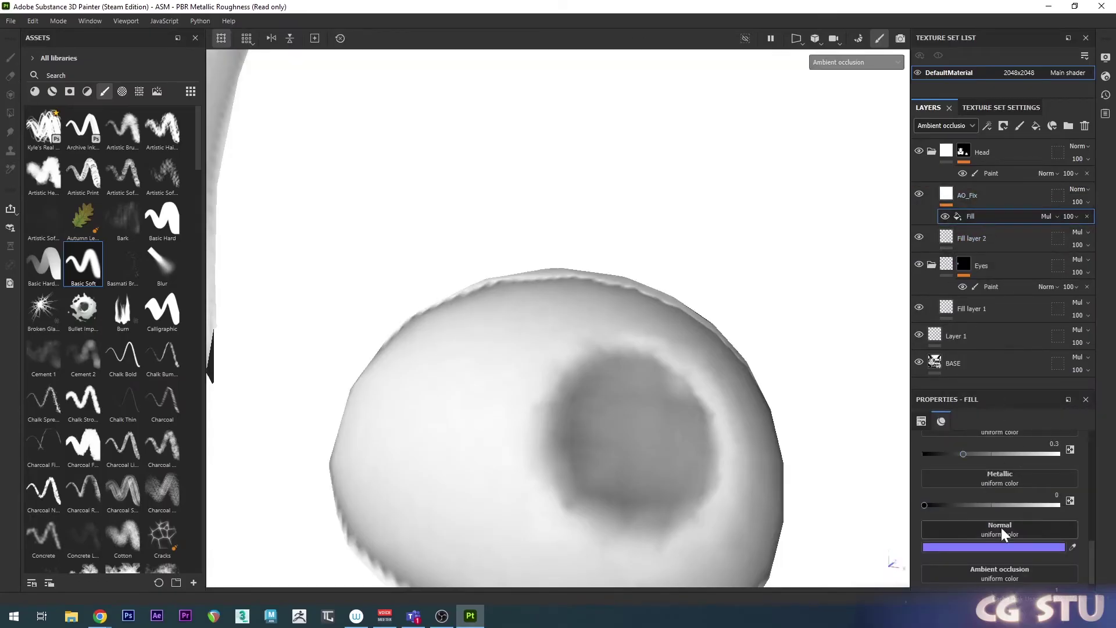
scroll(1006, 488, up, 5)
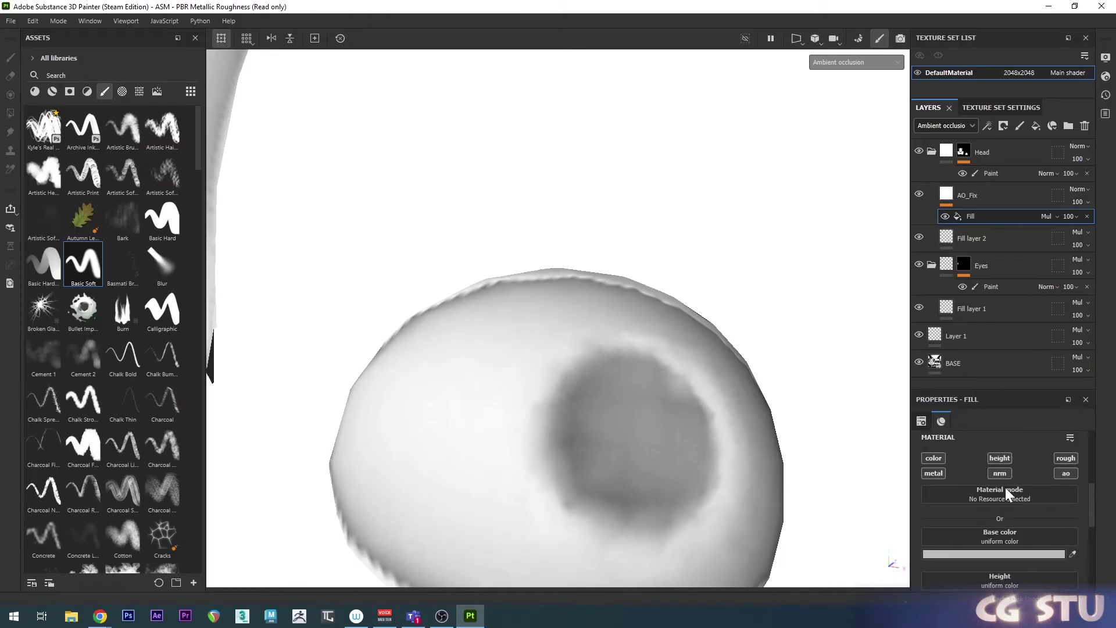
click(1061, 472)
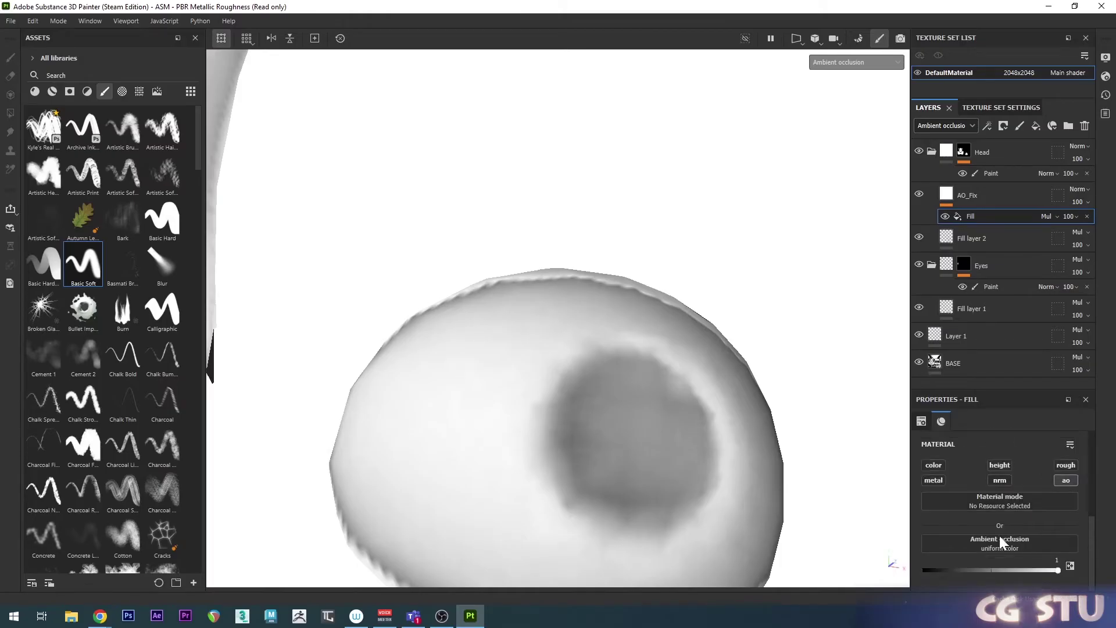
- Assign the baked ambient occlusion map to the AO_Fix fill effect and add a Passthrough paint effect above it
click(981, 546)
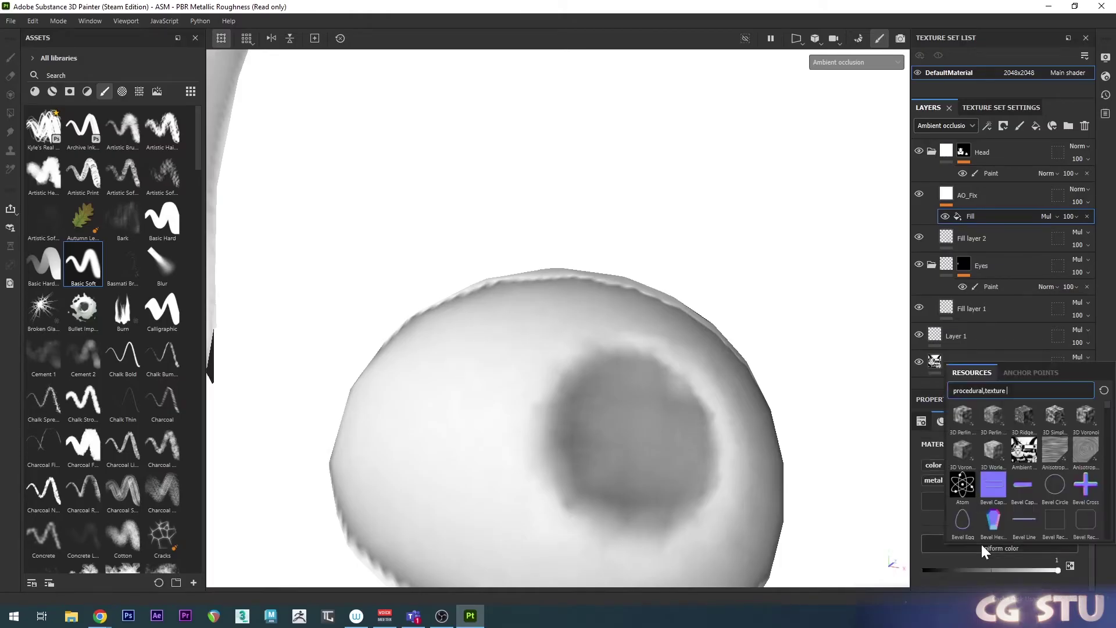
click(1022, 454)
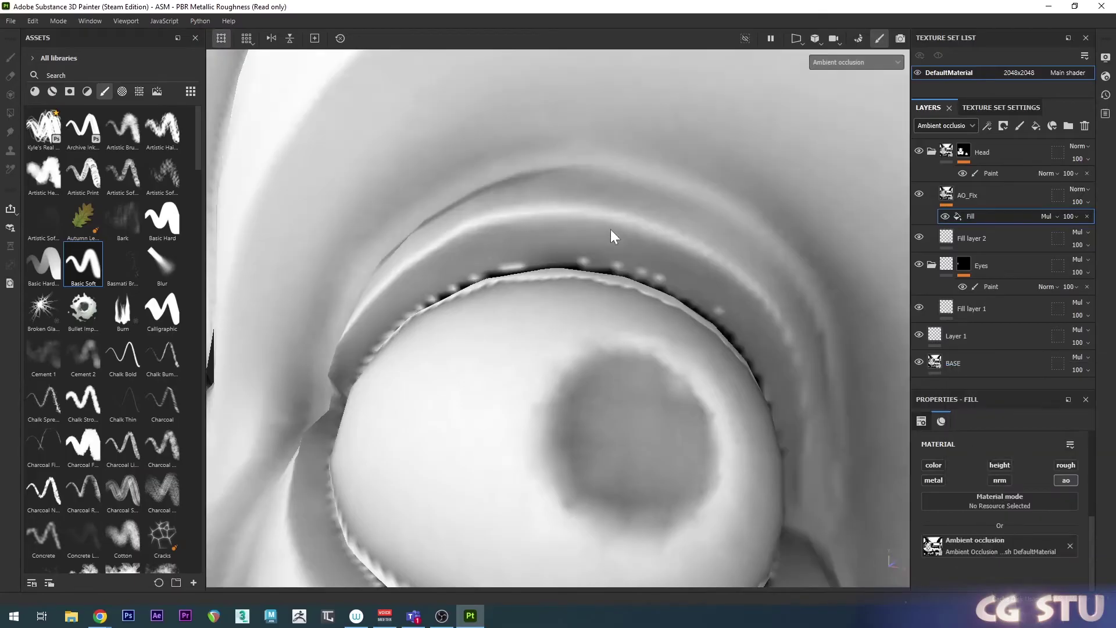
right_click(977, 215)
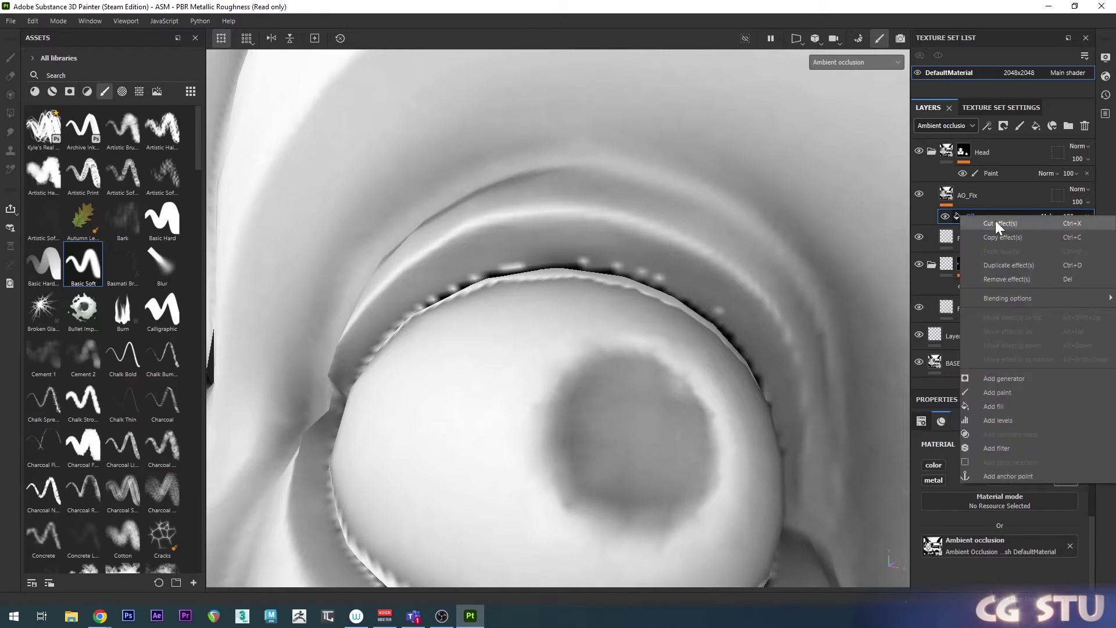
click(996, 392)
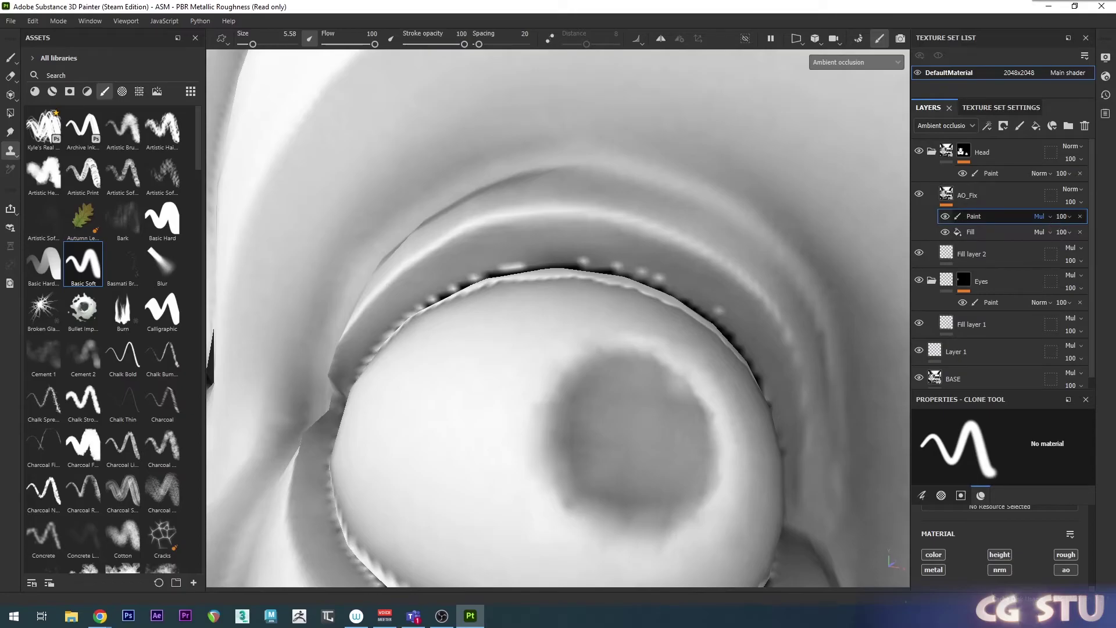
click(1074, 1)
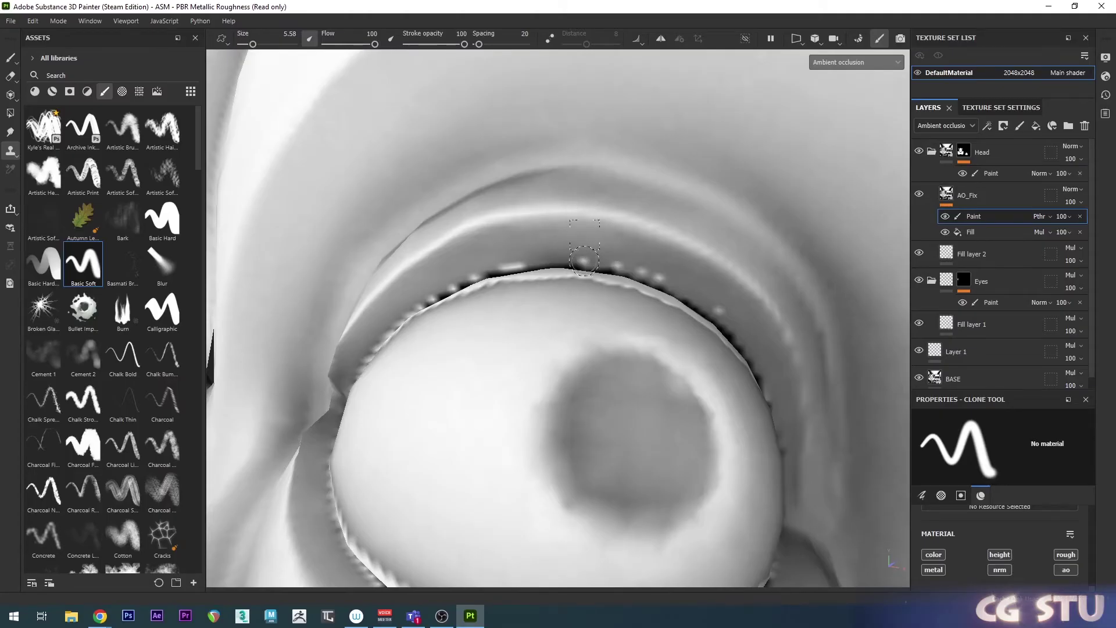
- Clone clean eyelid shading over the dark, jagged spots along the upper eyelid edge with the 5.58 brush
key(v)
drag(640, 275, 719, 308)
mouse_move(631, 270)
mouse_down()
mouse_move(463, 285)
mouse_move(365, 362)
mouse_move(377, 347)
mouse_up()
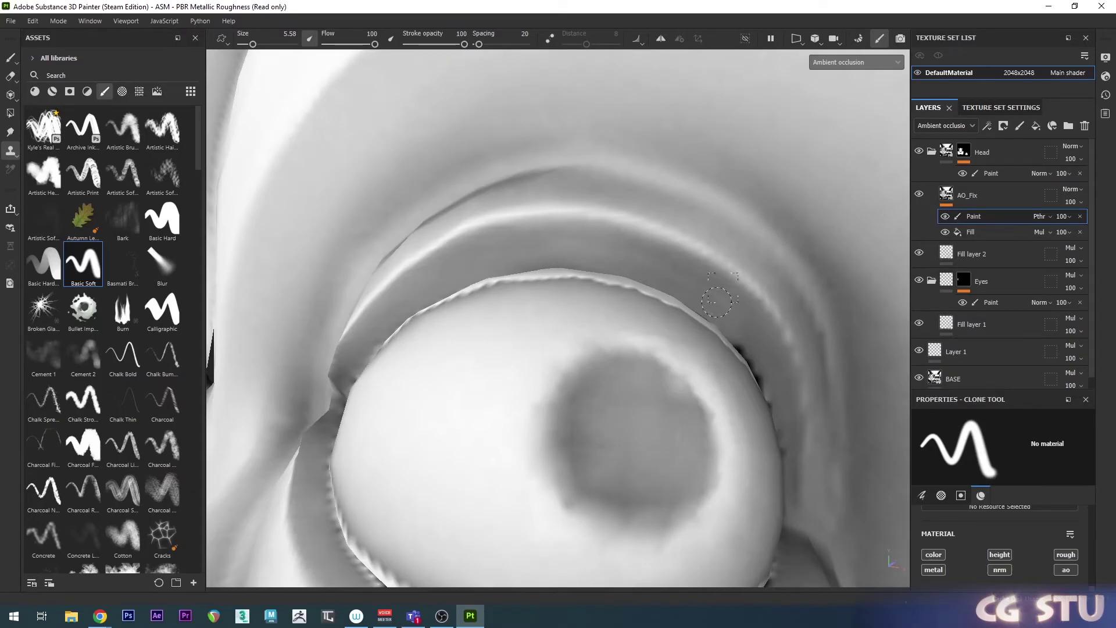
- Switch to the Smudge tool with the Blur brush and reduce its size to about 1.53 over the upper eyelid
click(10, 59)
key(5)
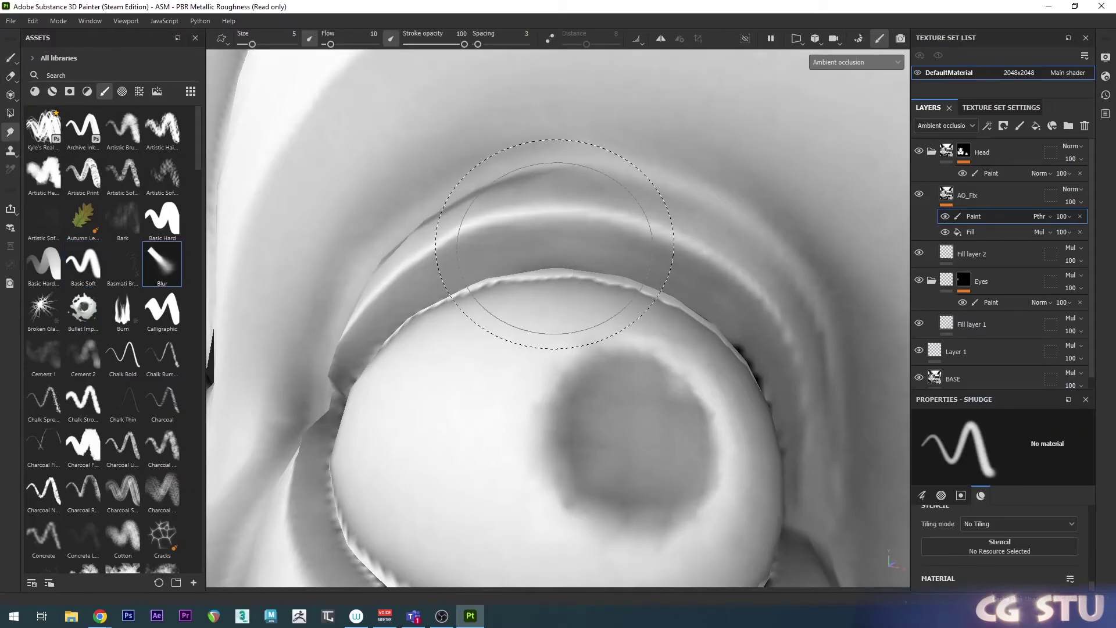
ctrl+right_drag(612, 247, 561, 248)
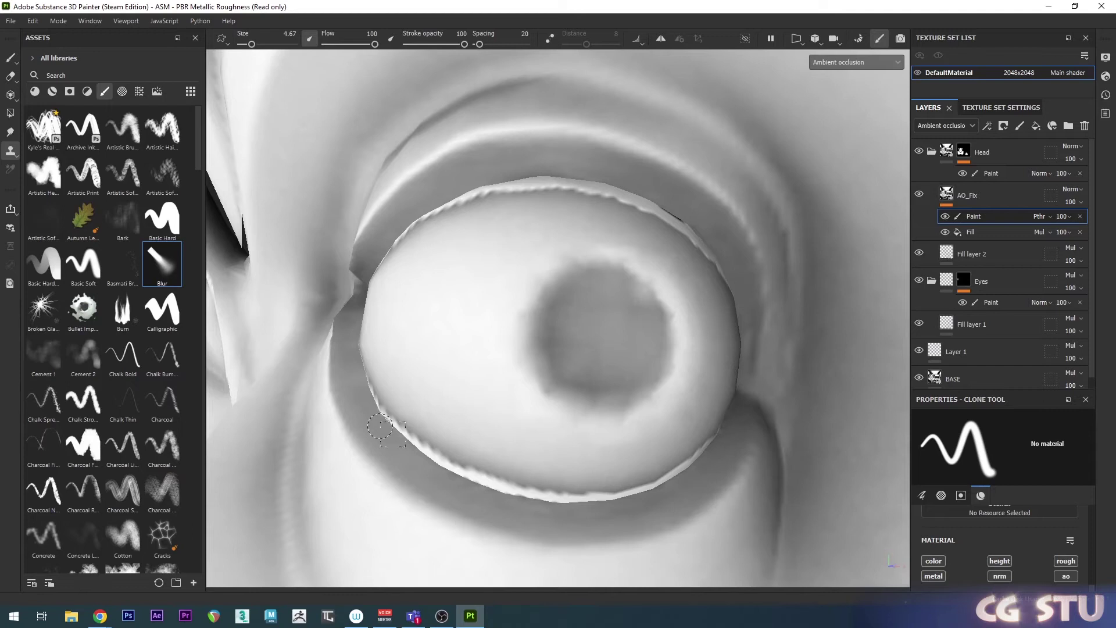
- Compare the eyelid shading with the Head folder's AO_Fix layer hidden and shown
click(919, 193)
click(919, 193)
click(919, 193)
click(919, 193)
alt+drag(573, 318, 552, 313)
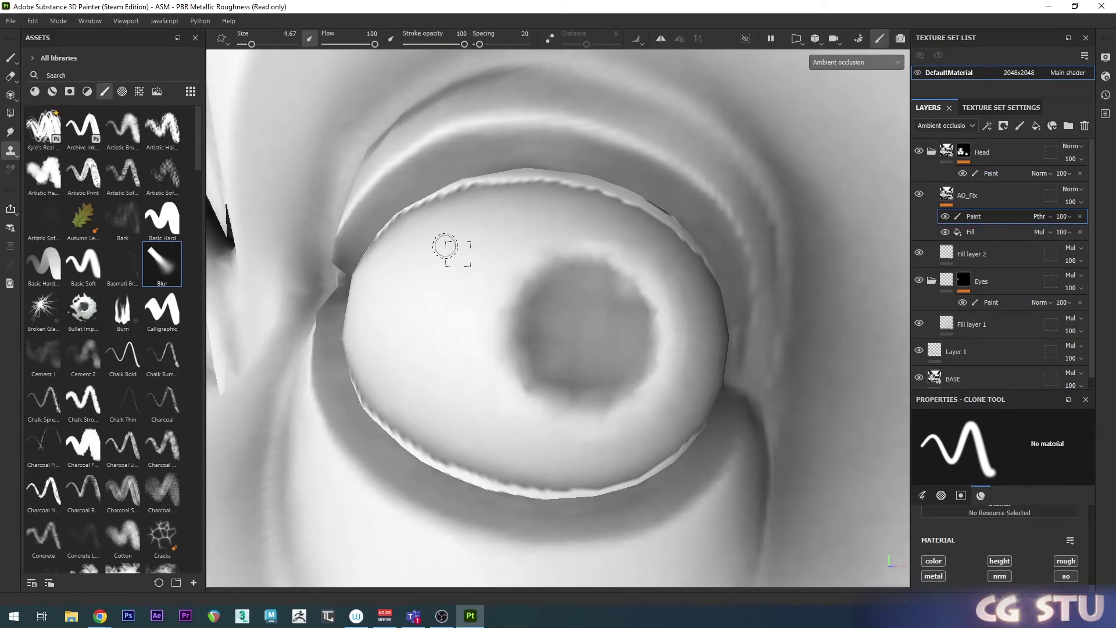
- Create a paint layer named AO_Fix inside the Eyes folder and limit its painting to the ambient occlusion channel
scroll(1001, 254, down, 1)
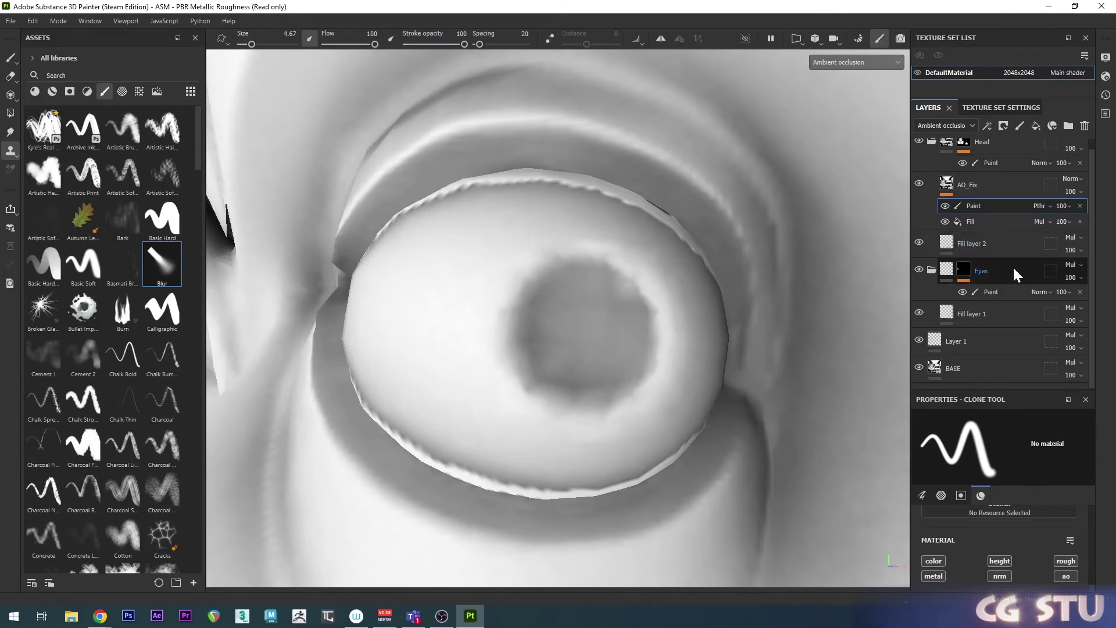
click(996, 269)
key(1)
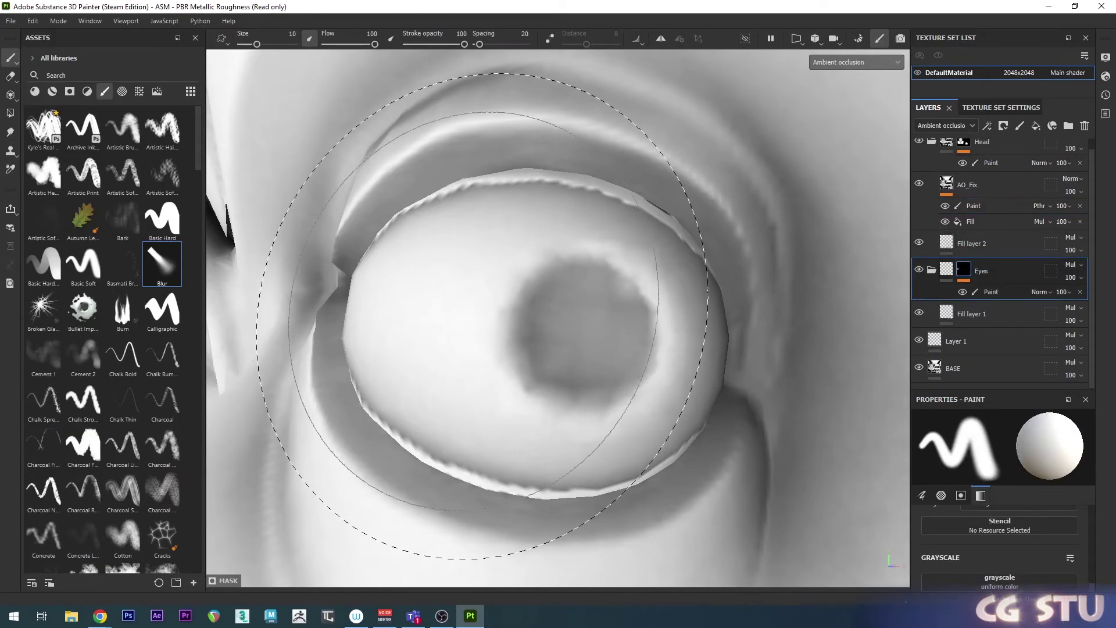
click(1021, 124)
key(6)
scroll(994, 277, down, 1)
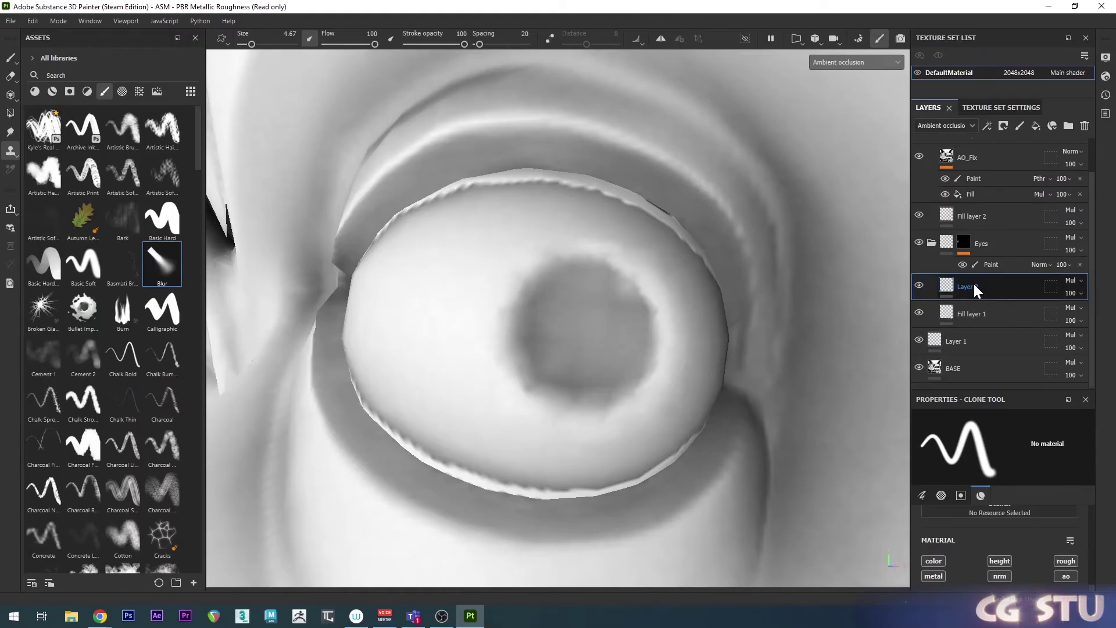
double_click(972, 286)
text(AO_Fix)
key(Return)
alt+click(1065, 575)
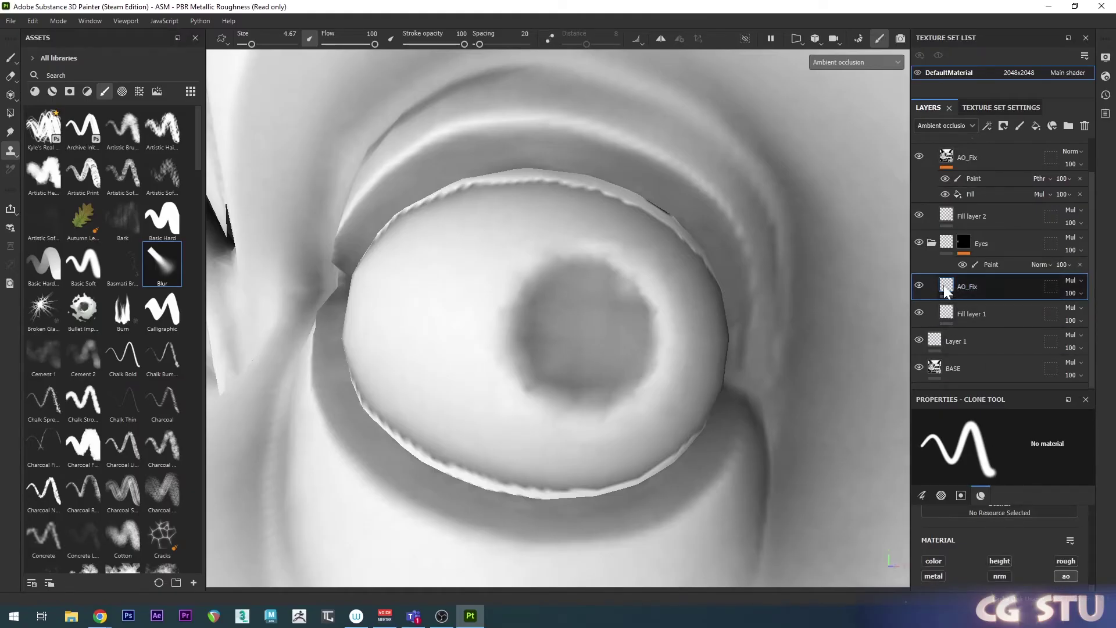
- Add a fill effect to the Eyes folder's AO_Fix layer, using only ambient occlusion with the baked ambient occlusion map
right_click(946, 288)
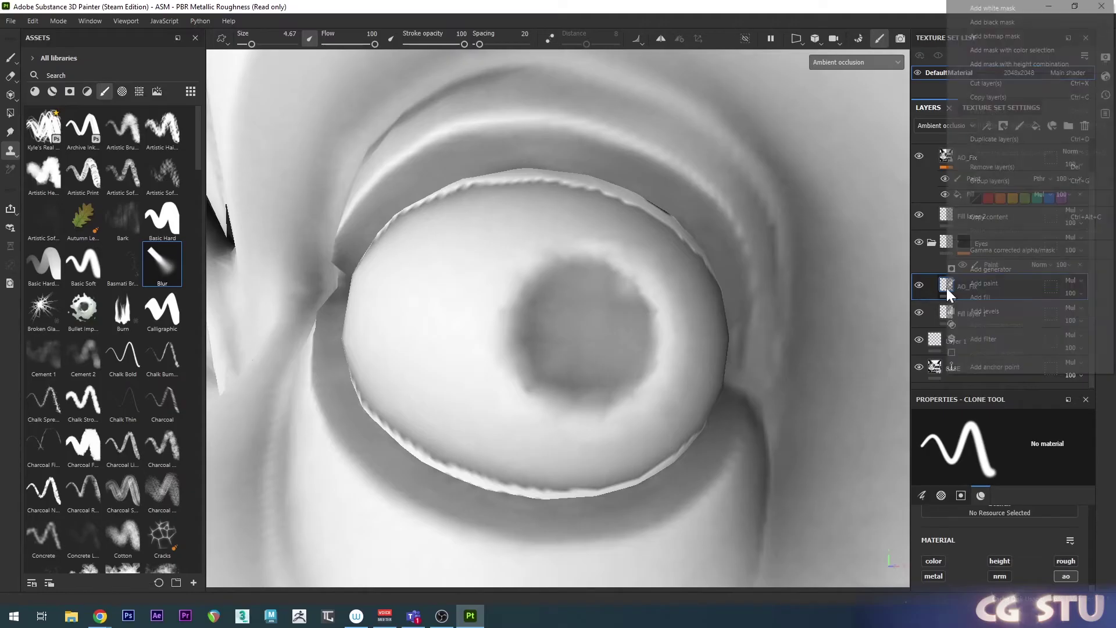
click(986, 297)
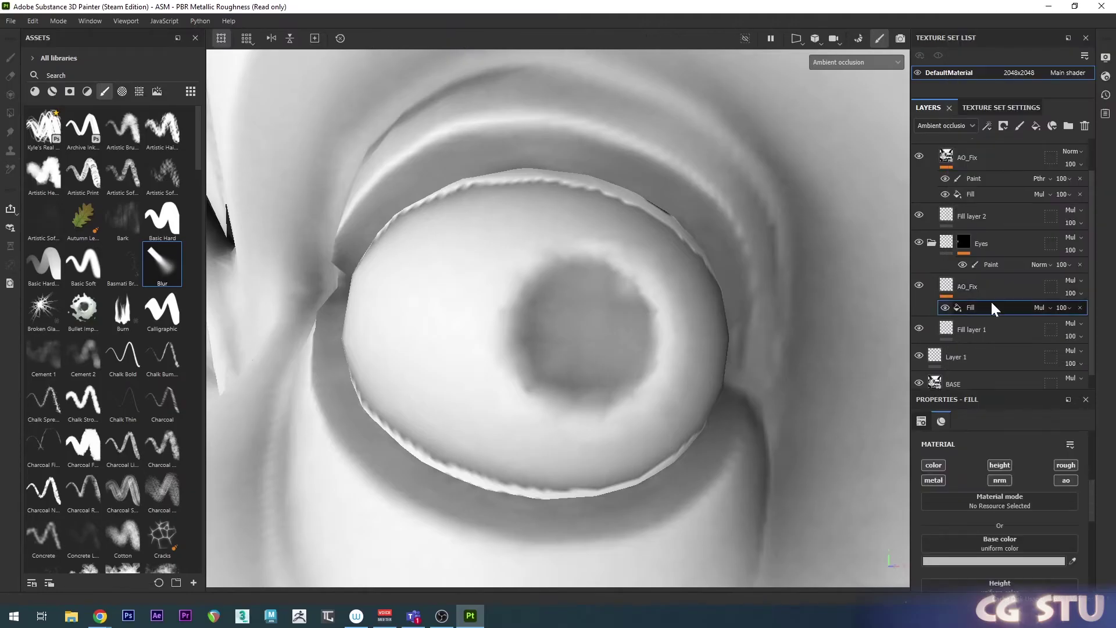
click(1065, 483)
click(988, 547)
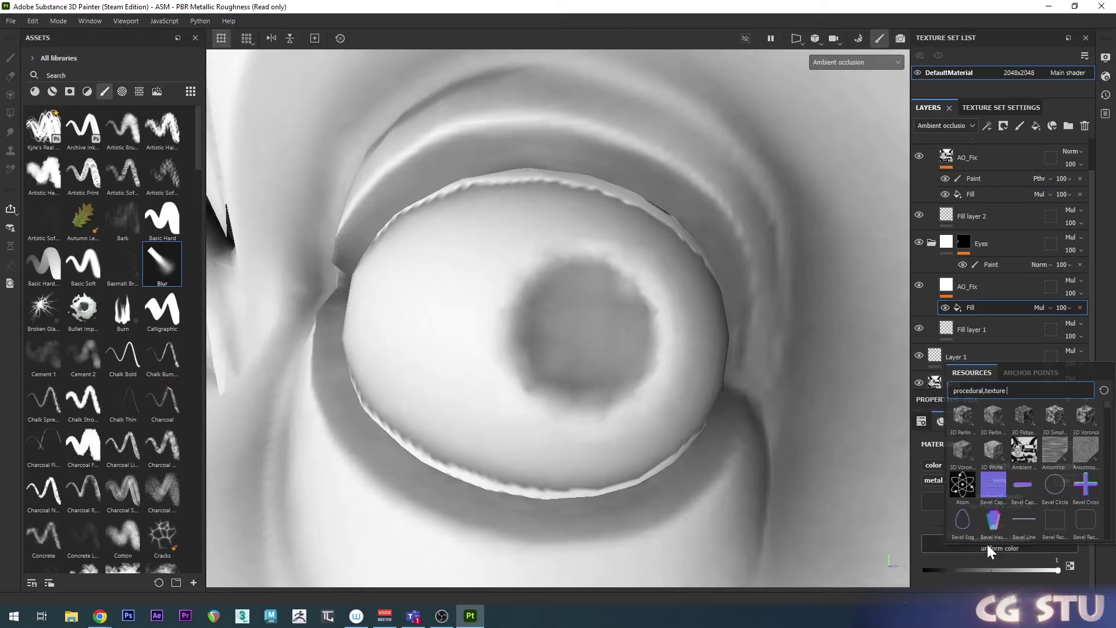
click(1025, 450)
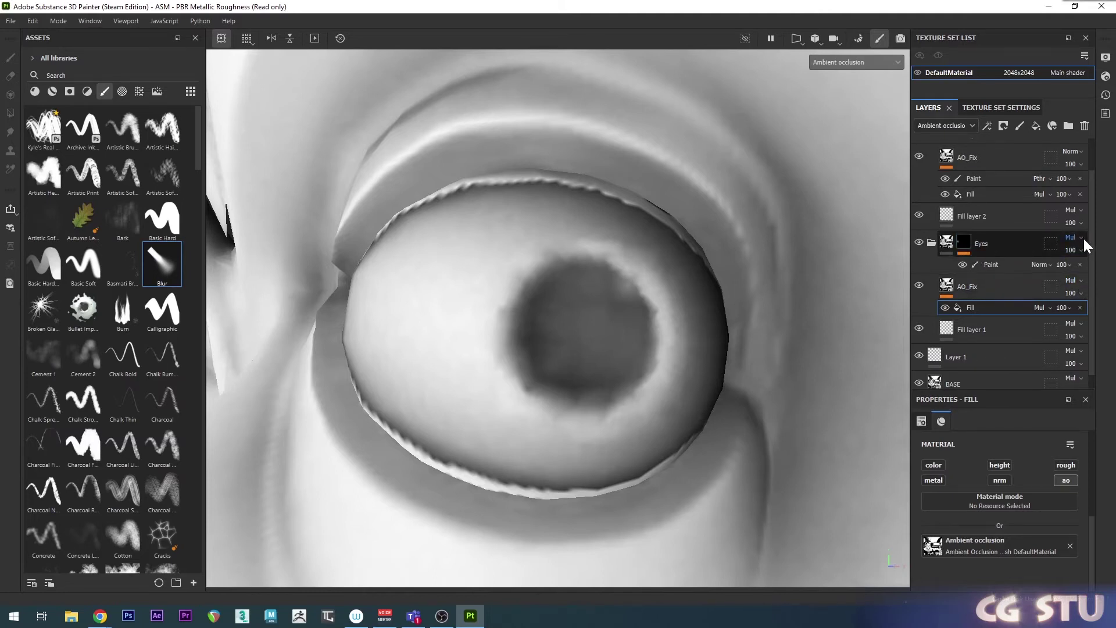
- Set the Eyes folder's ambient occlusion blend mode to Normal and add a Passthrough paint effect above its AO_Fix fill
click(1070, 249)
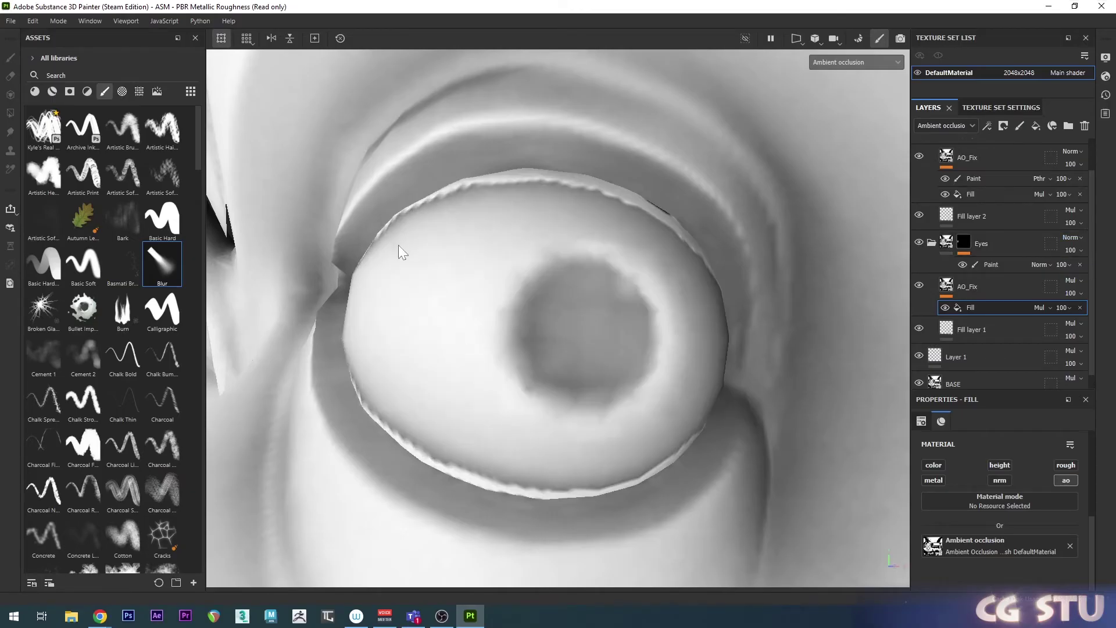
alt+drag(641, 323, 628, 337)
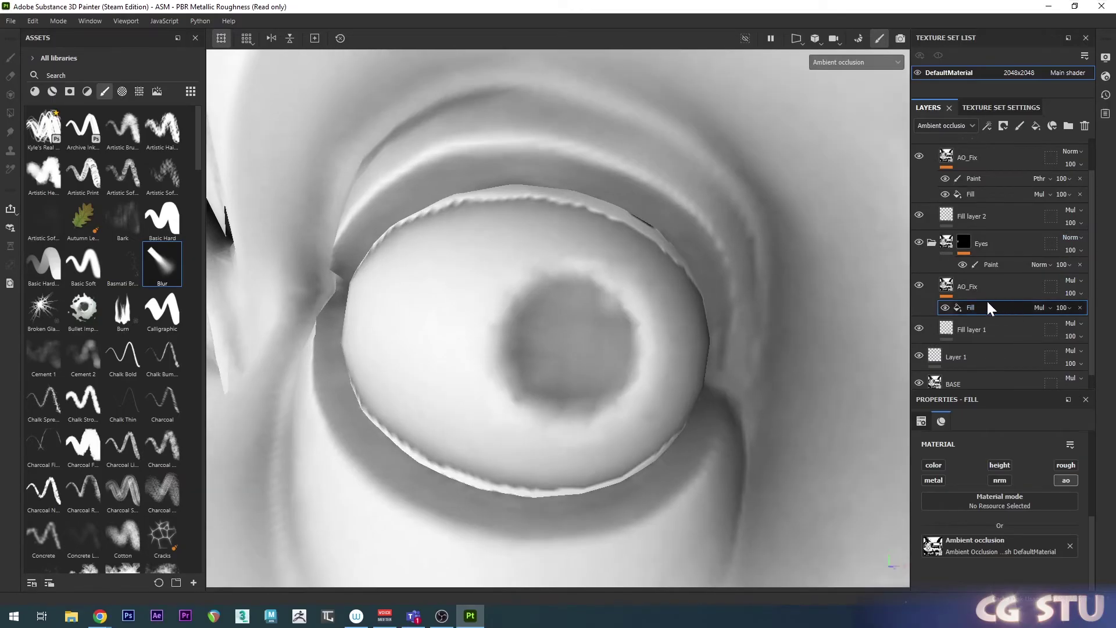
right_click(975, 311)
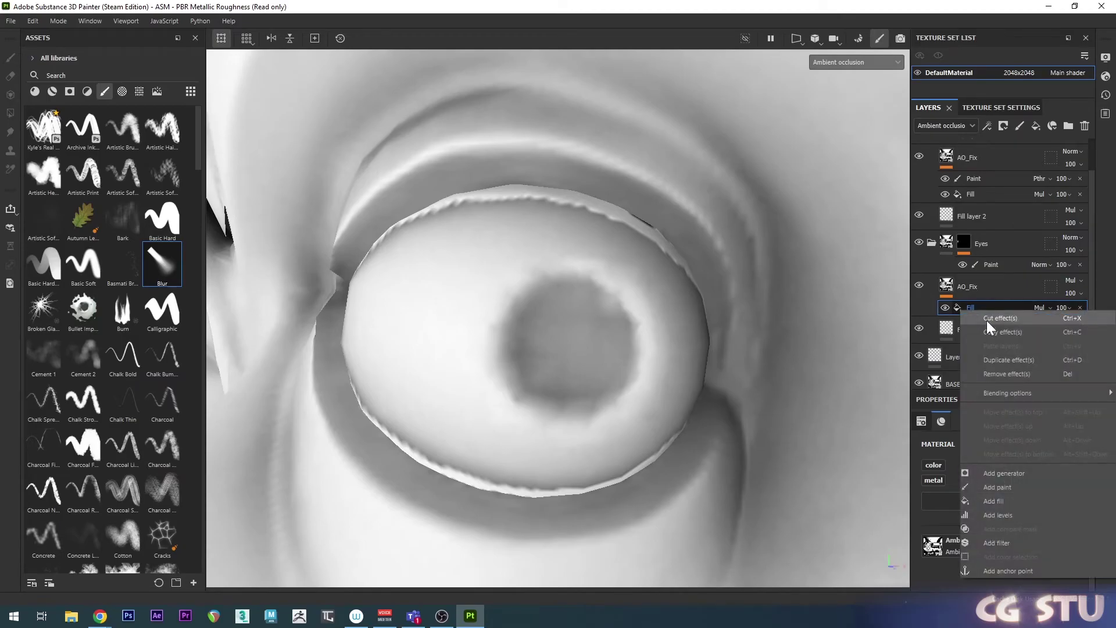
click(999, 489)
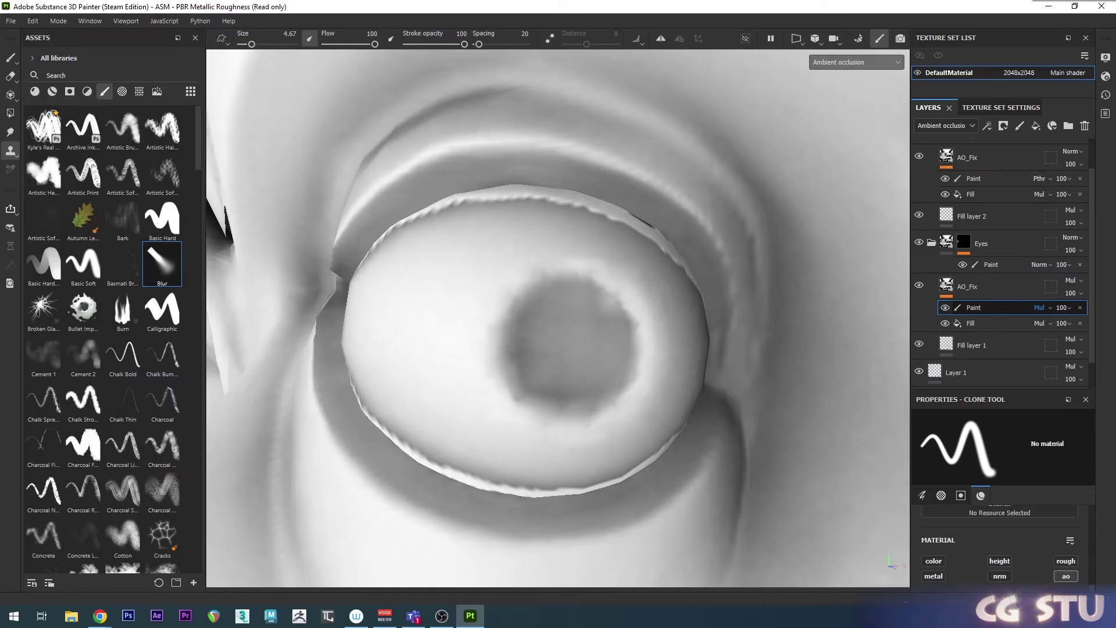
click(1037, 381)
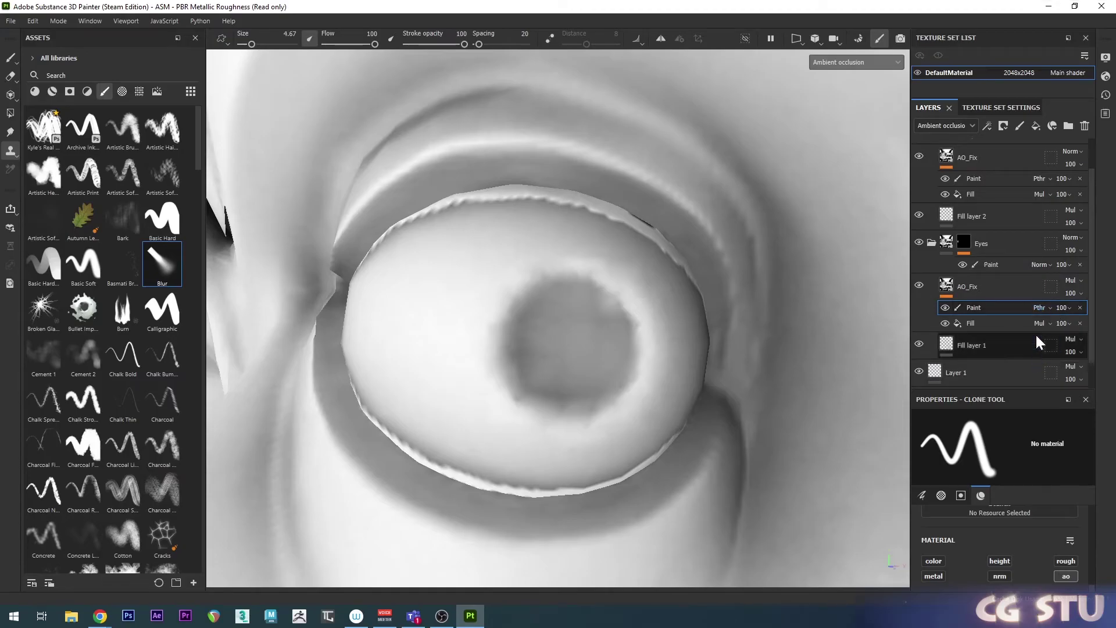
- Smooth the jagged shading along the eyeball's upper edge with the Smudge tool and Basic Soft brush at size 1.53
alt+middle_drag(490, 263, 501, 273)
alt+right_drag(501, 273, 523, 297)
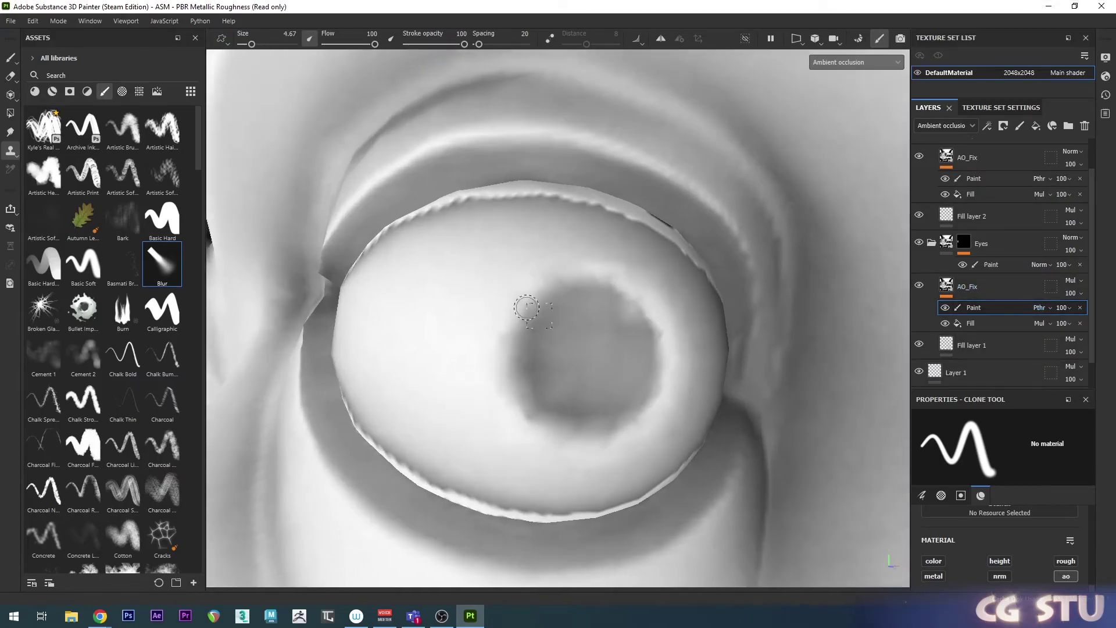
alt+drag(526, 308, 560, 297)
alt+drag(587, 258, 583, 262)
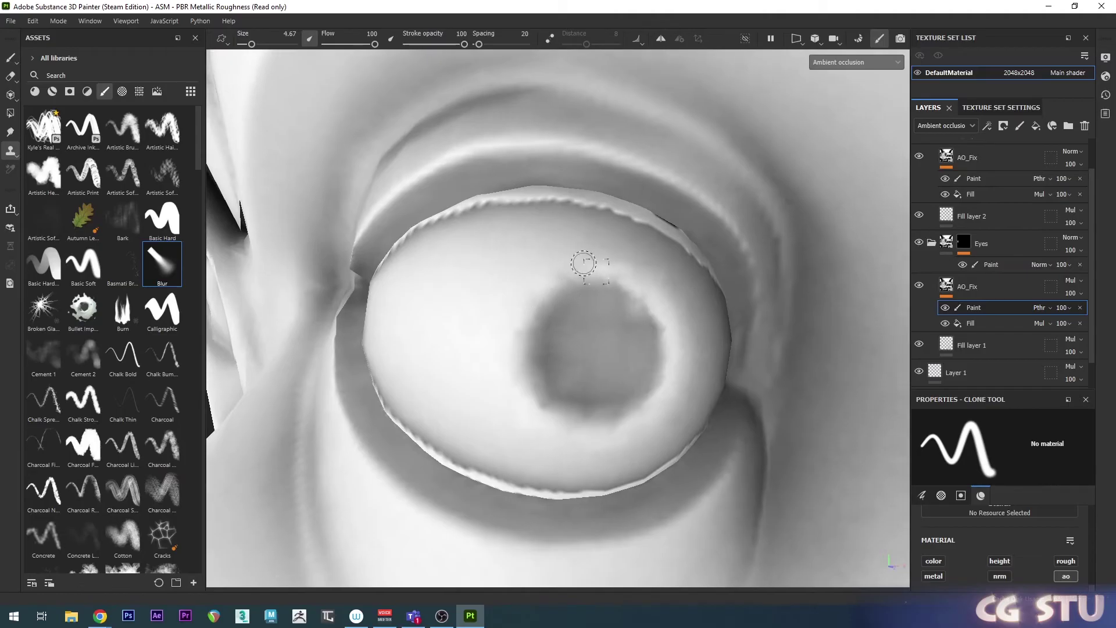
click(11, 57)
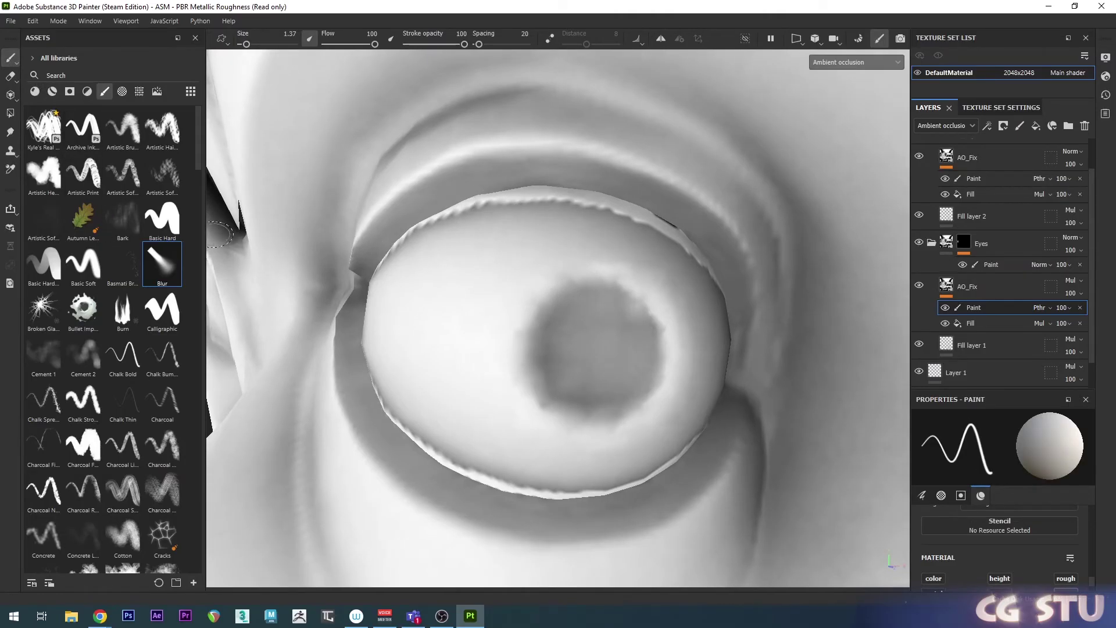
click(84, 264)
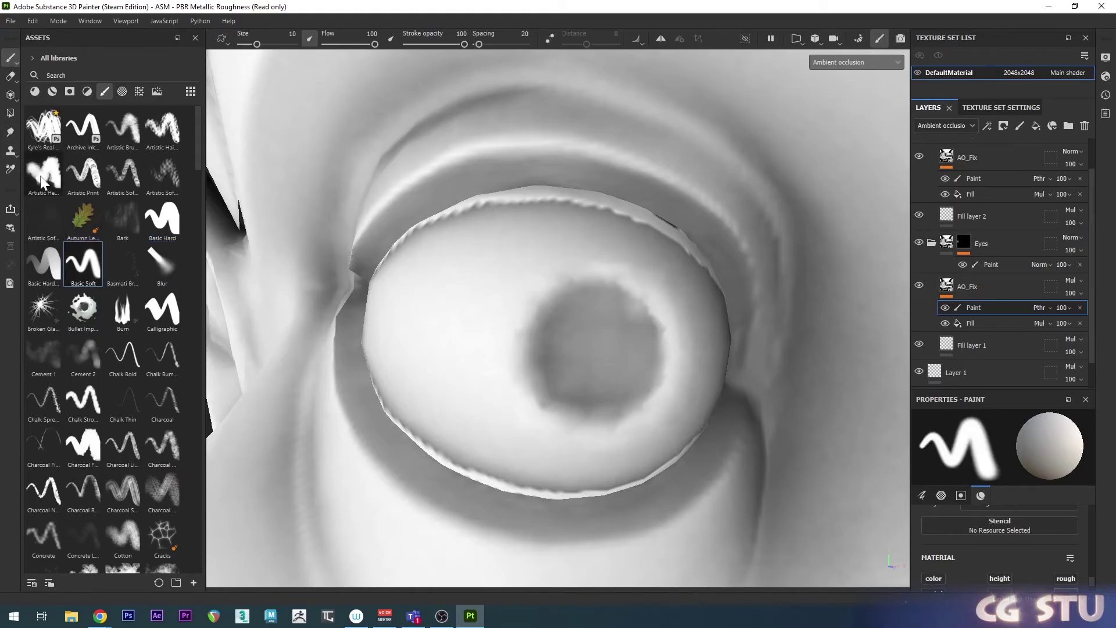
click(10, 132)
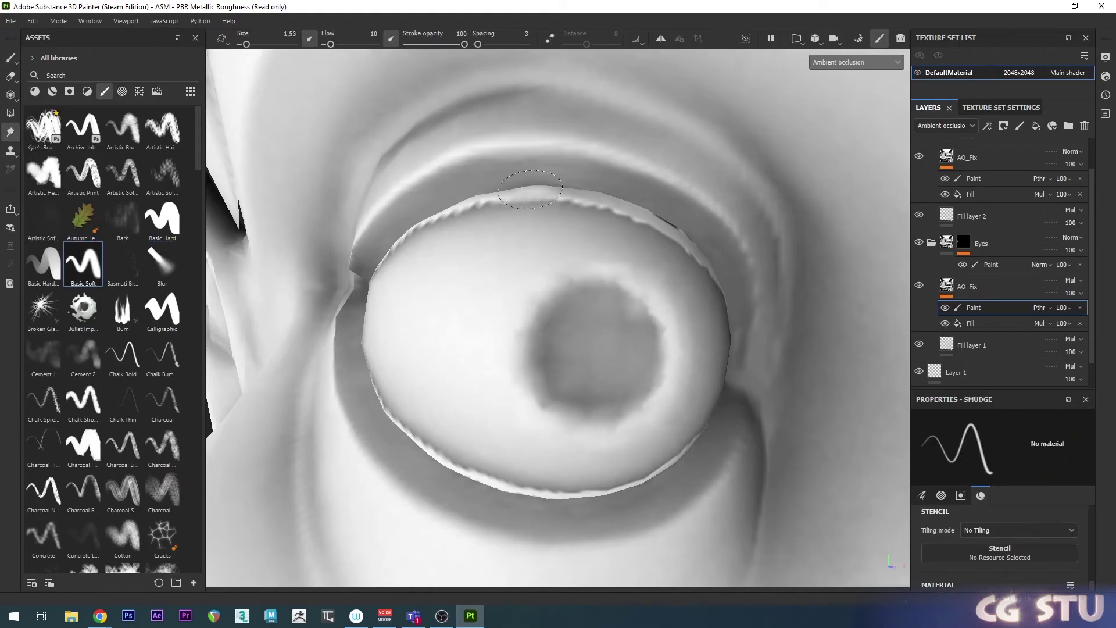
mouse_move(530, 189)
mouse_down()
mouse_move(560, 242)
mouse_move(577, 238)
mouse_up()
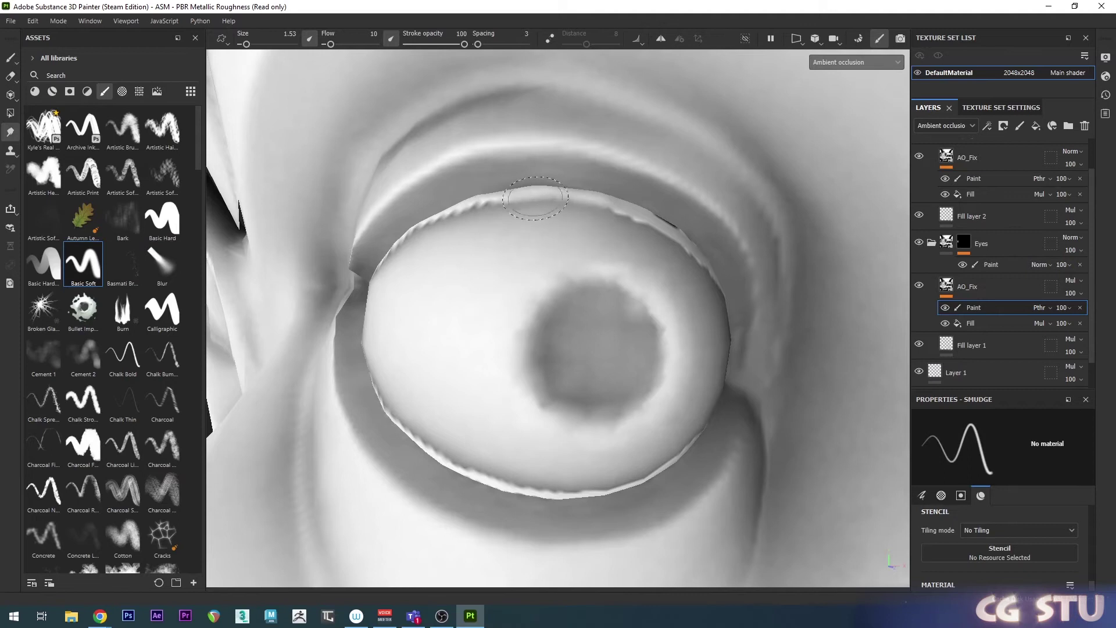
mouse_move(535, 197)
mouse_down()
mouse_move(445, 250)
mouse_move(524, 211)
mouse_up()
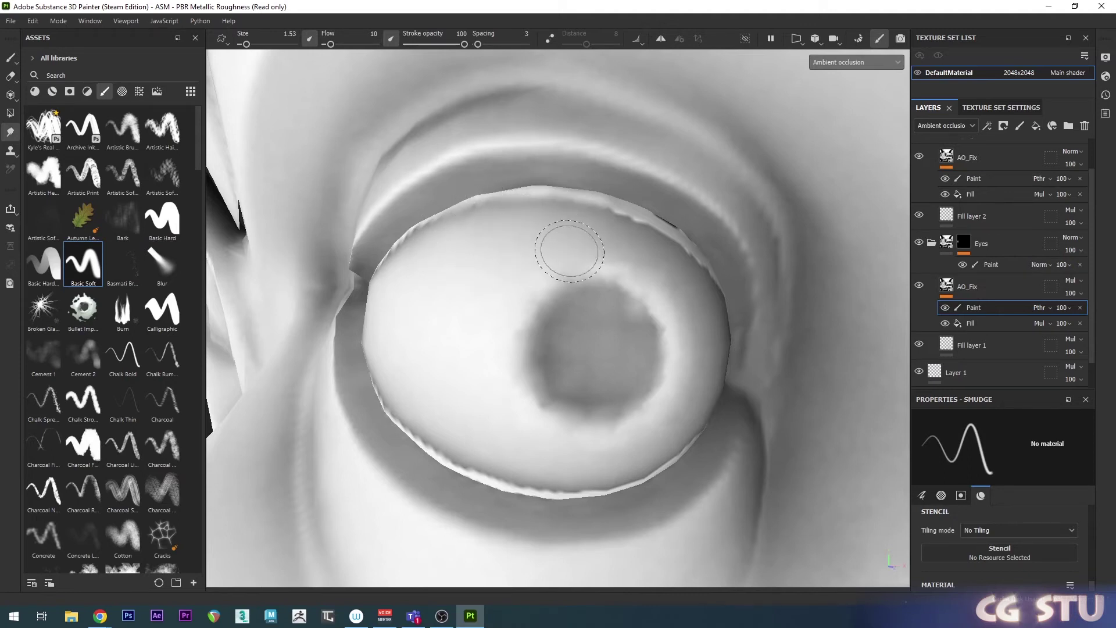
mouse_move(568, 249)
alt+mouse_down()
mouse_move(506, 257)
mouse_move(517, 266)
alt+mouse_up()
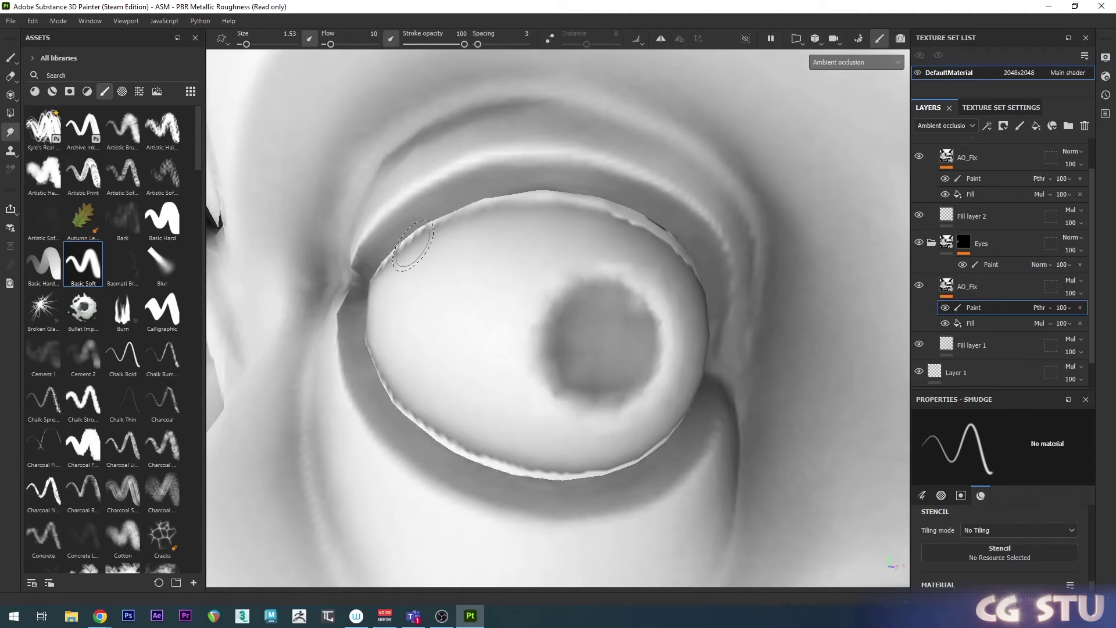
alt+drag(521, 297, 521, 291)
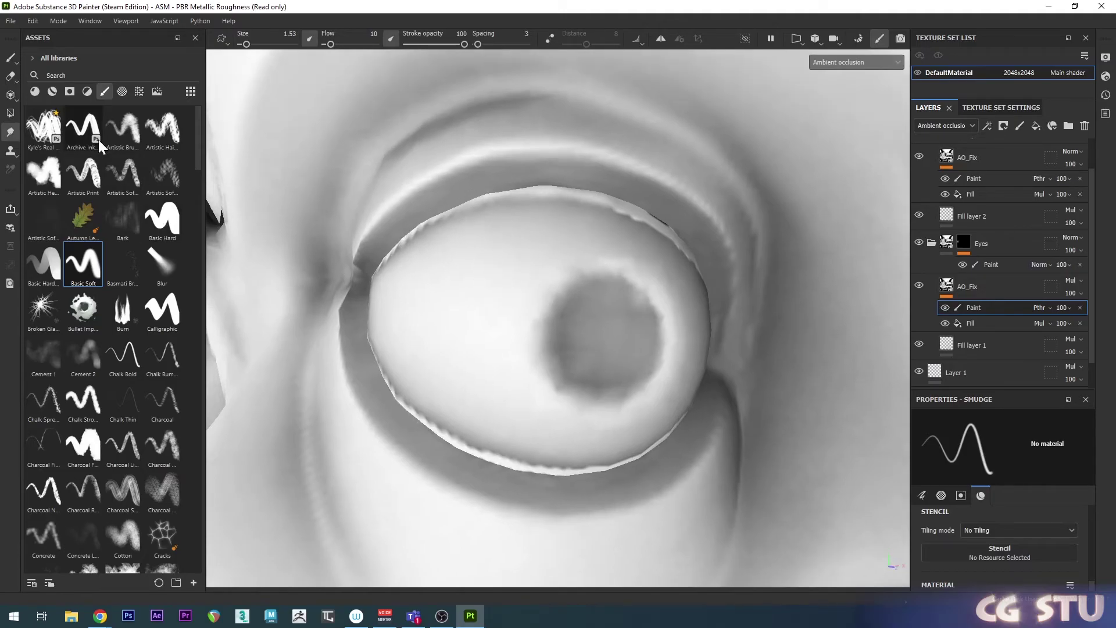
- Switch to the Paint tool at brush size 1.86 and sample the light ambient occlusion shade from the eyeball
click(13, 59)
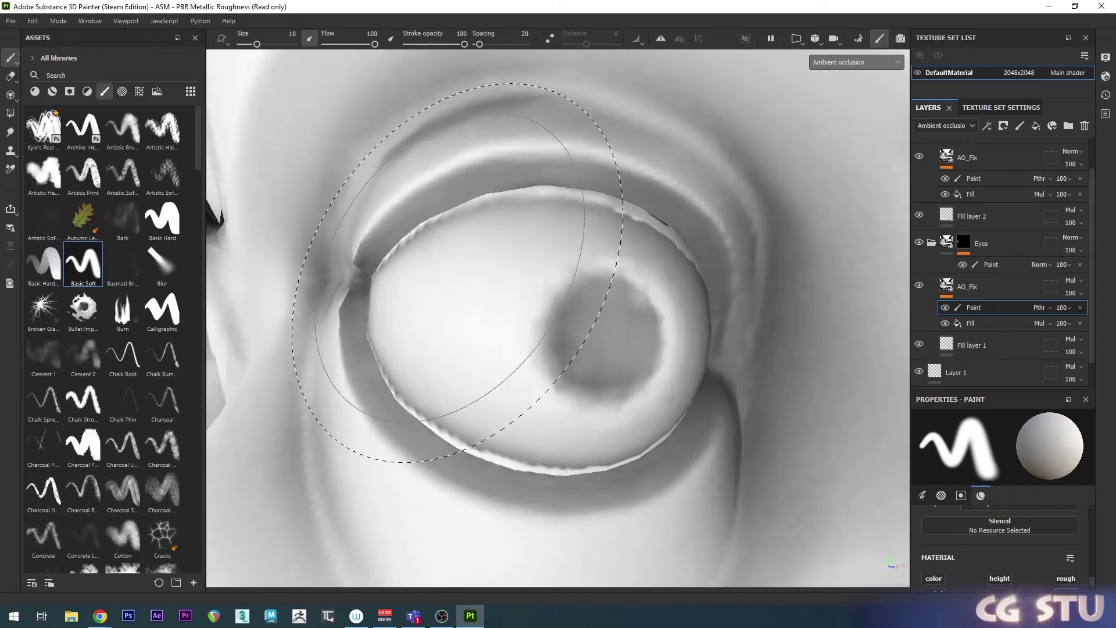
ctrl+right_drag(521, 252, 472, 251)
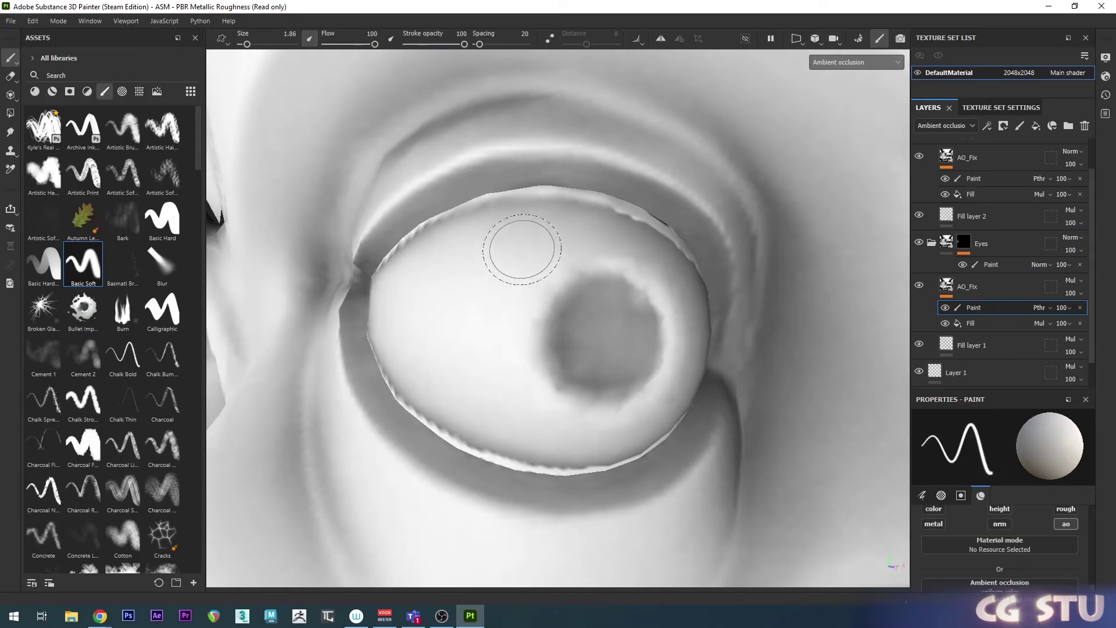
key(p)
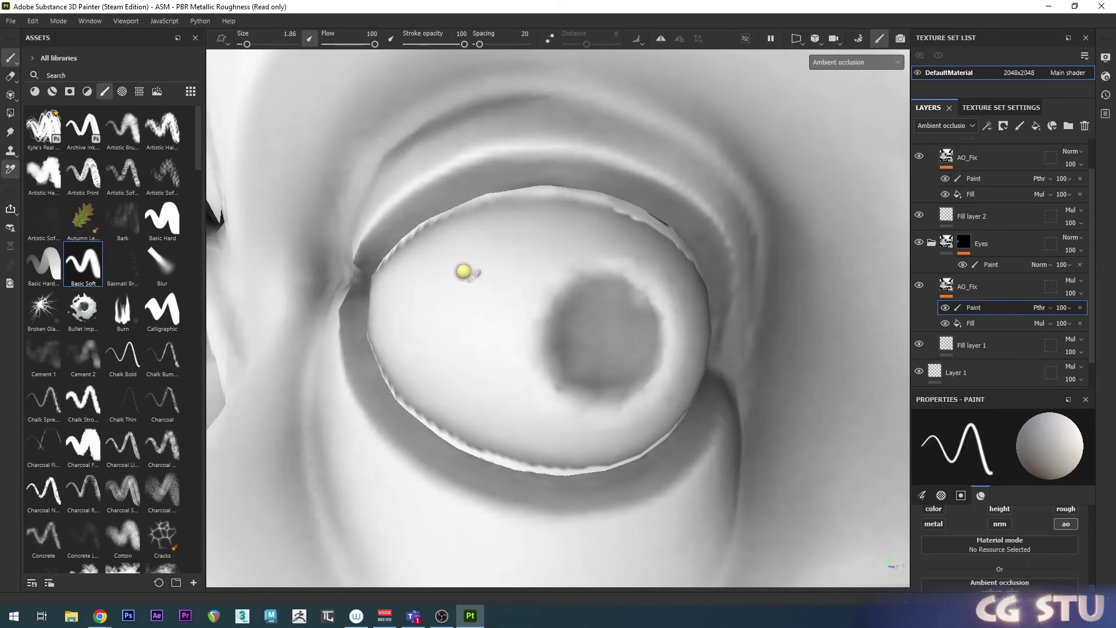
click(482, 286)
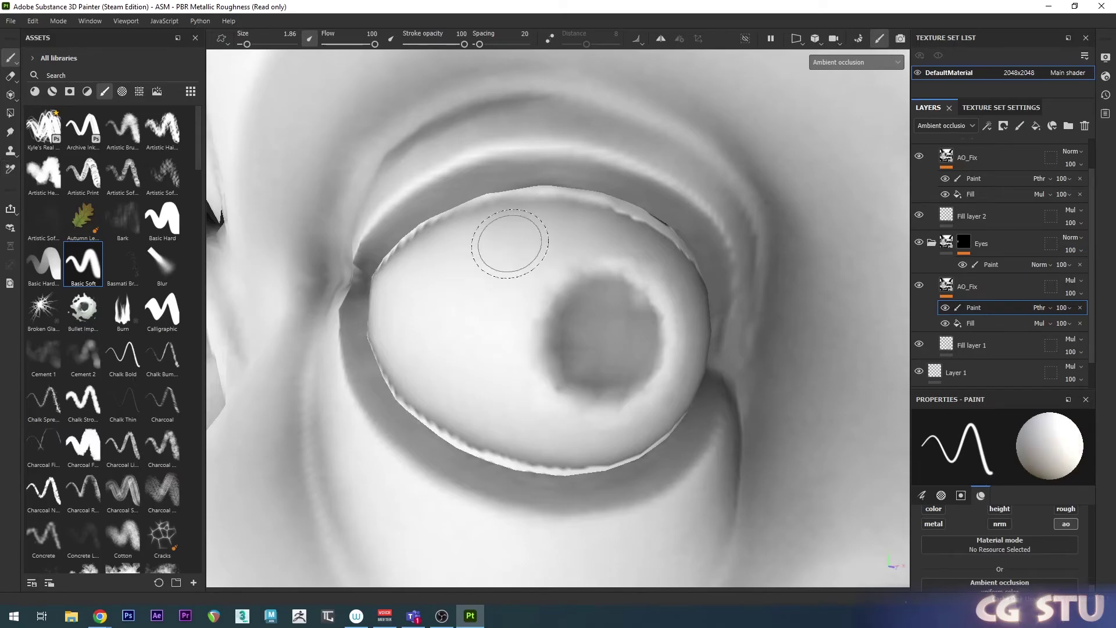
- Paint the sampled light ambient occlusion shade over the whole eyeball surface around the dark iris
mouse_move(511, 209)
mouse_down()
mouse_move(396, 249)
mouse_move(590, 197)
mouse_move(494, 221)
mouse_move(391, 316)
mouse_move(378, 348)
mouse_move(429, 411)
mouse_up()
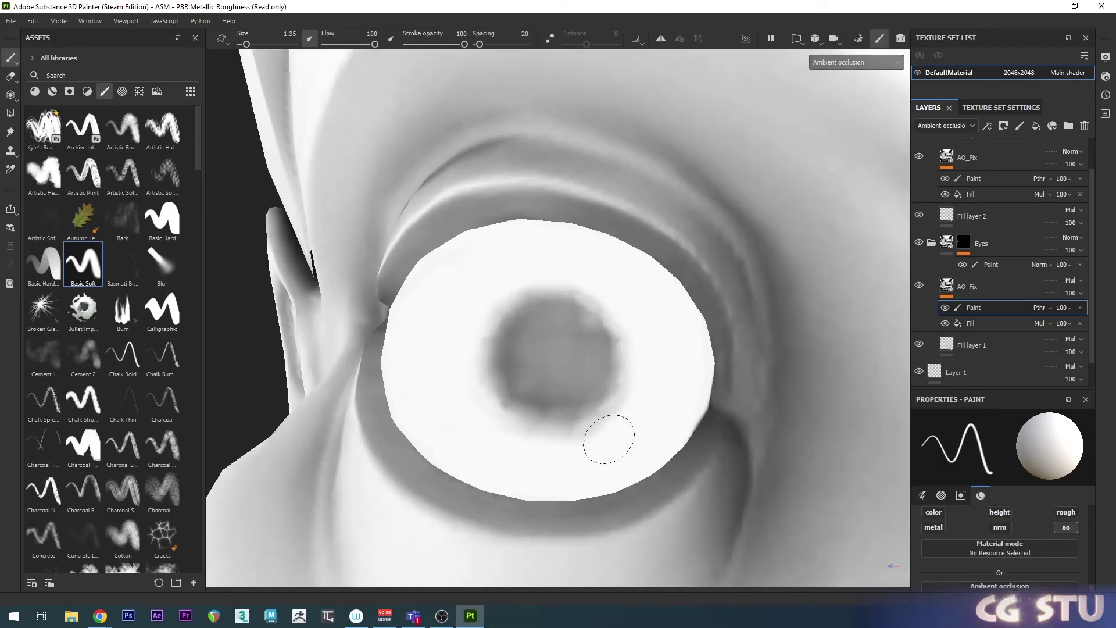
alt+drag(632, 417, 593, 357)
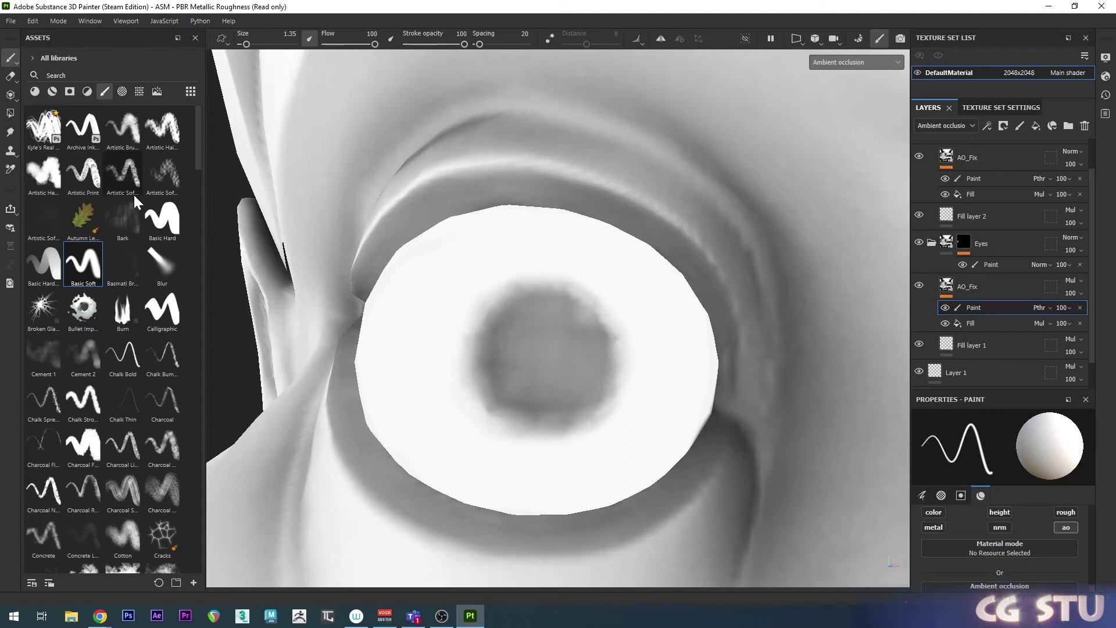
- Soften the edge of the dark iris shading using the Blur brush at size 1.54
click(162, 264)
mouse_move(570, 287)
ctrl+right_down()
mouse_move(512, 288)
mouse_move(579, 289)
ctrl+right_up()
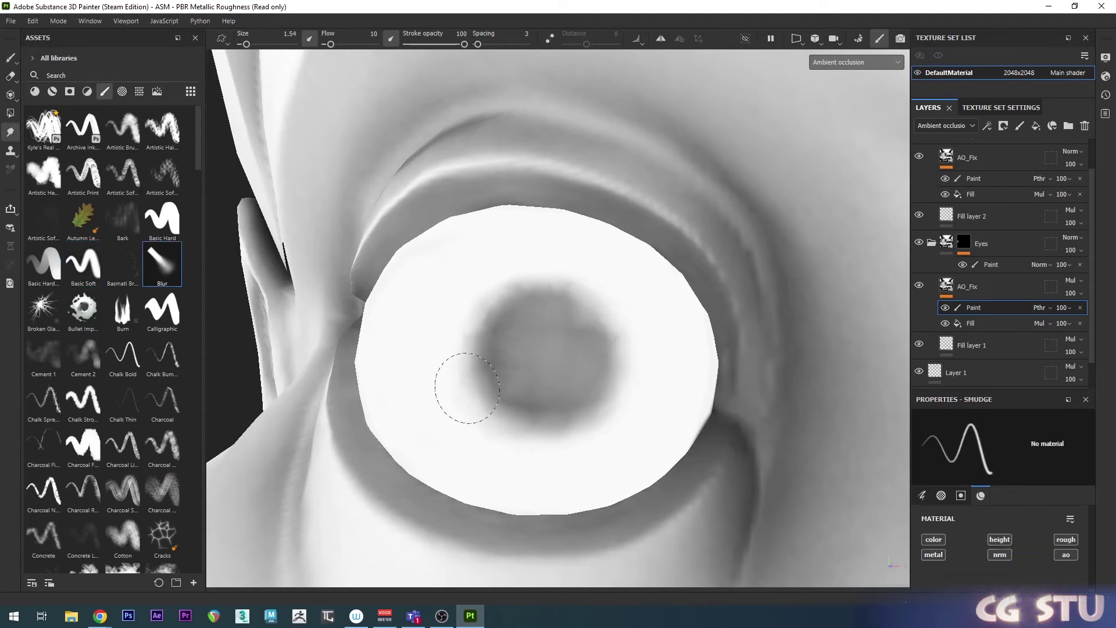
mouse_move(610, 331)
alt+mouse_down()
mouse_move(628, 361)
mouse_move(588, 359)
alt+mouse_up()
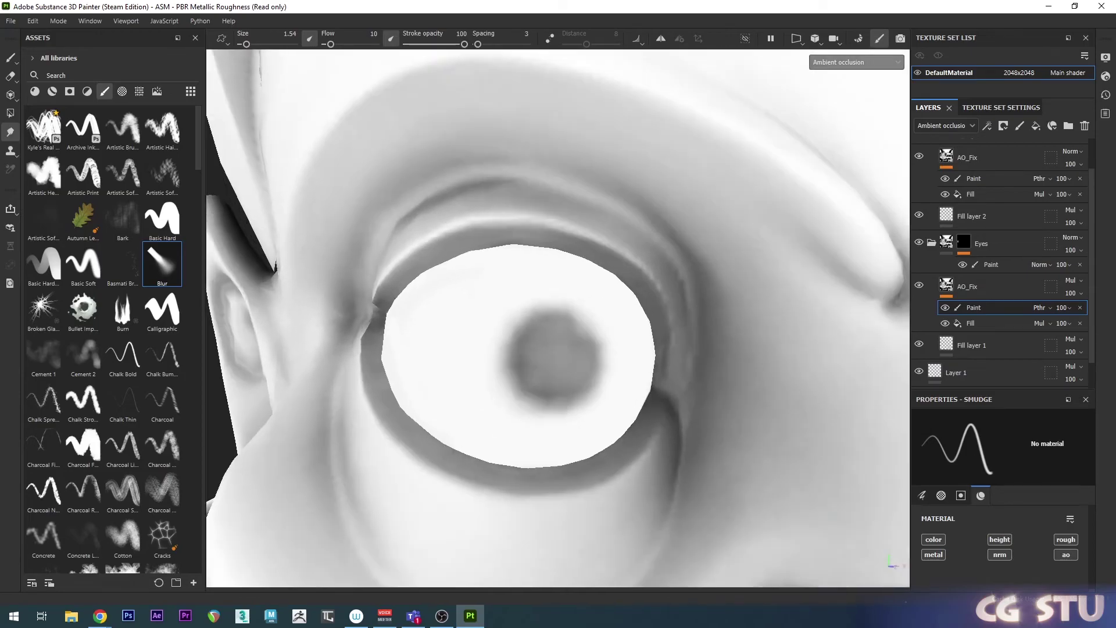
- Return the viewport to the full material display to check the shading around the eye
key(m)
mouse_move(662, 355)
alt+mouse_down()
mouse_move(578, 369)
mouse_move(561, 356)
alt+mouse_up()
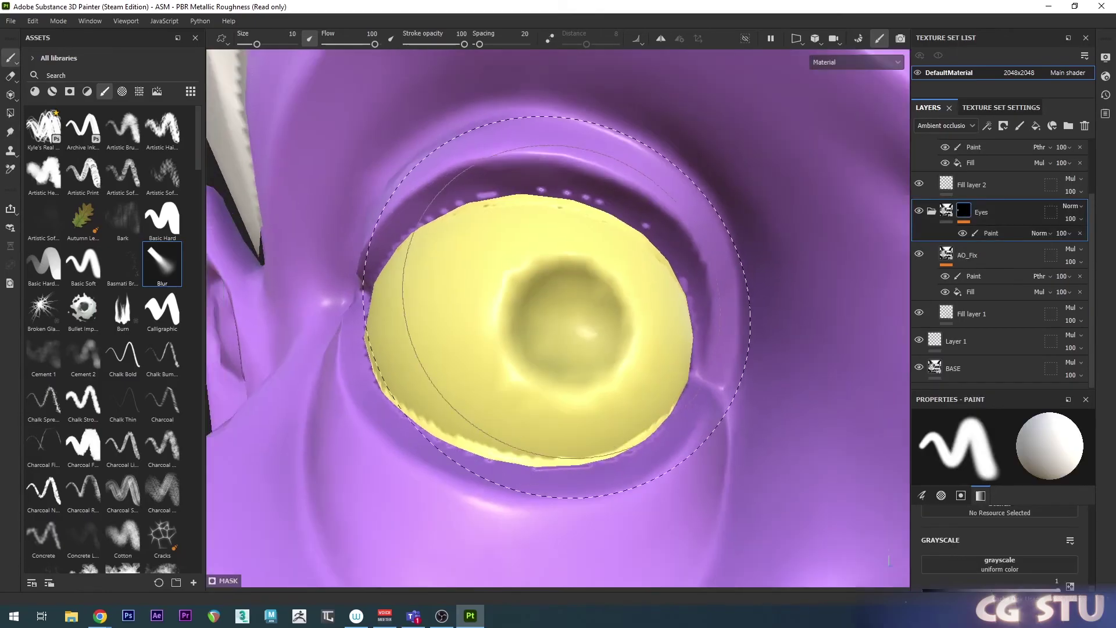
mouse_move(563, 274)
alt+mouse_down()
mouse_move(560, 294)
mouse_move(598, 324)
alt+mouse_up()
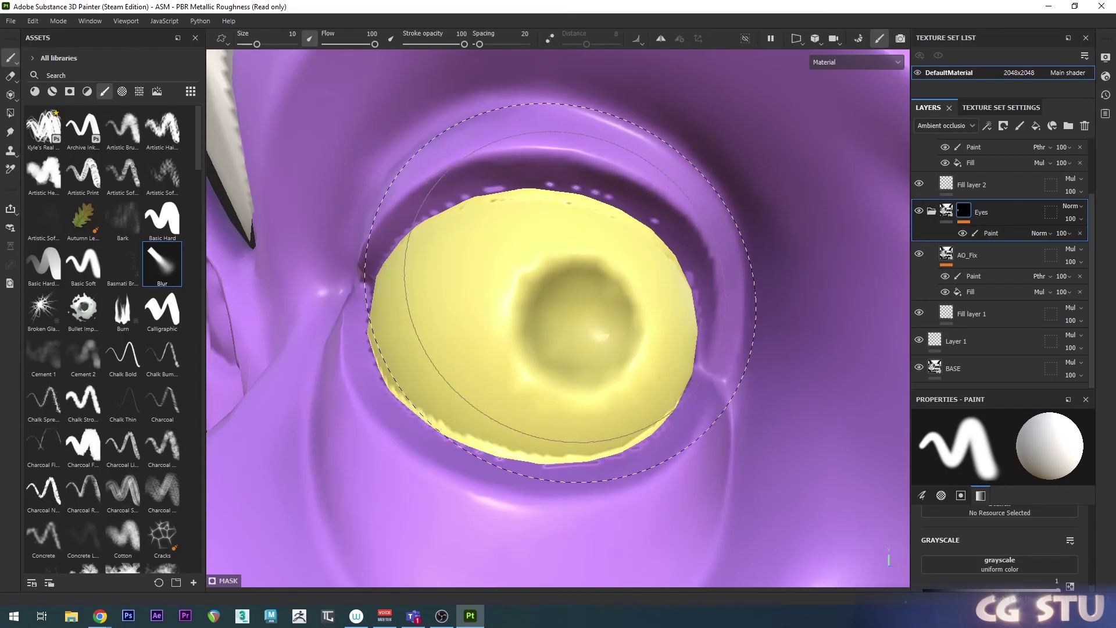
- Set the texture set's normal mixing to Replace
click(985, 110)
scroll(969, 236, down, 2)
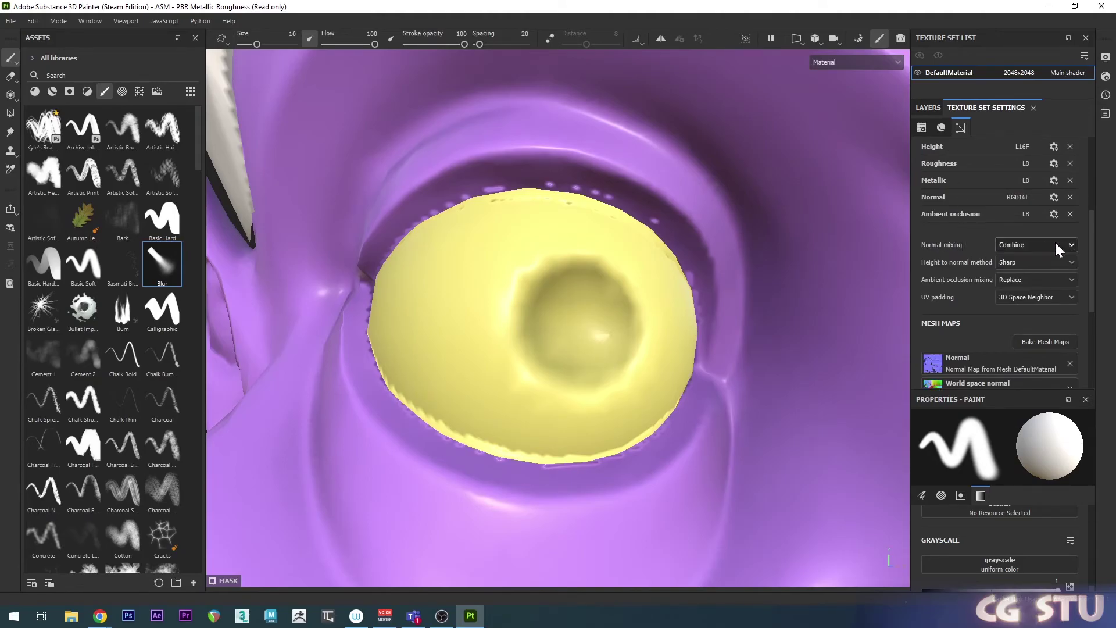
click(1032, 244)
click(1017, 258)
scroll(558, 326, down, 3)
alt+drag(556, 285, 565, 319)
scroll(566, 318, up, 2)
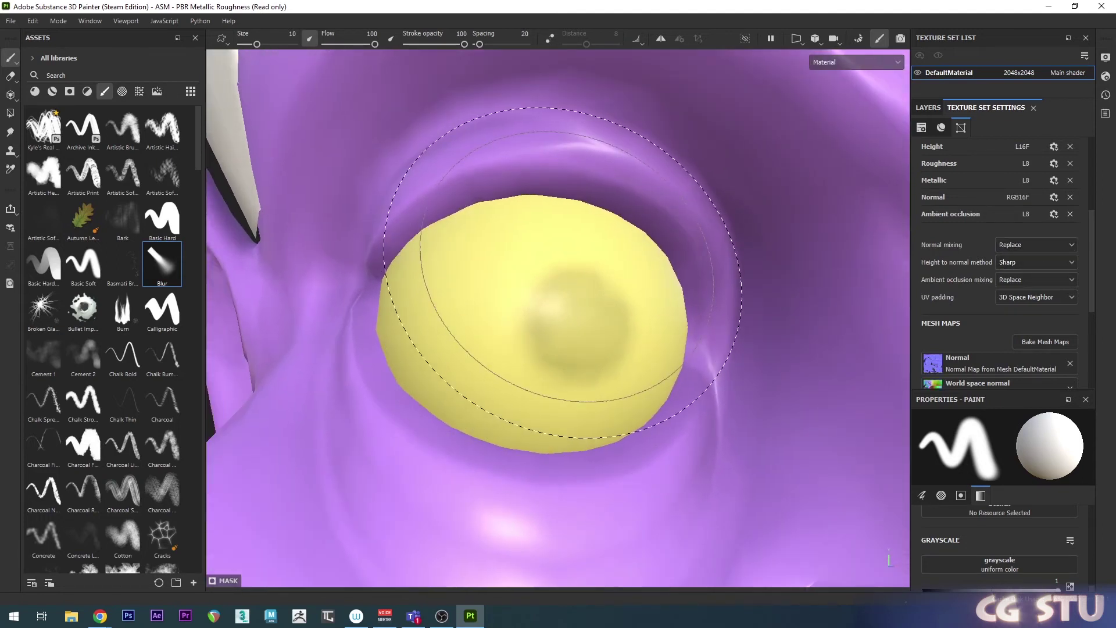
- Assign the project's baked normal map to the BASE fill layer's Normal channel
click(925, 108)
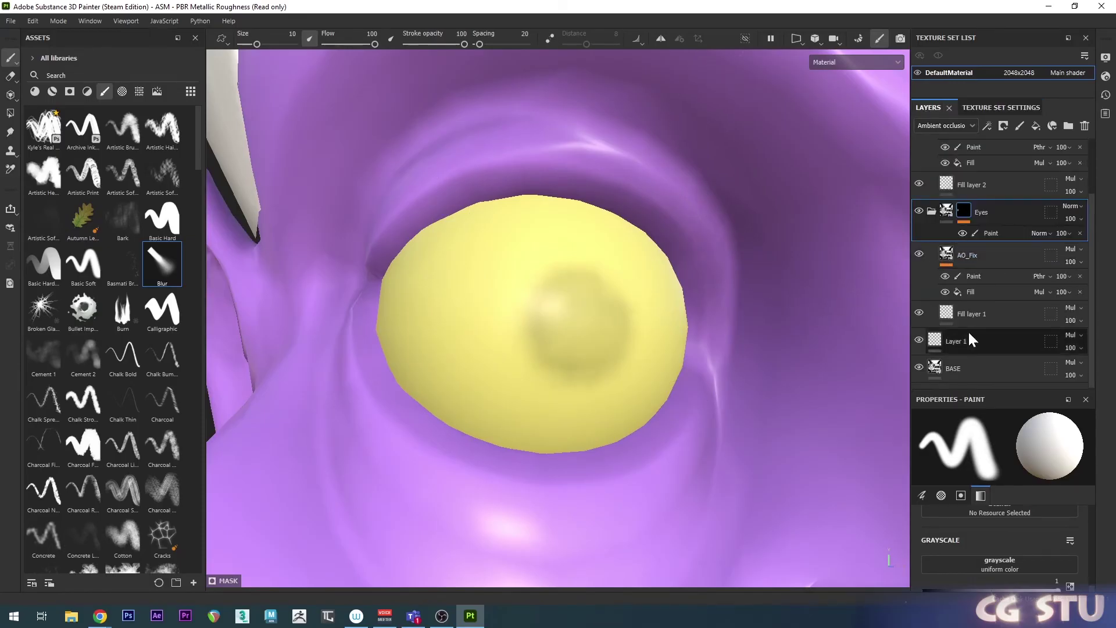
click(975, 377)
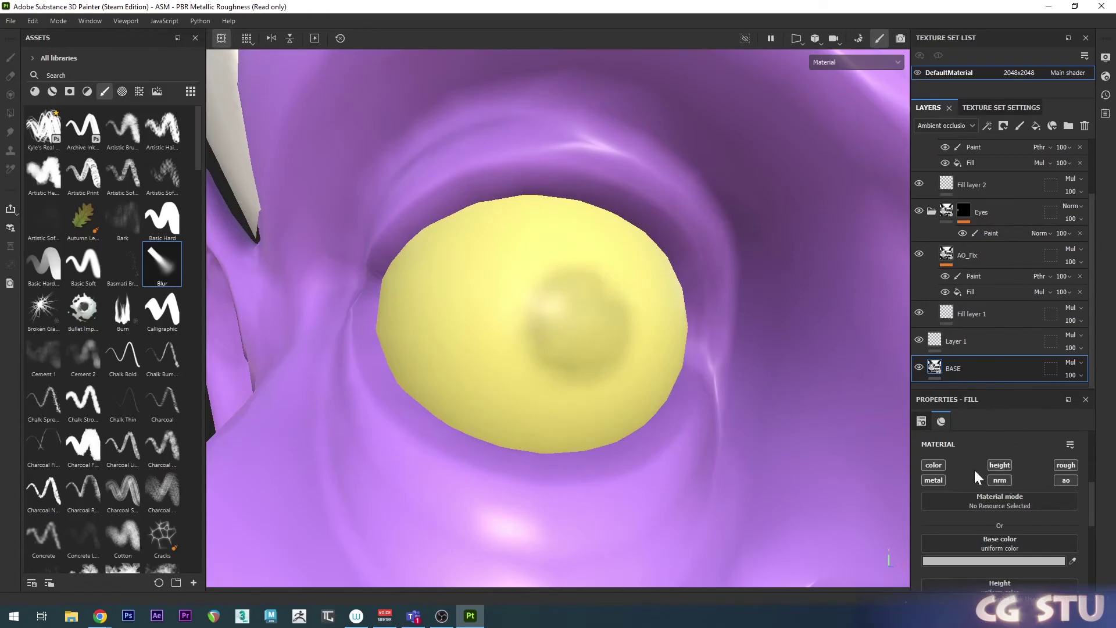
scroll(992, 466, down, 5)
scroll(995, 466, down, 1)
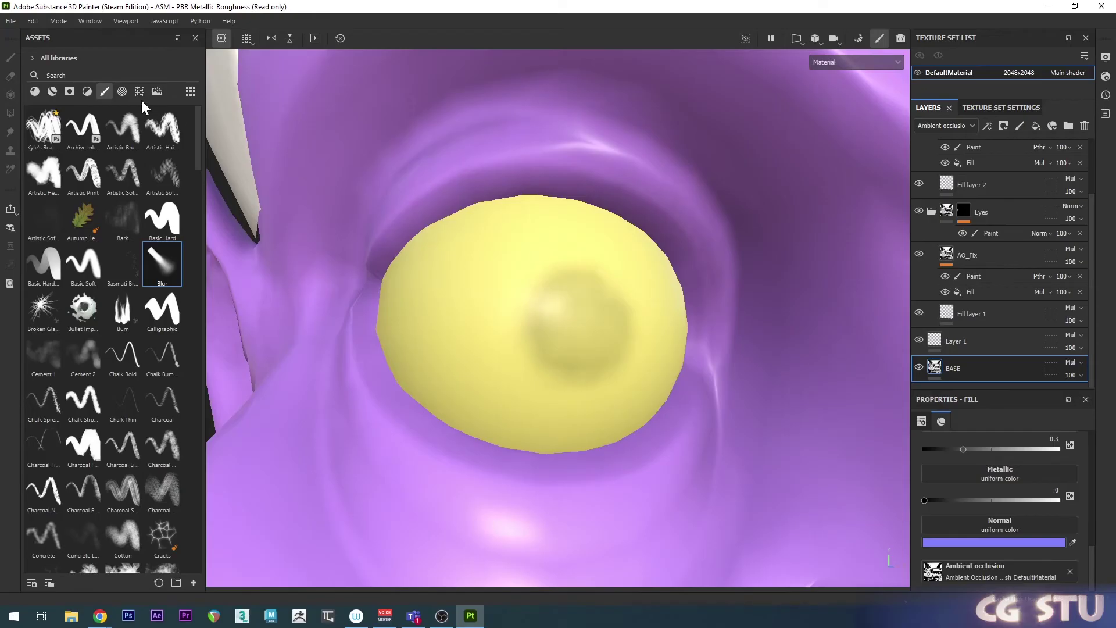
click(33, 59)
click(41, 88)
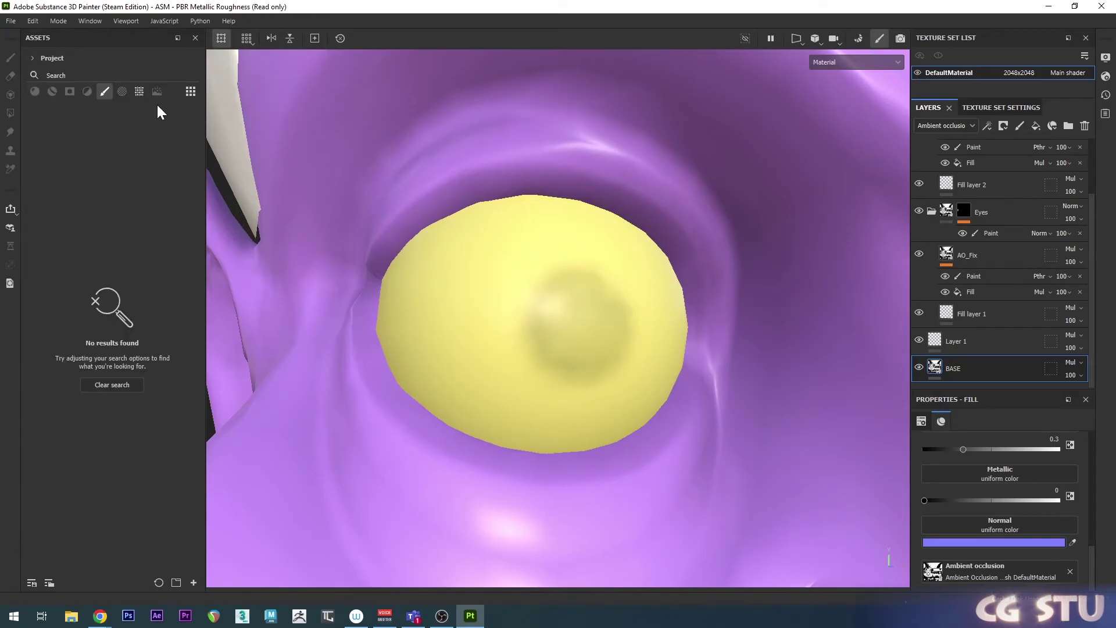
click(140, 92)
drag(158, 126, 999, 525)
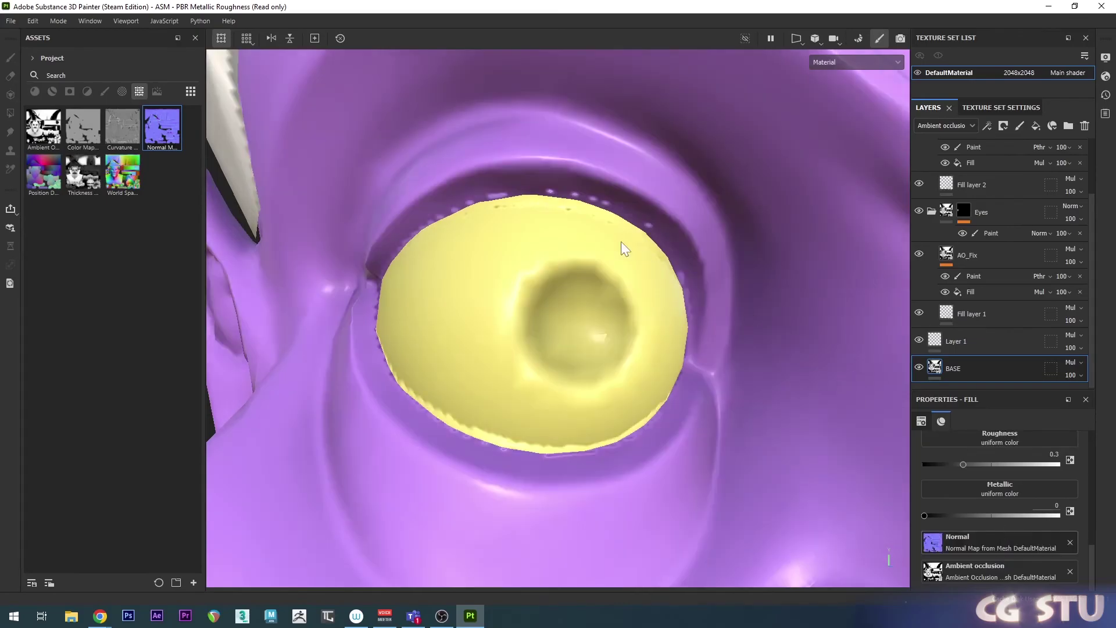
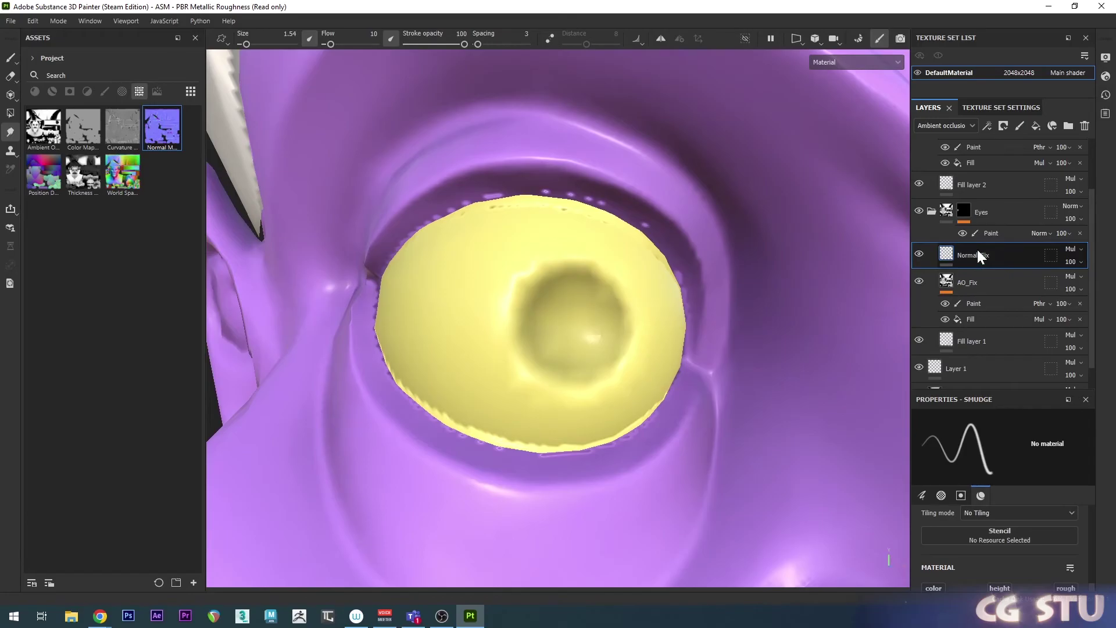
- Add a fill effect to the Eyes folder's Normal_Fix layer, using only the normal channel with the baked normal map
scroll(1011, 543, down, 1)
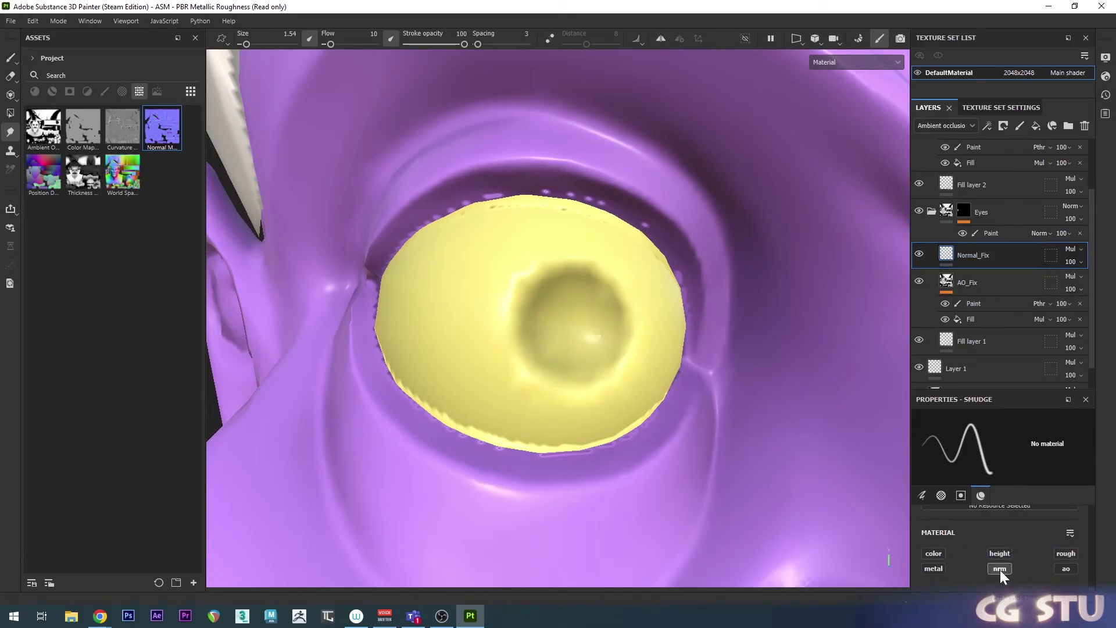
right_click(990, 256)
click(1007, 455)
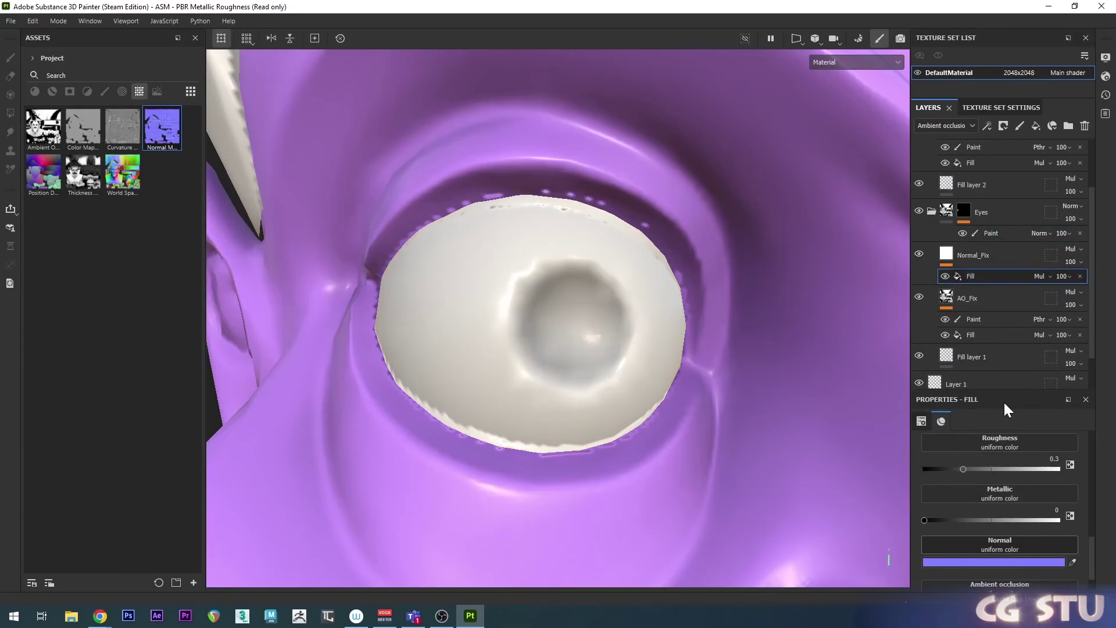
scroll(986, 474, up, 5)
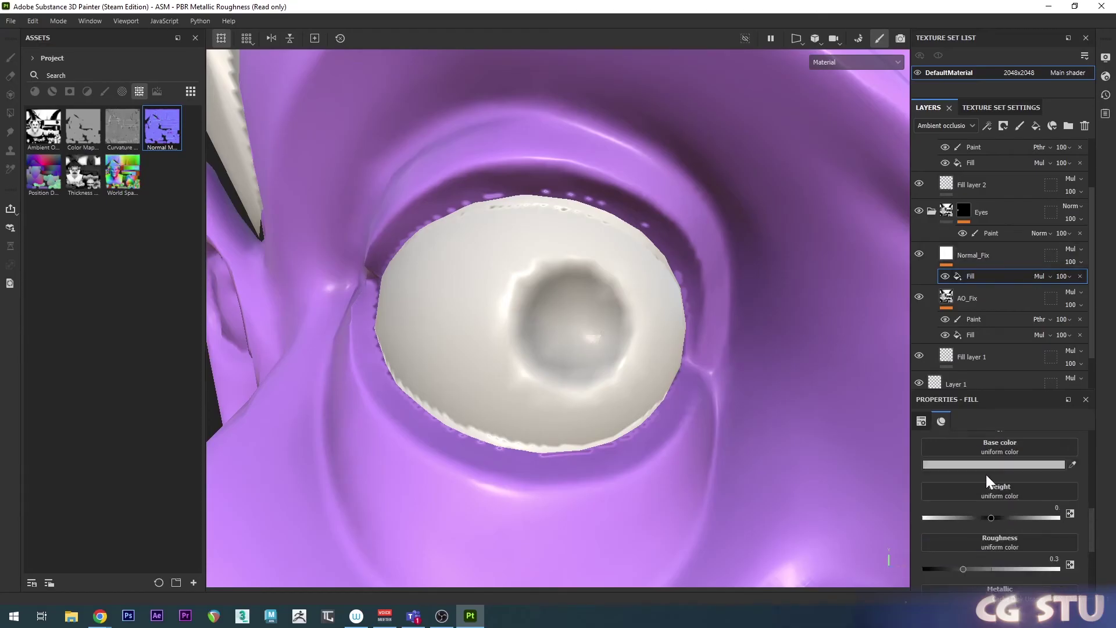
click(995, 490)
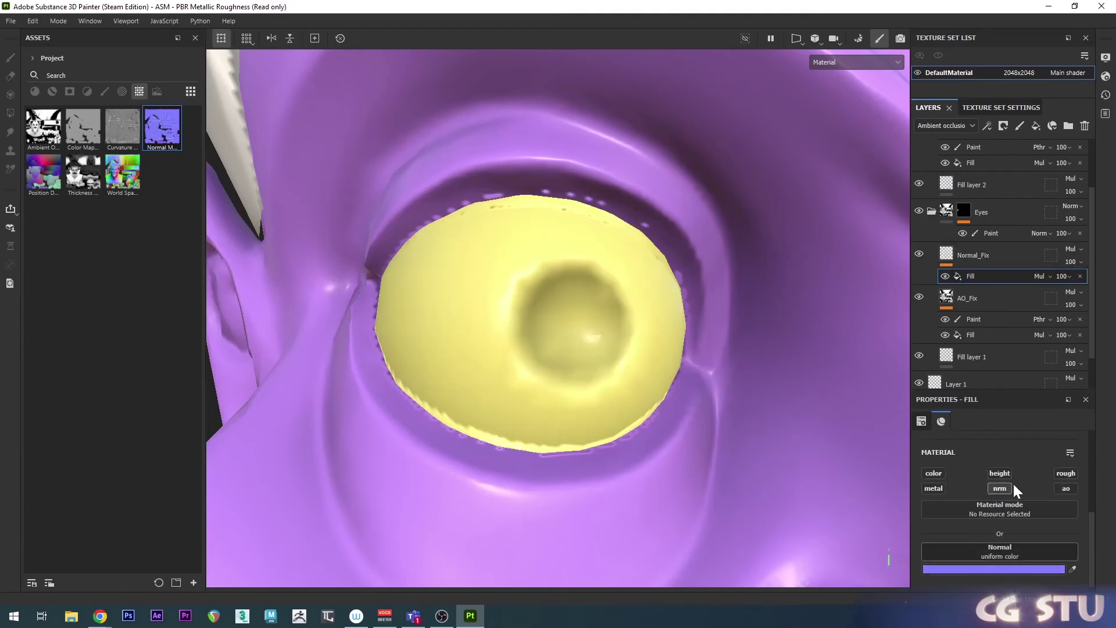
scroll(996, 491, down, 1)
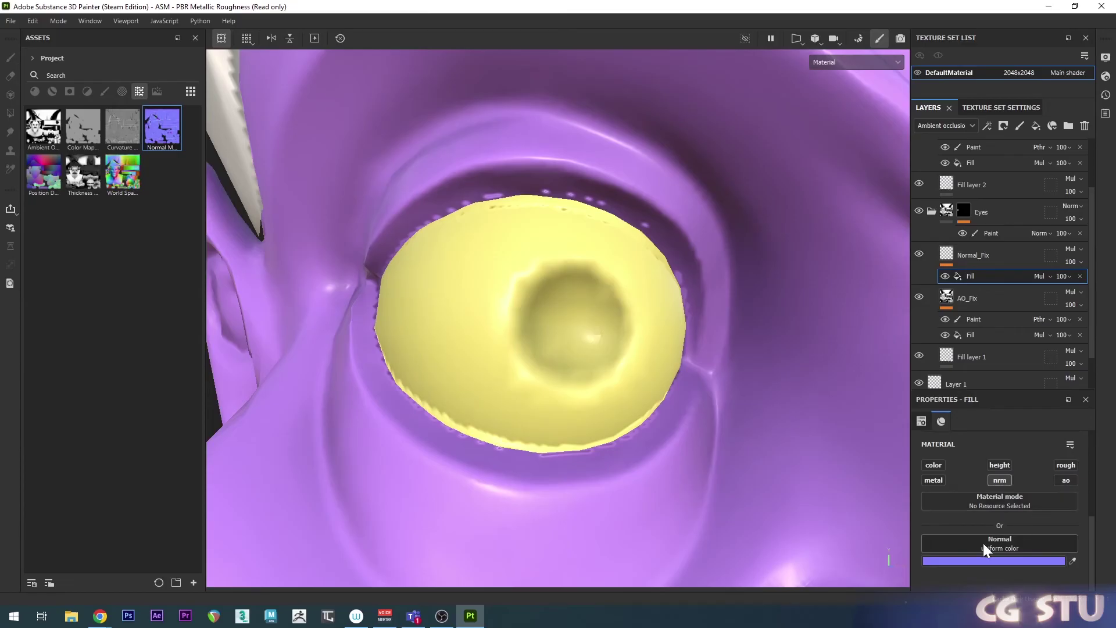
mouse_move(167, 140)
mouse_down()
mouse_move(700, 255)
mouse_move(971, 542)
mouse_up()
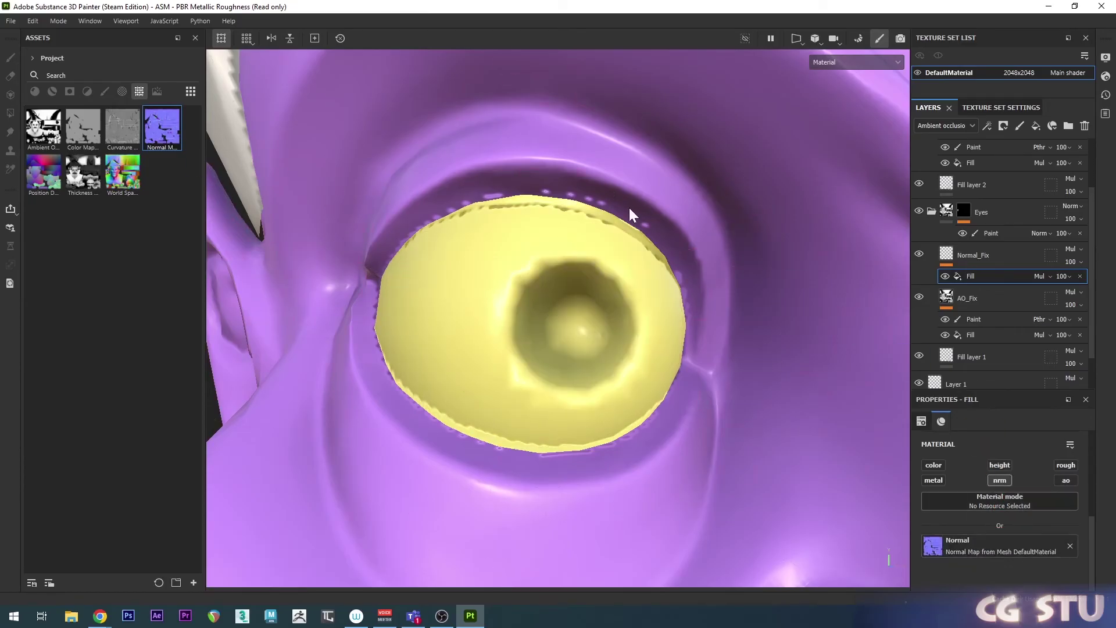
alt+drag(629, 207, 600, 336)
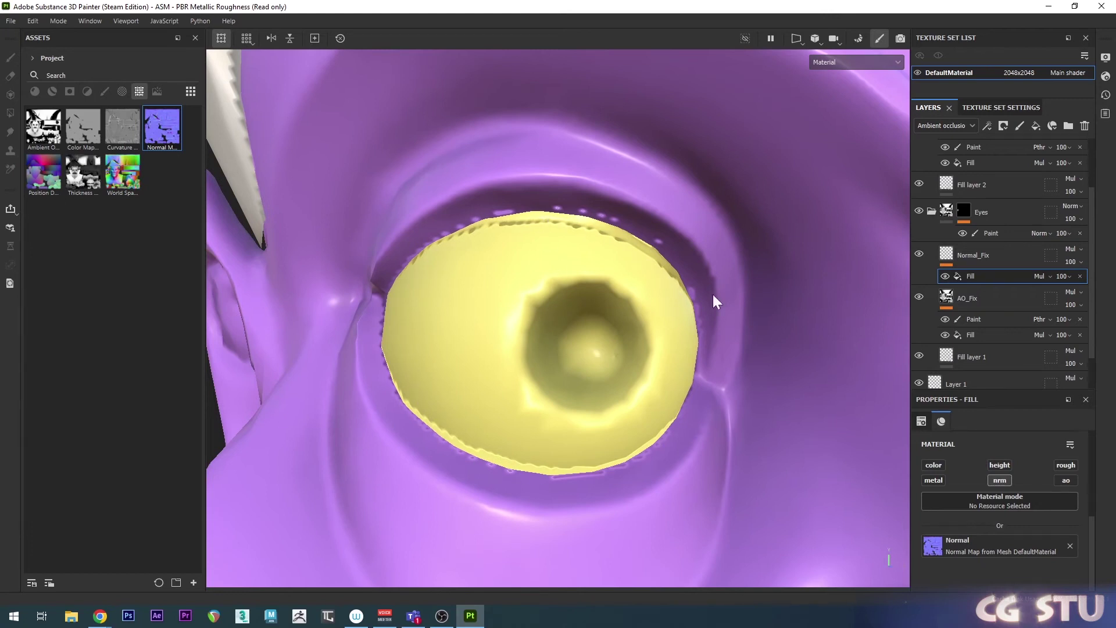
- Show the layer stack's Normal channel blending and set the Eyes folder's blend mode to Normal
click(967, 126)
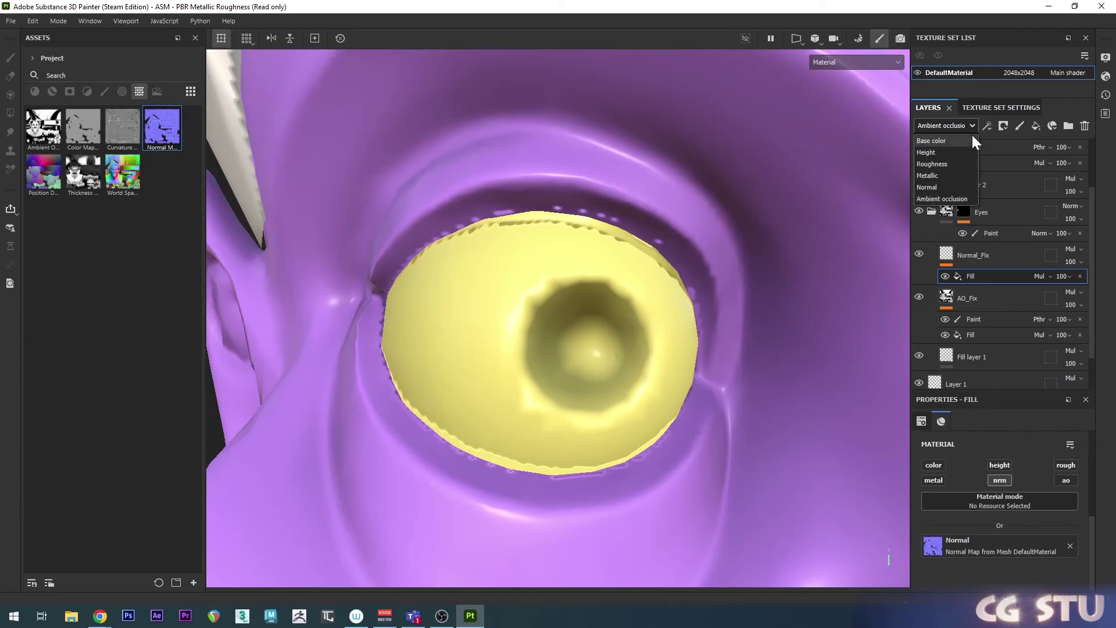
click(939, 187)
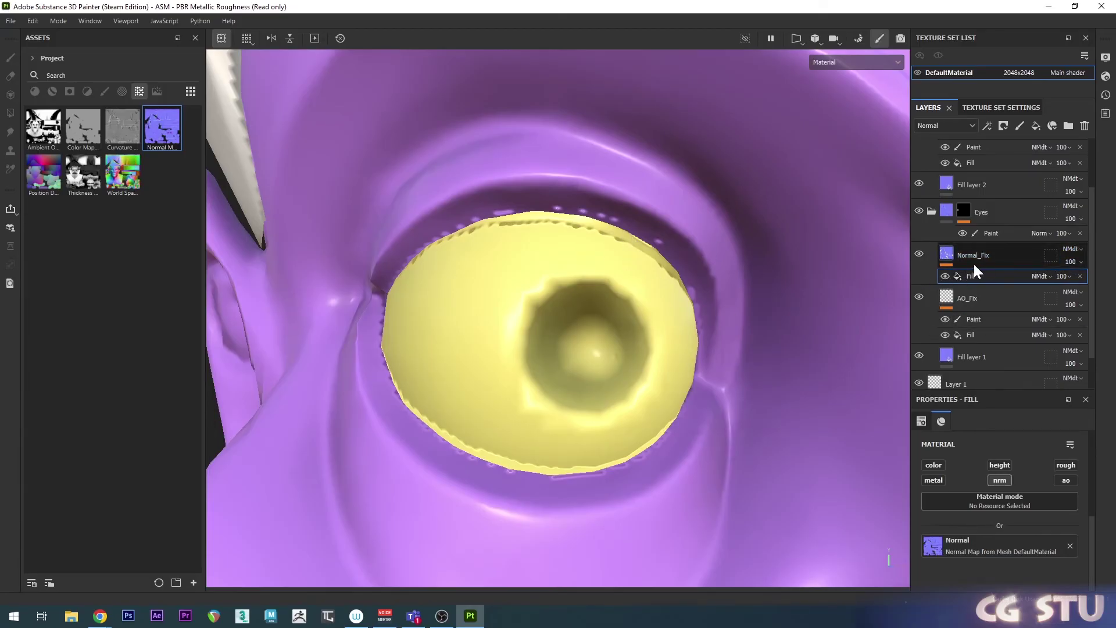
scroll(985, 328, up, 2)
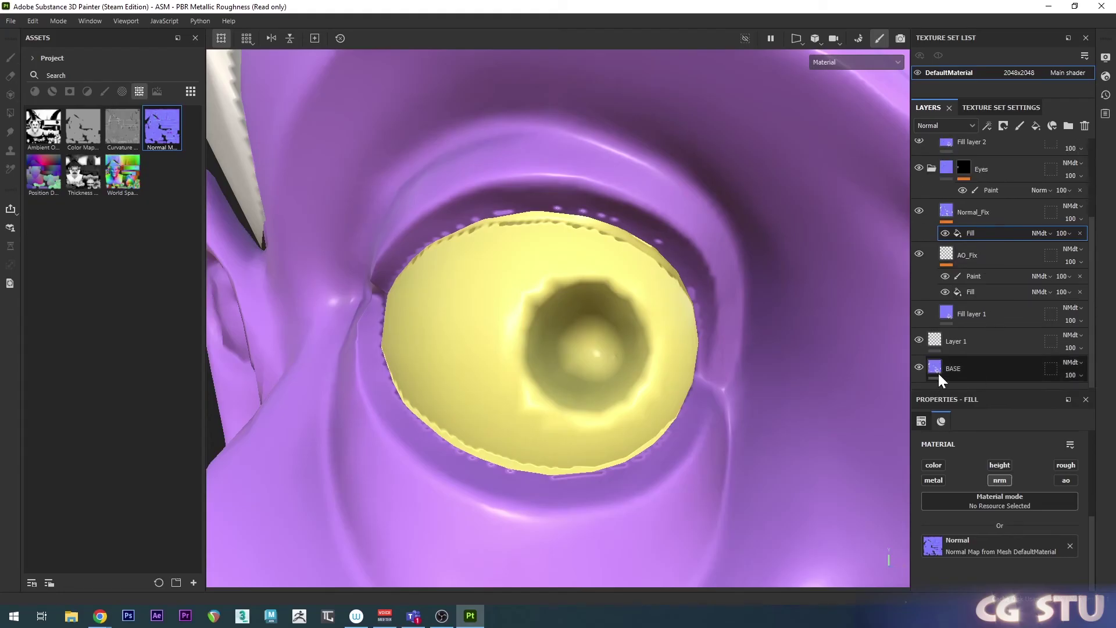
scroll(991, 262, down, 3)
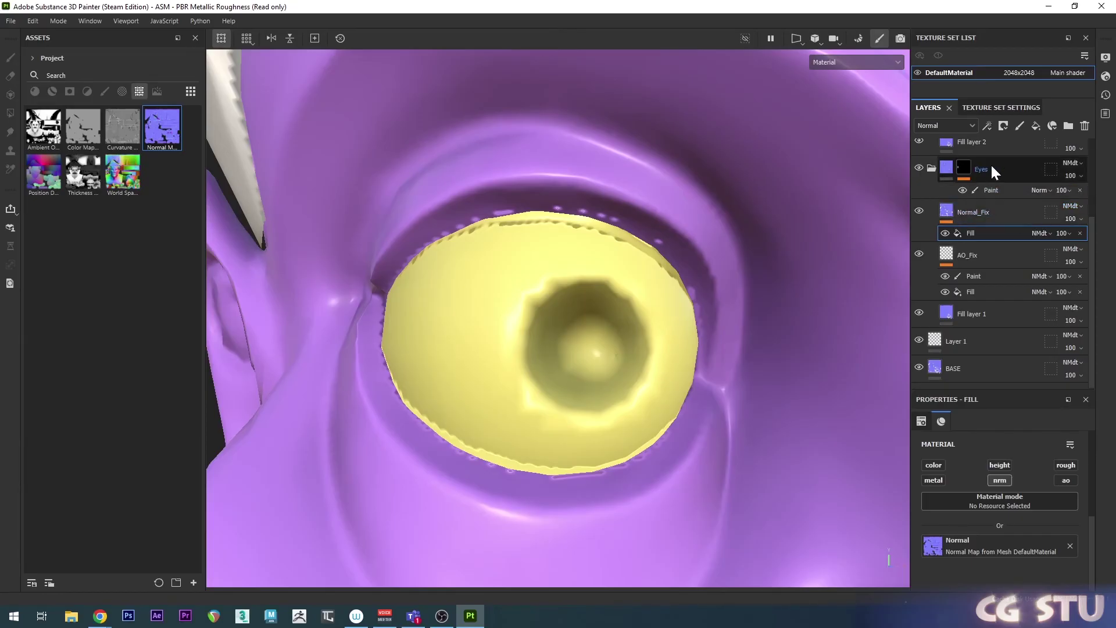
click(1080, 164)
click(1062, 176)
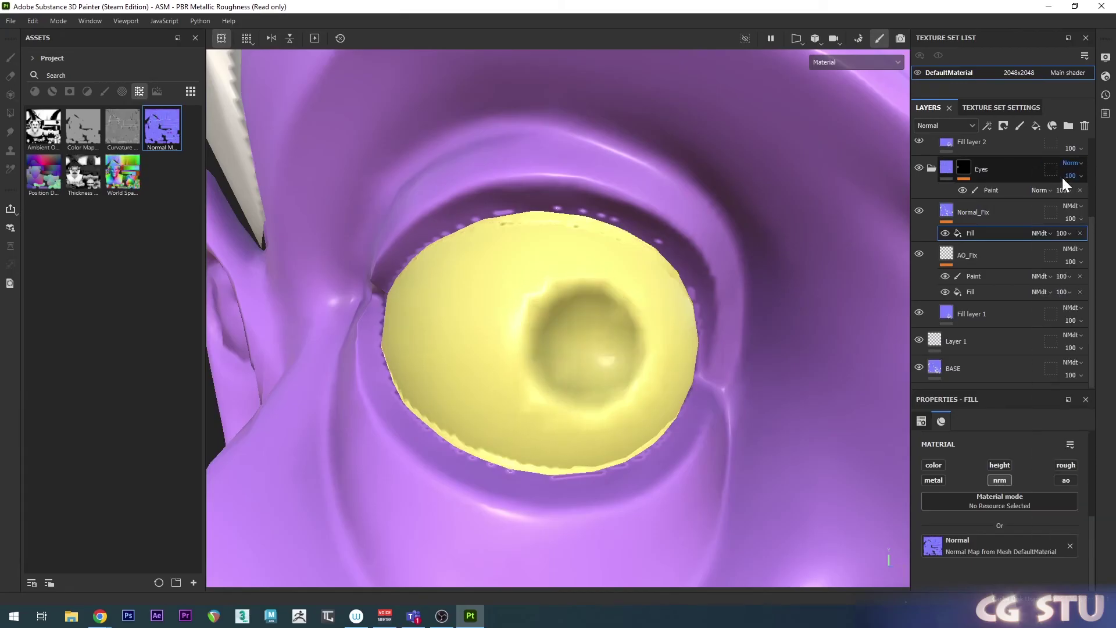
alt+drag(665, 363, 528, 219)
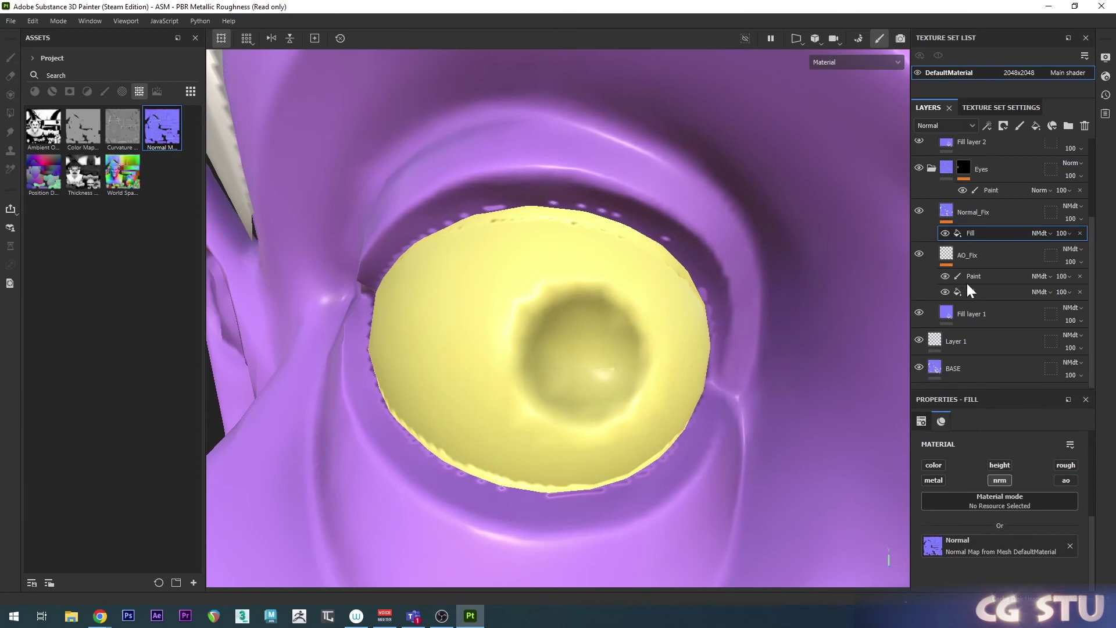
- Add a paint effect above the Normal_Fix layer's fill and set its normal blend mode to Passthrough
right_click(973, 212)
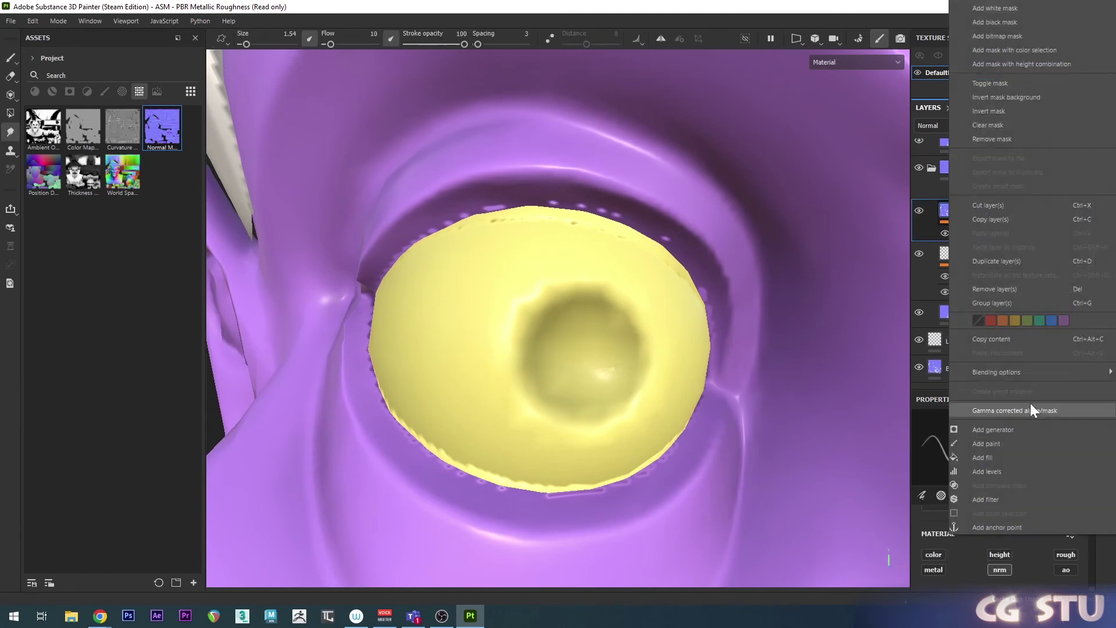
click(990, 443)
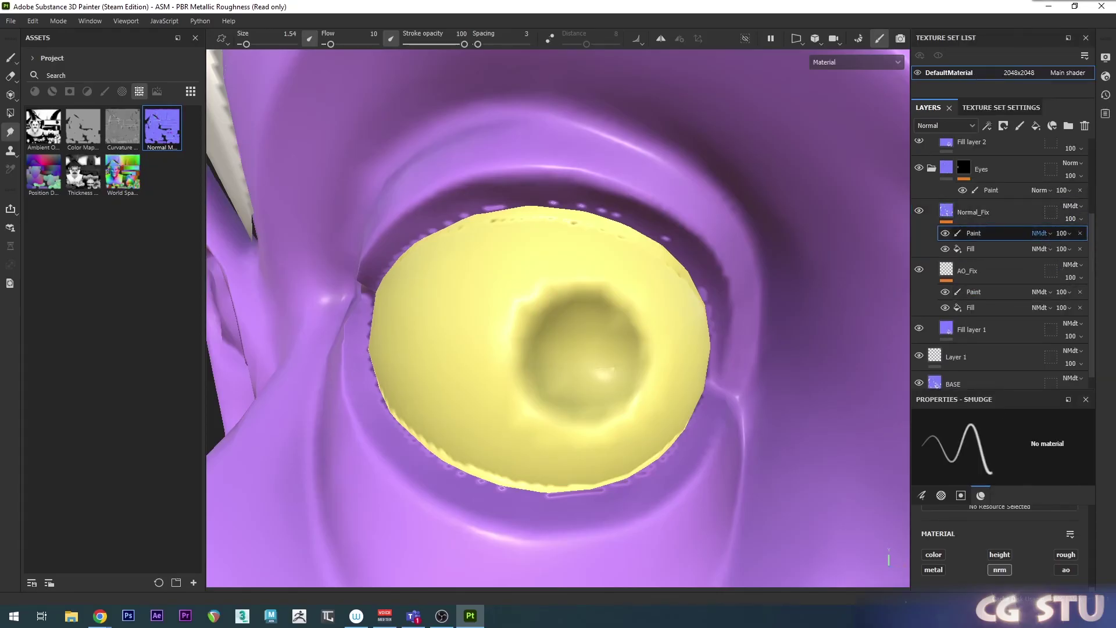
click(1040, 233)
click(1041, 228)
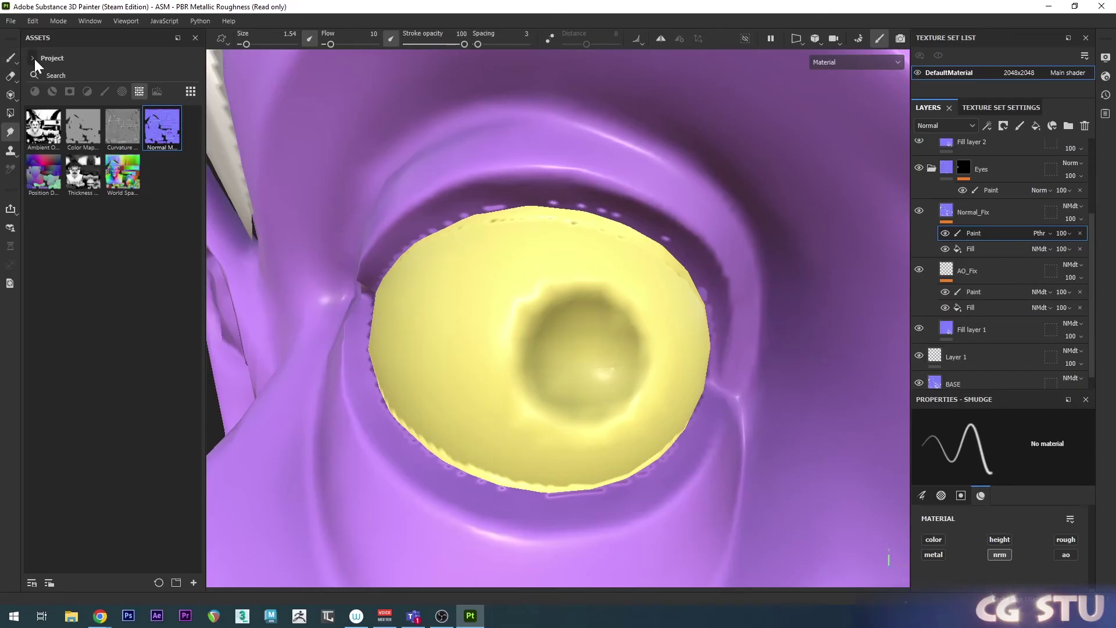
- Show the brushes from all libraries and switch to the Paint tool with the Basic Soft brush at size 1.35
click(33, 57)
click(47, 69)
click(10, 59)
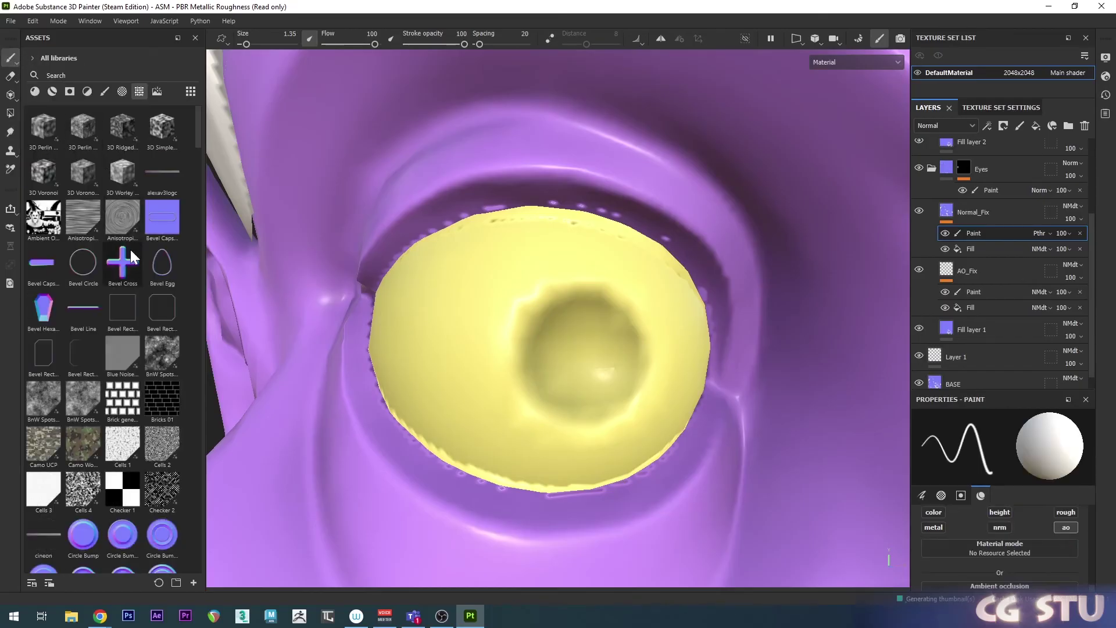
click(104, 92)
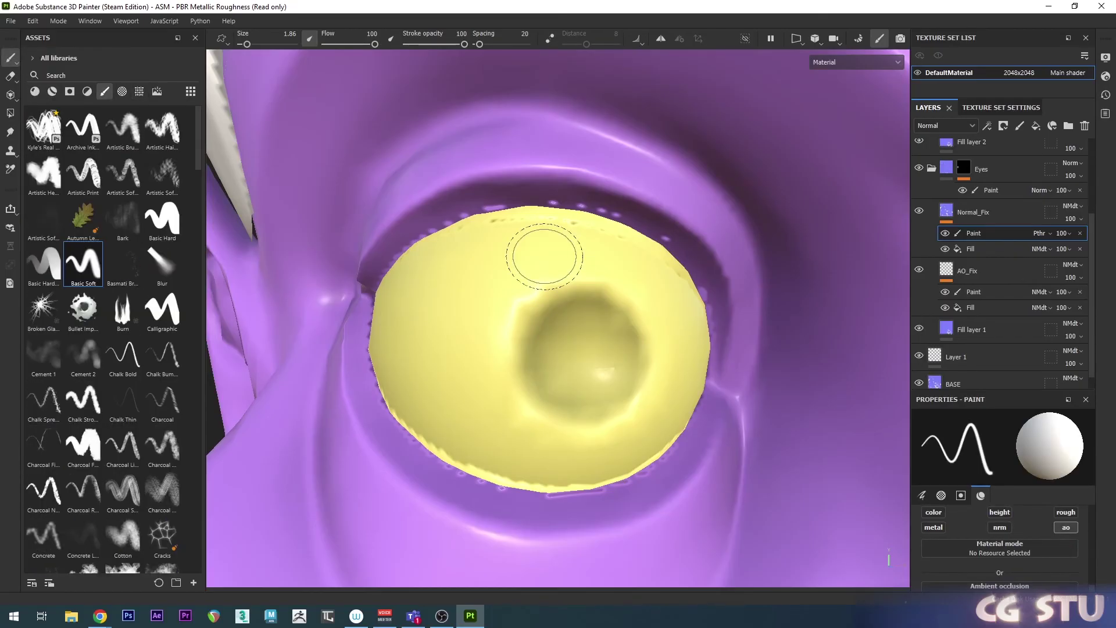
key([)
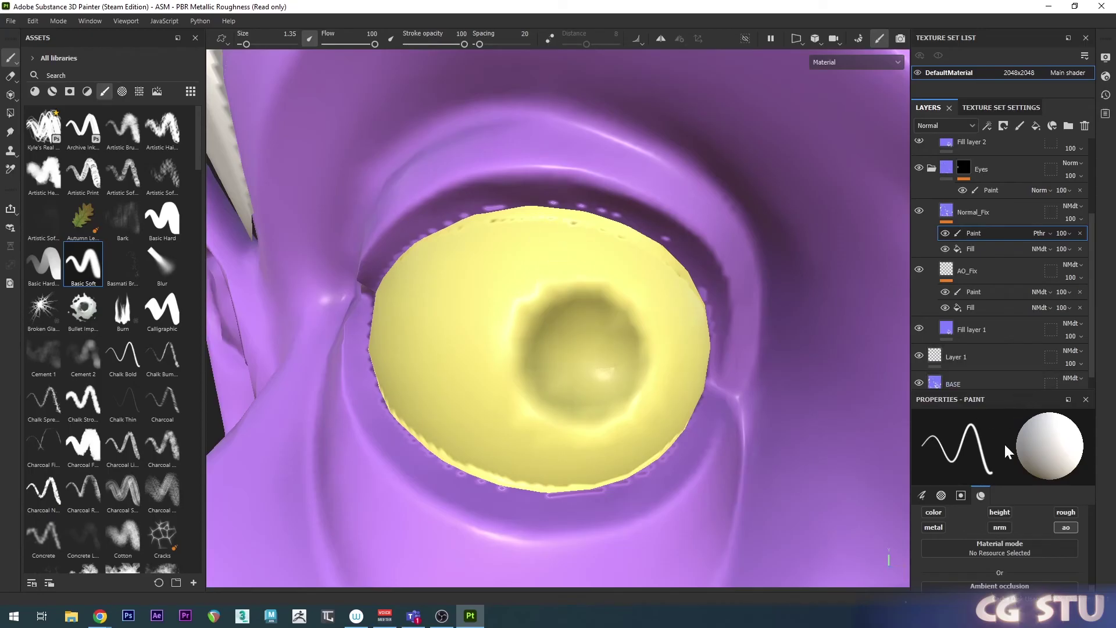
scroll(1018, 536, down, 1)
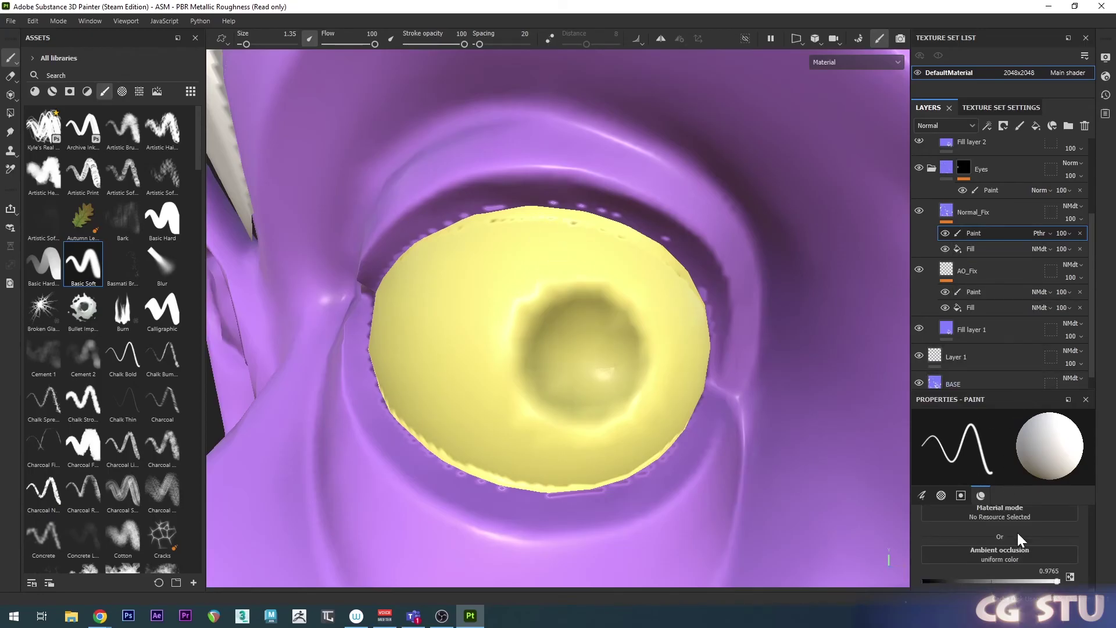
scroll(1037, 540, up, 1)
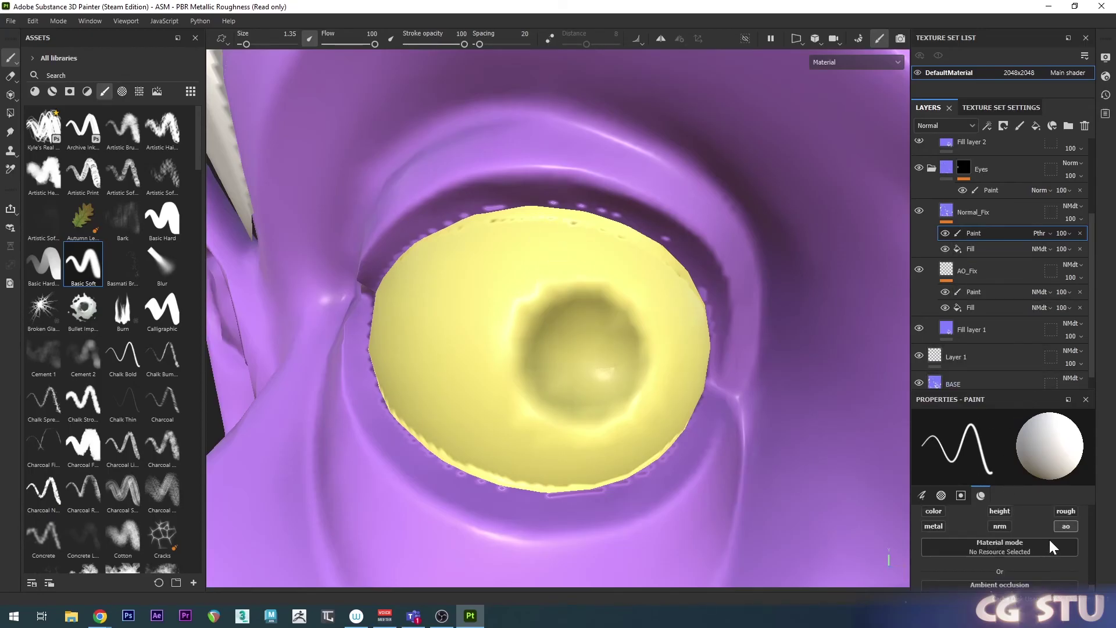
- Enable only the normal channel for the brush and switch the viewport to the Normal+Height+Mesh display
click(999, 526)
scroll(990, 527, down, 1)
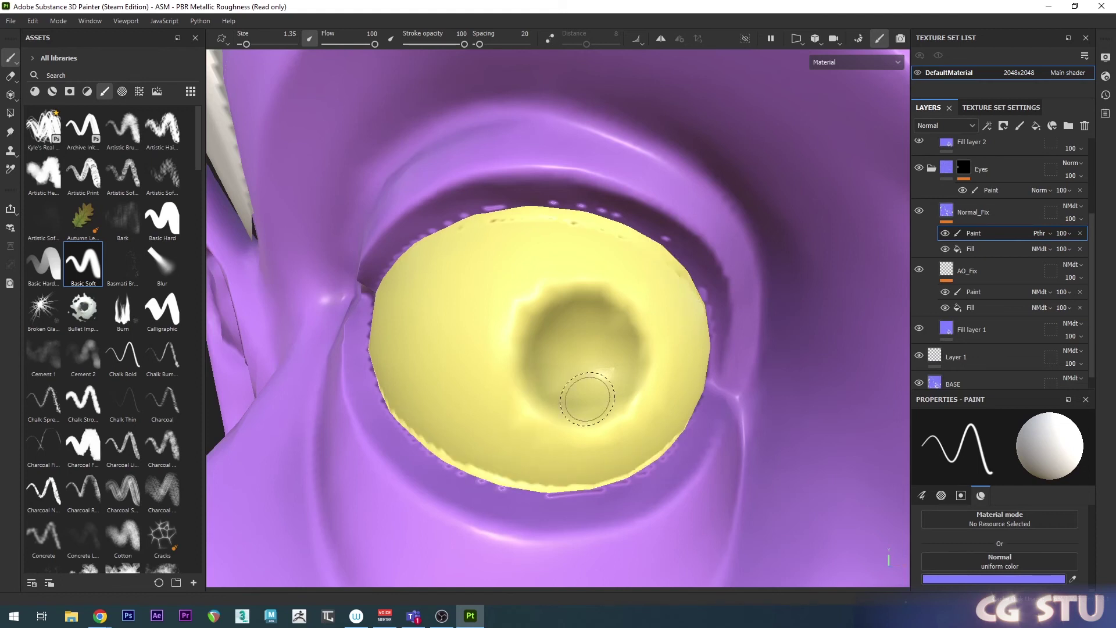
click(842, 63)
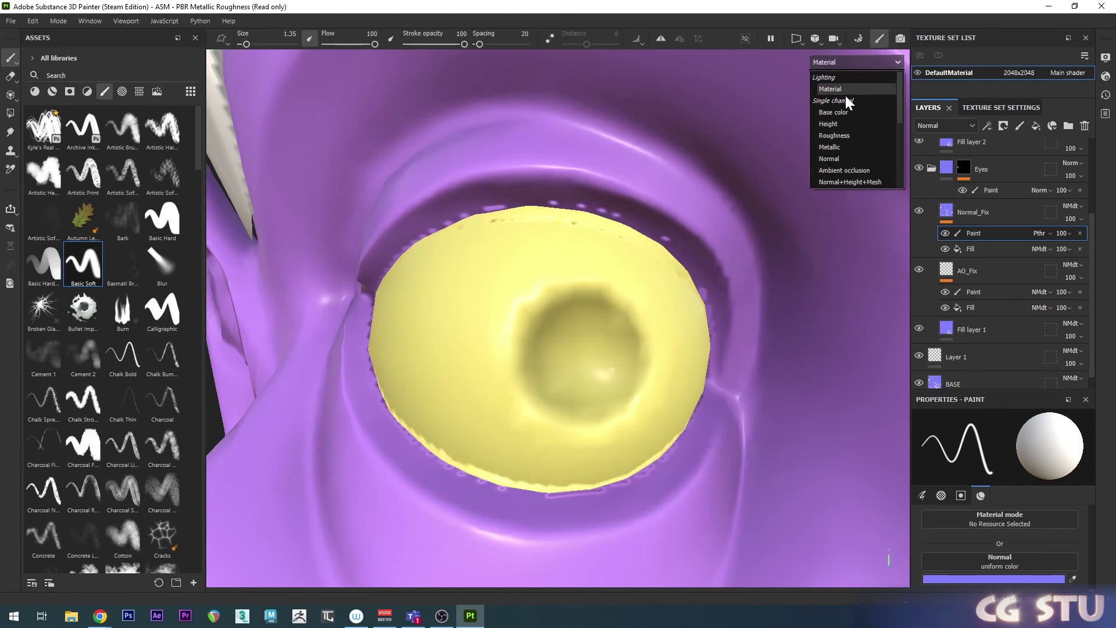
click(850, 182)
scroll(505, 323, up, 2)
alt+drag(506, 324, 530, 324)
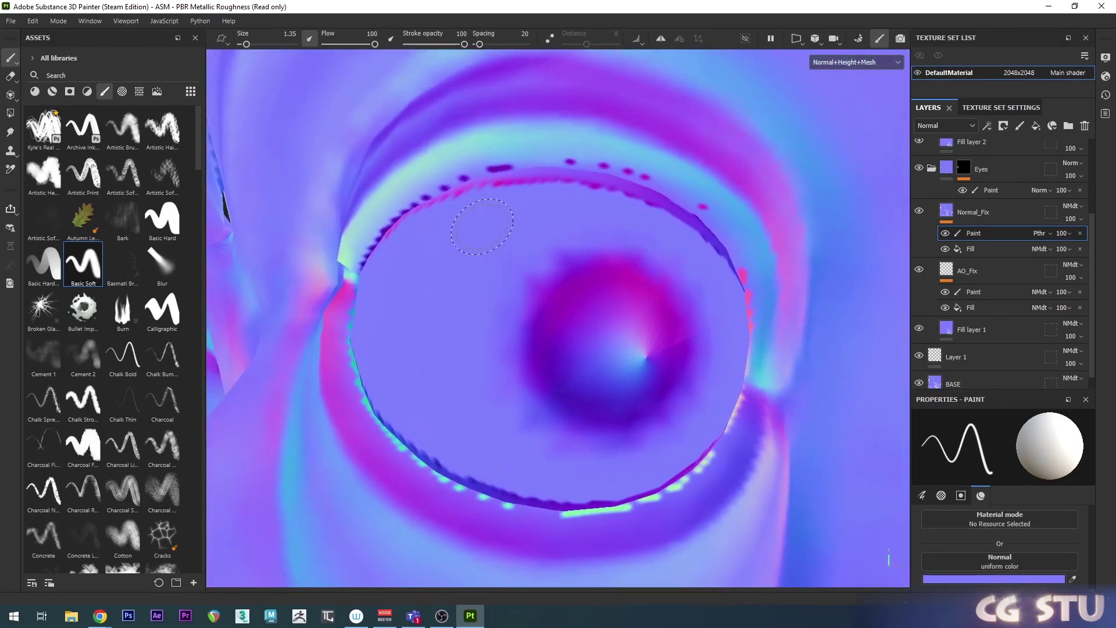
- Paint the flat normal colour around the eyeball's outer rim to cover the baked normal artifacts
mouse_move(494, 193)
mouse_down()
mouse_move(555, 174)
mouse_move(405, 219)
mouse_up()
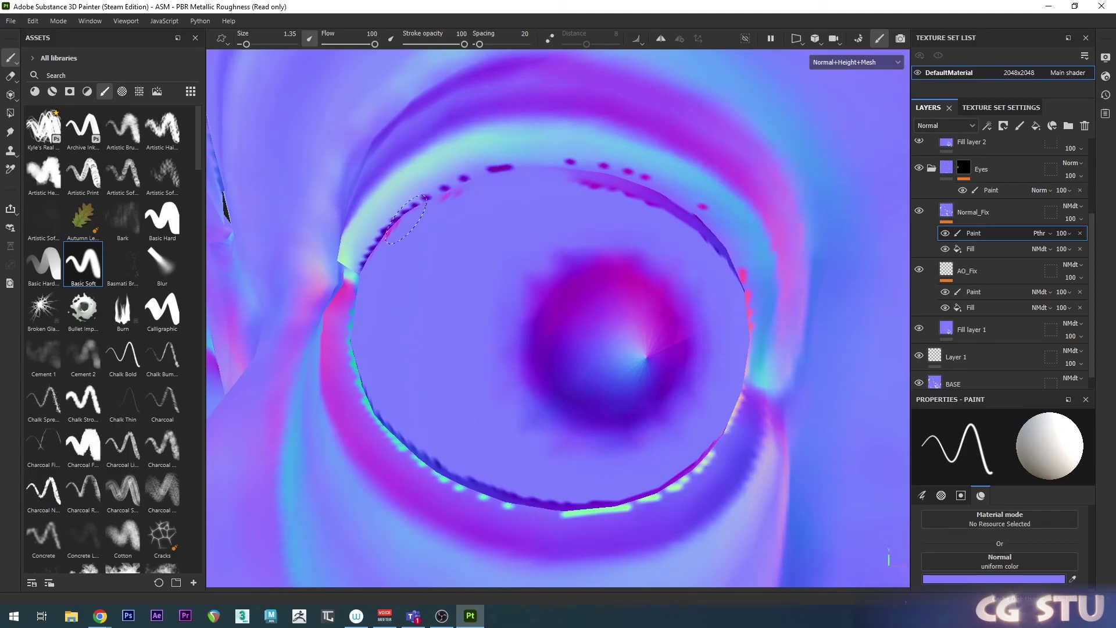
mouse_move(504, 182)
mouse_down()
mouse_move(654, 201)
mouse_move(702, 242)
mouse_move(601, 262)
mouse_up()
mouse_move(747, 234)
mouse_down()
mouse_move(809, 333)
mouse_move(818, 396)
mouse_move(743, 472)
mouse_move(680, 490)
mouse_up()
alt+drag(625, 465, 668, 470)
drag(698, 490, 559, 497)
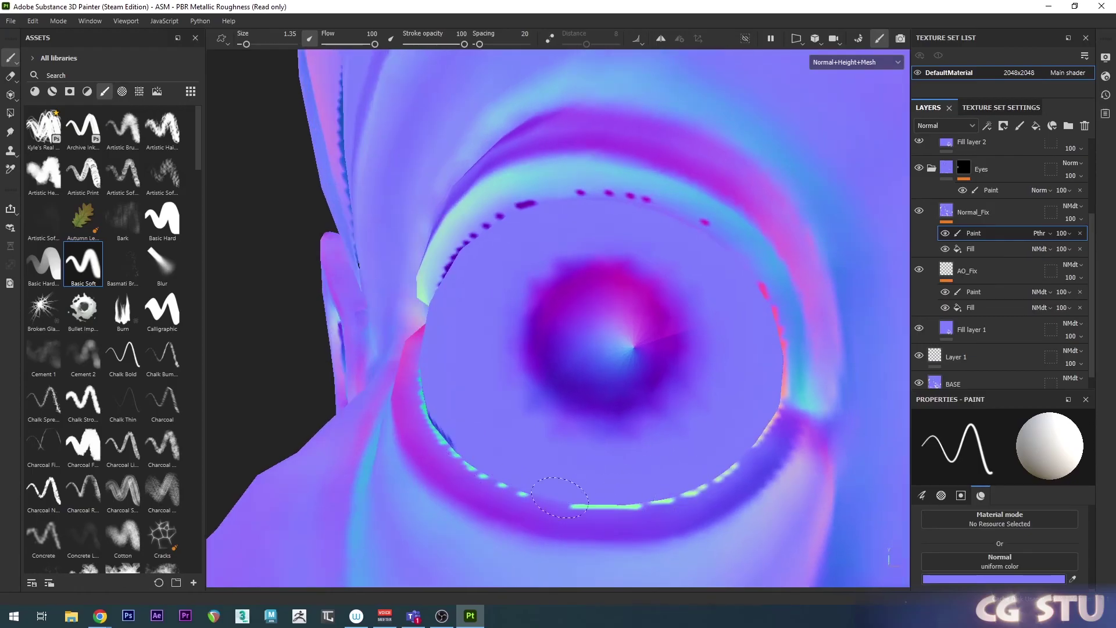
alt+drag(443, 427, 433, 420)
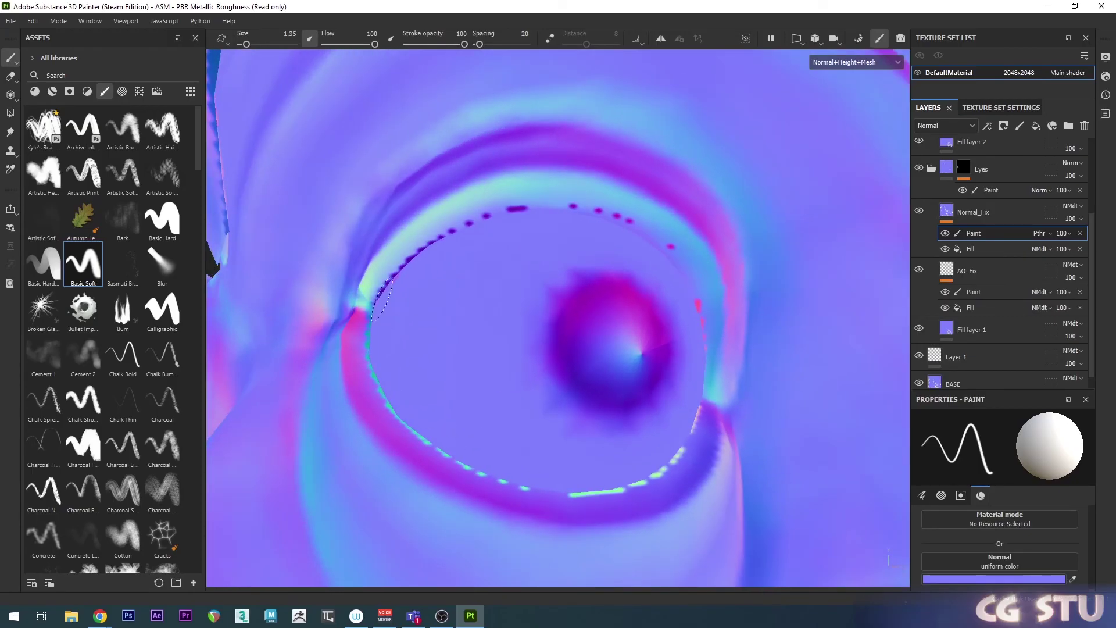
- Examine the eyeball's rim from different angles in the normal display and in the Material display
alt+drag(610, 235, 548, 292)
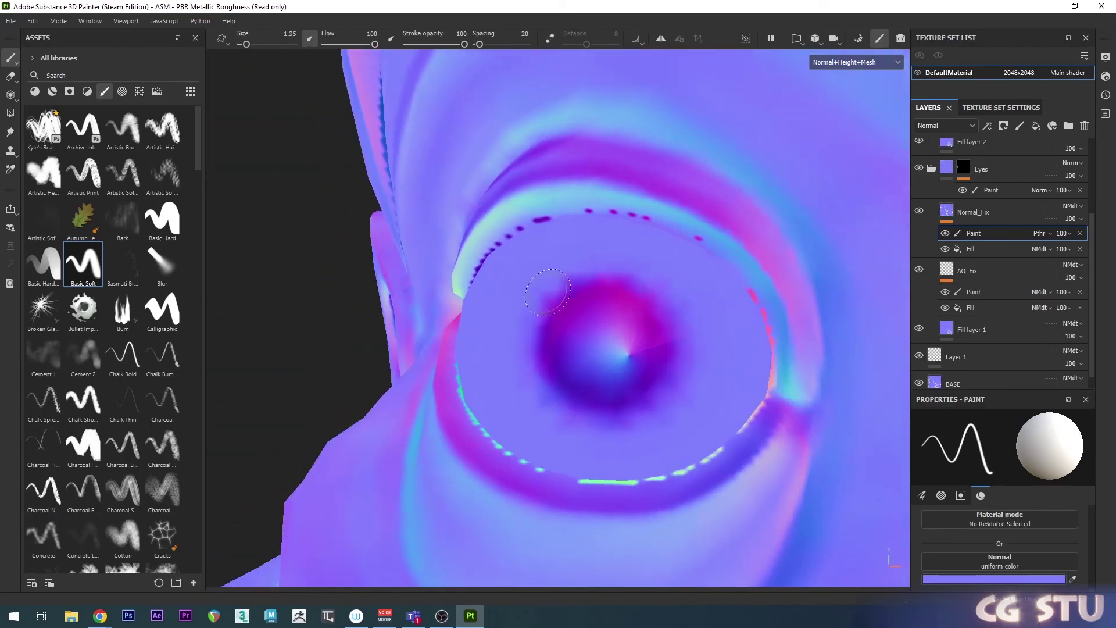
alt+drag(740, 279, 654, 295)
key(m)
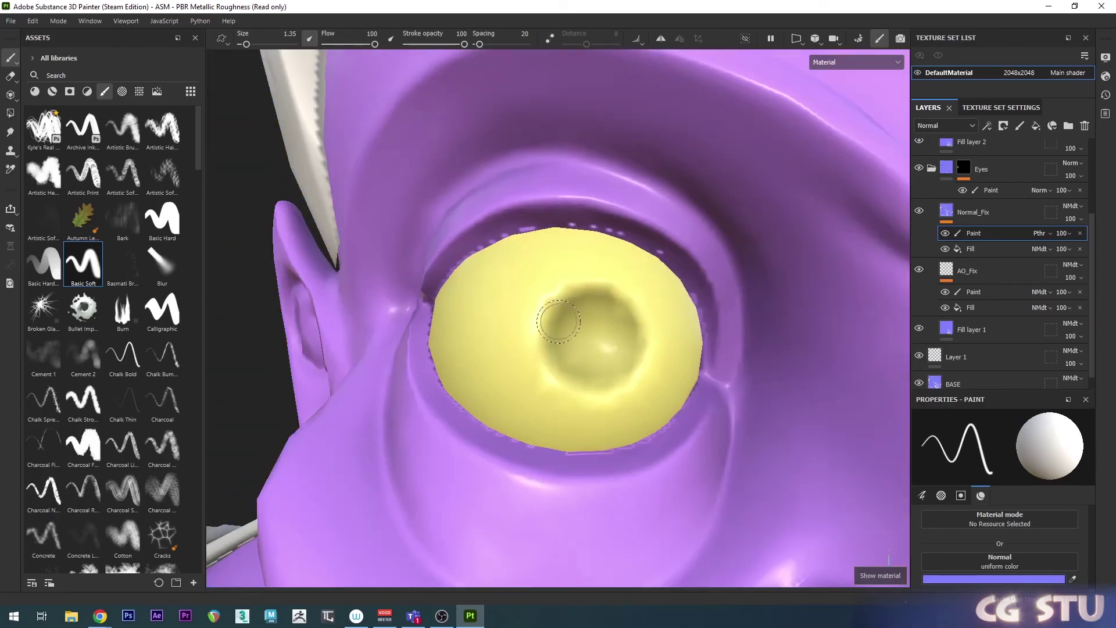
scroll(595, 349, up, 1)
mouse_move(610, 338)
alt+mouse_down()
mouse_move(595, 348)
mouse_move(580, 330)
mouse_move(588, 323)
alt+mouse_up()
scroll(589, 323, up, 1)
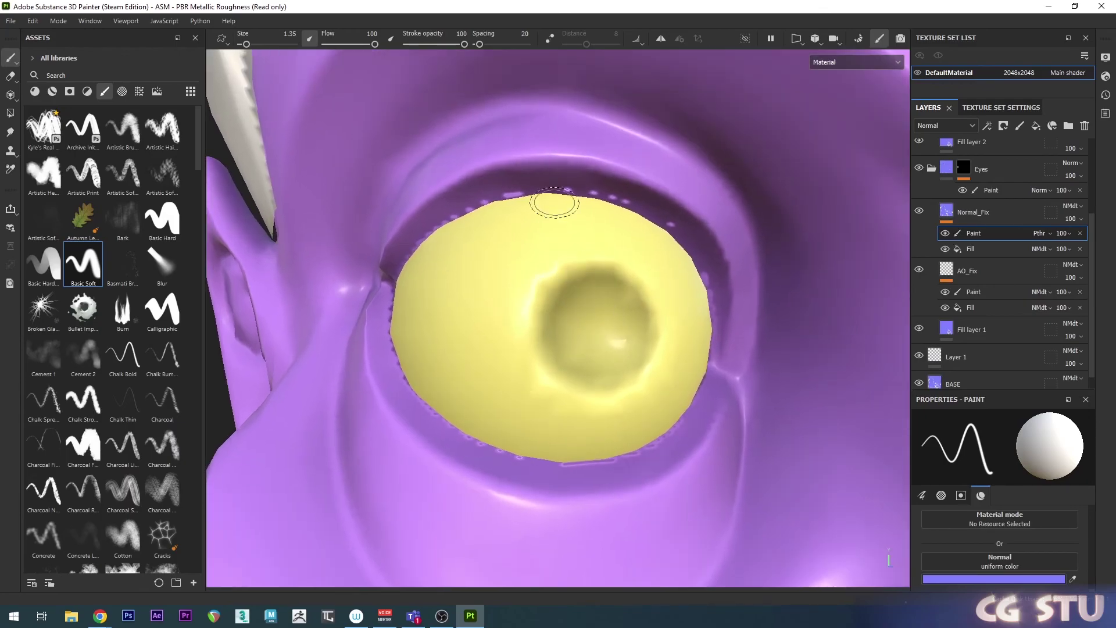
- Add a paint layer named Norm_Fix and place it inside the Head folder above AO_Fix
scroll(1016, 199, up, 3)
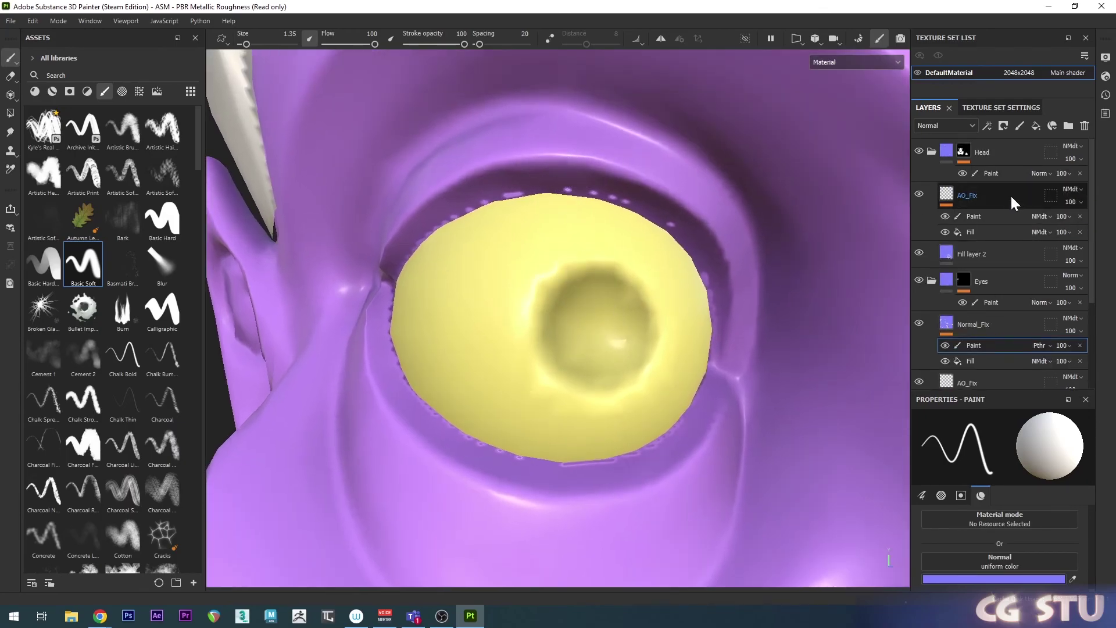
click(998, 152)
click(1019, 126)
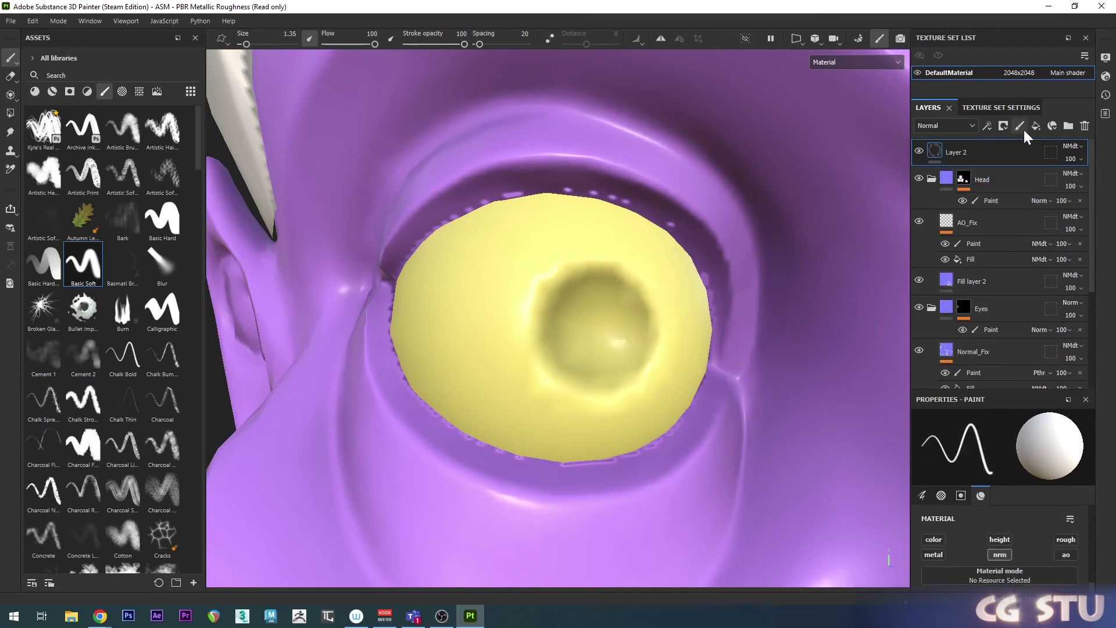
text(Norm_Fix)
key(Return)
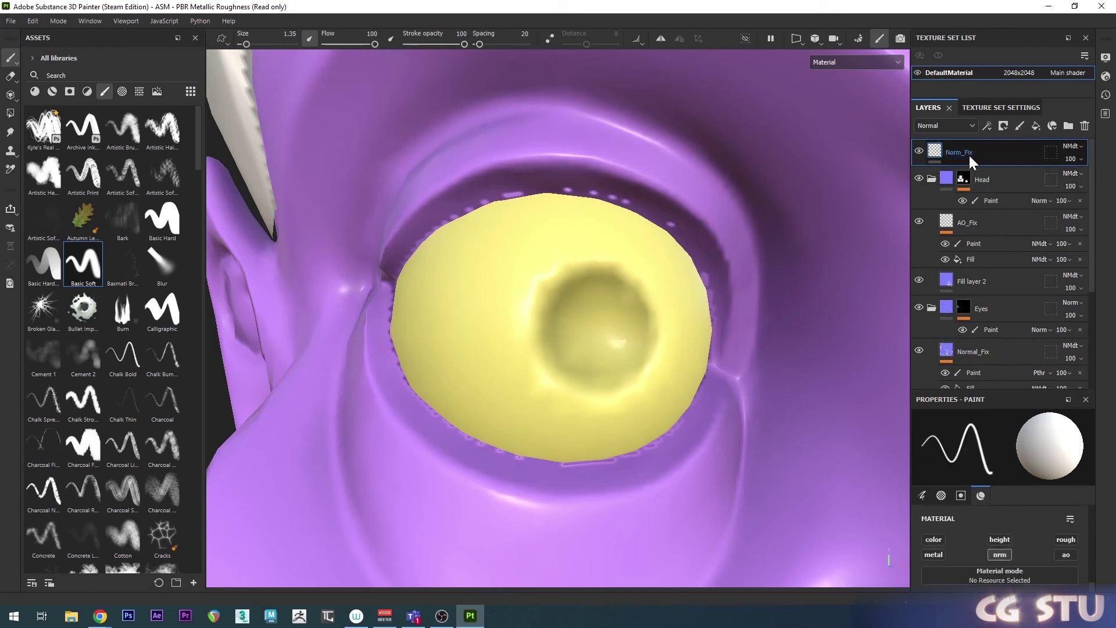
drag(961, 152, 1010, 188)
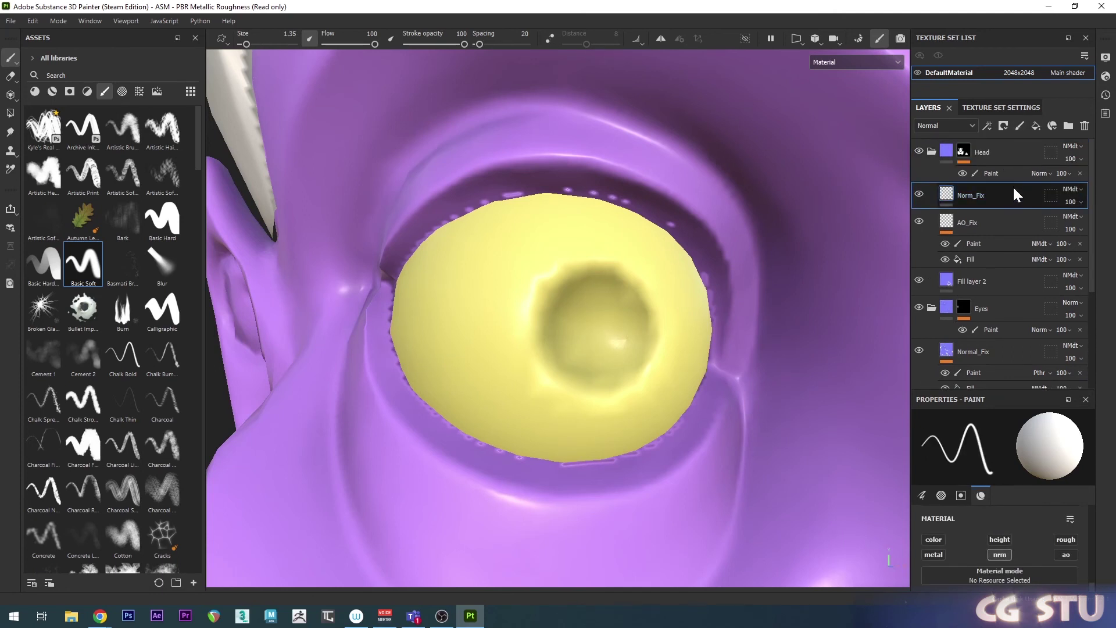
- Add a fill effect to Norm_Fix using only the normal channel and assign the baked normal map from the mesh
right_click(1013, 188)
click(1004, 459)
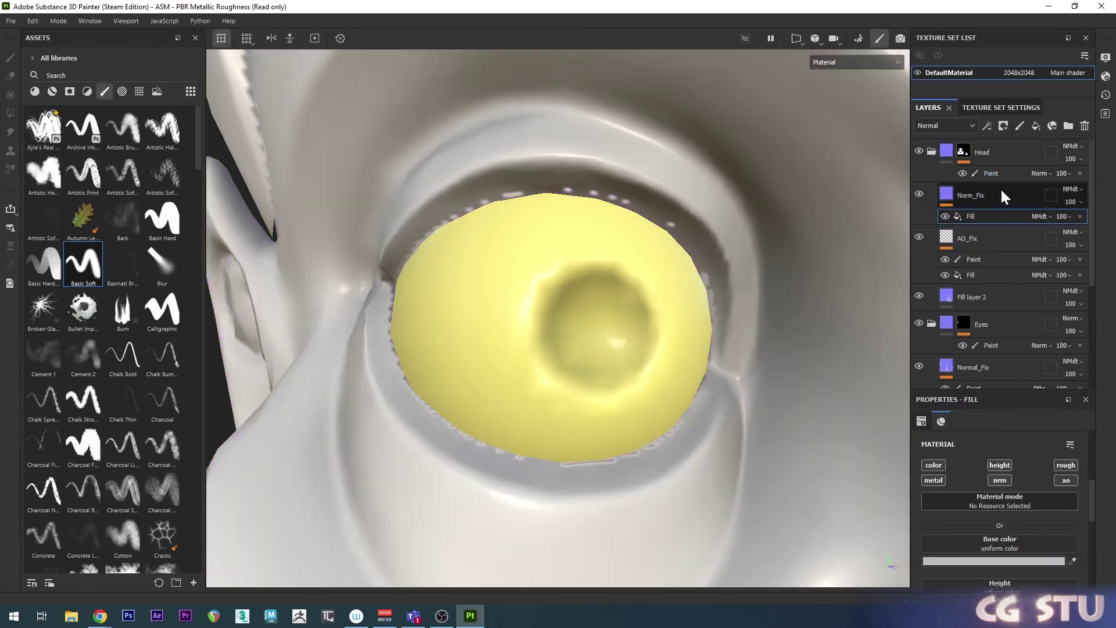
click(999, 480)
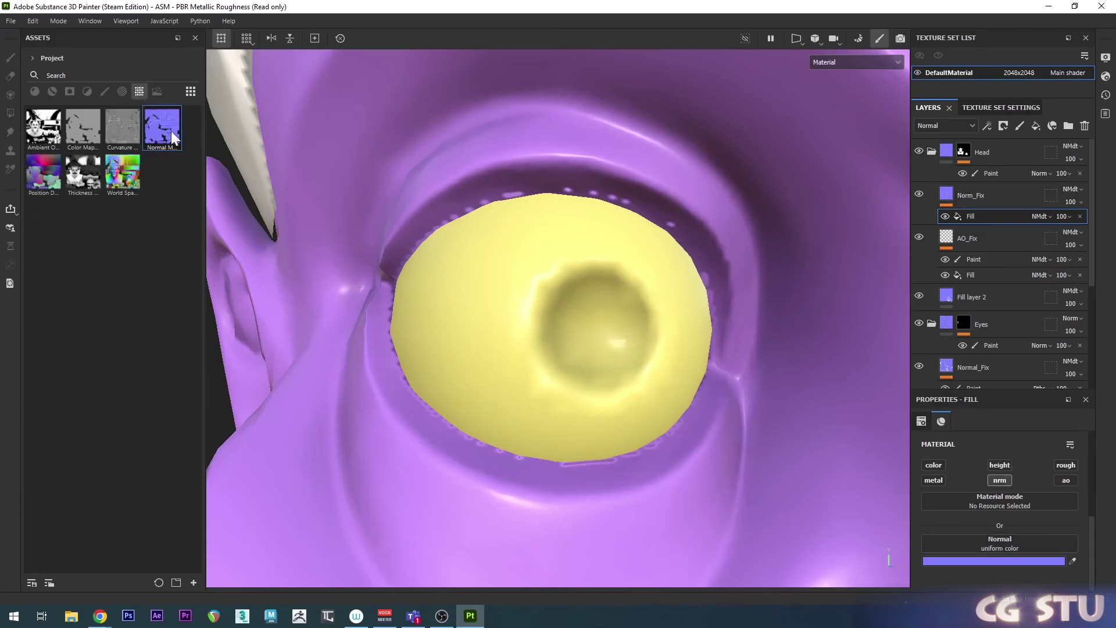
drag(171, 131, 997, 546)
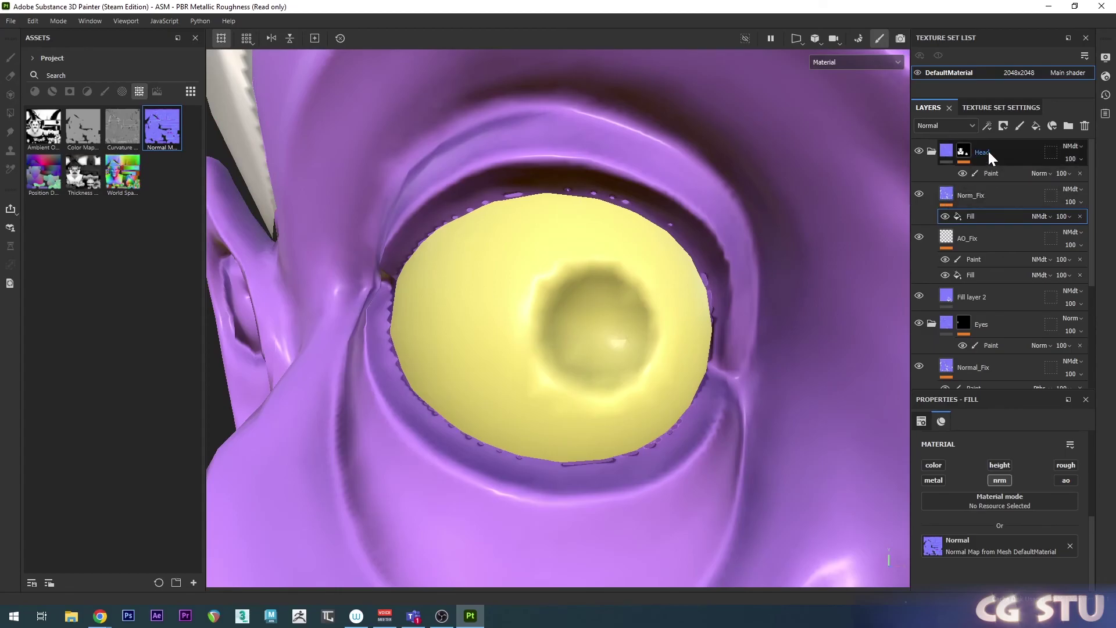
- Set the Head folder's normal blend mode to Normal and add a Passthrough paint effect above the Norm_Fix fill
click(1083, 144)
click(1064, 158)
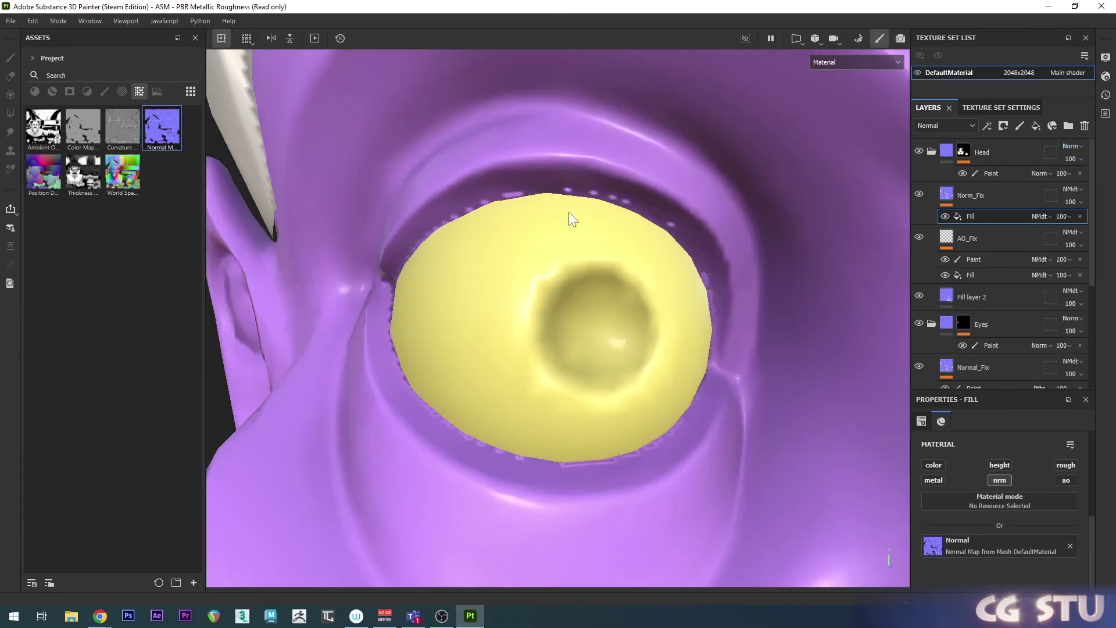
alt+middle_drag(642, 191, 638, 202)
scroll(603, 245, up, 1)
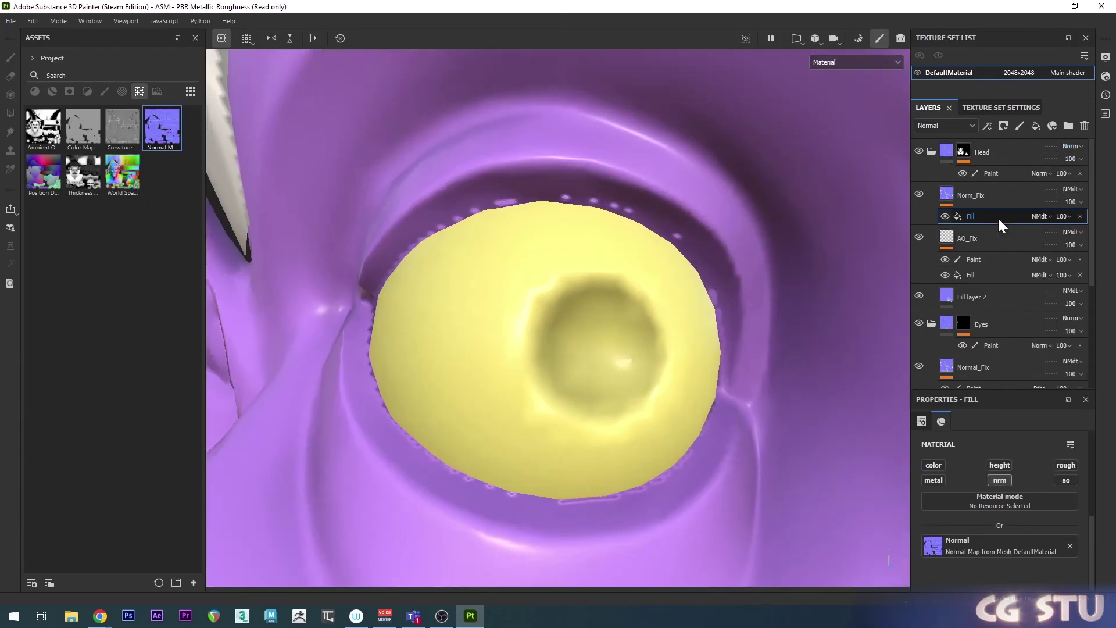
right_click(978, 215)
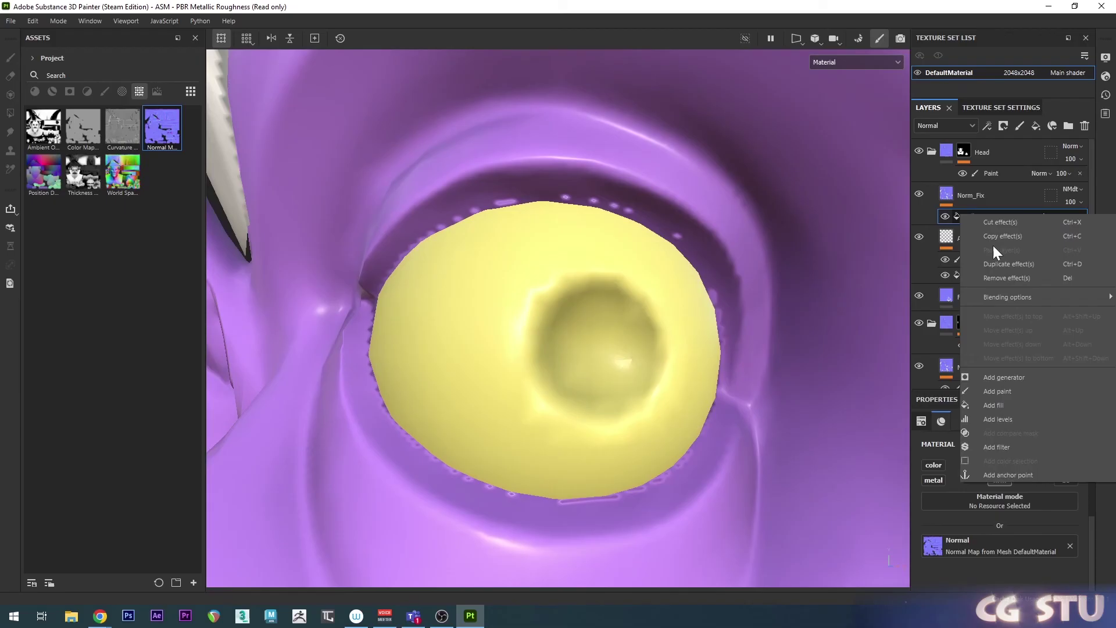
click(1000, 390)
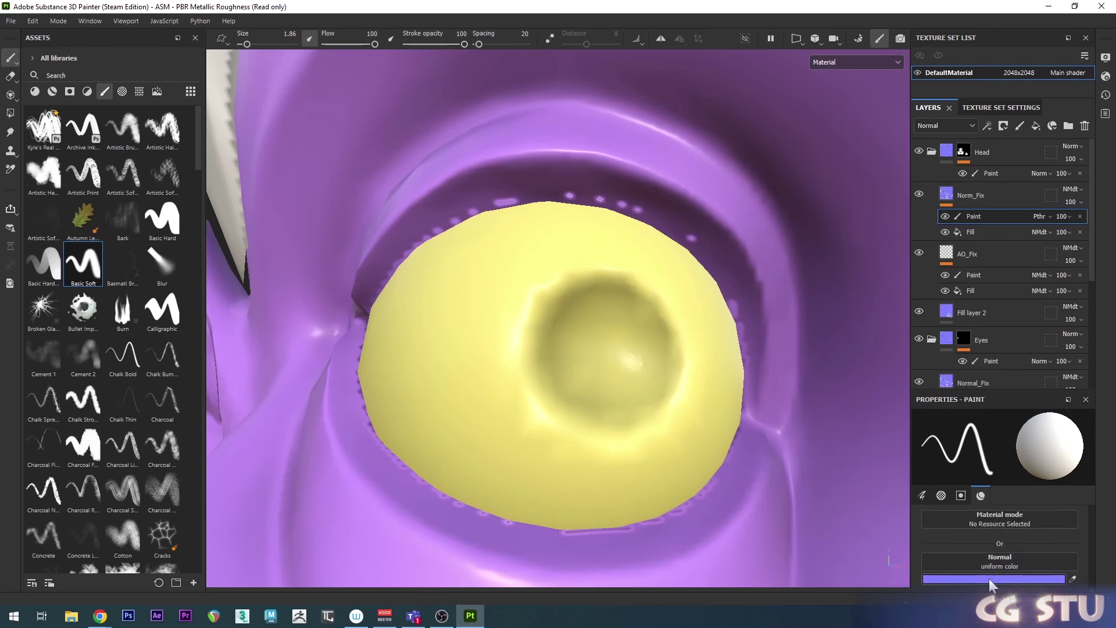
- Try to paint over the lower eyelid's edge artifacts with the flat normal colour at brush size 1.86
alt+drag(554, 335, 584, 326)
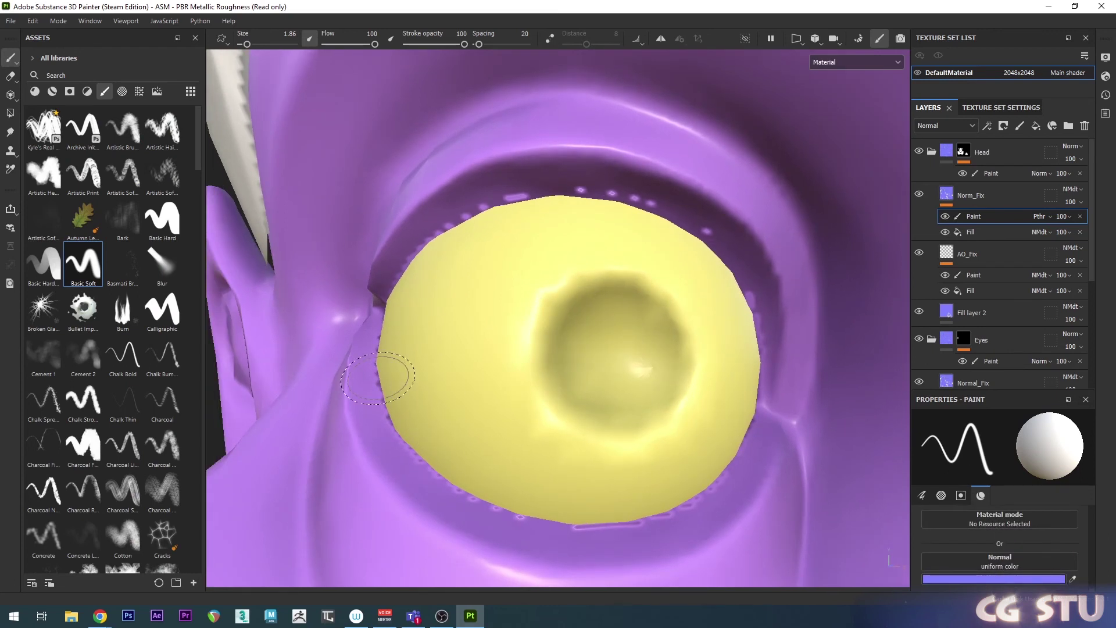
mouse_move(387, 405)
mouse_down()
mouse_move(427, 456)
mouse_move(499, 499)
mouse_move(615, 517)
mouse_move(542, 523)
mouse_move(663, 523)
mouse_move(706, 502)
mouse_move(724, 473)
mouse_move(679, 482)
mouse_move(625, 418)
mouse_move(536, 361)
mouse_move(516, 369)
mouse_up()
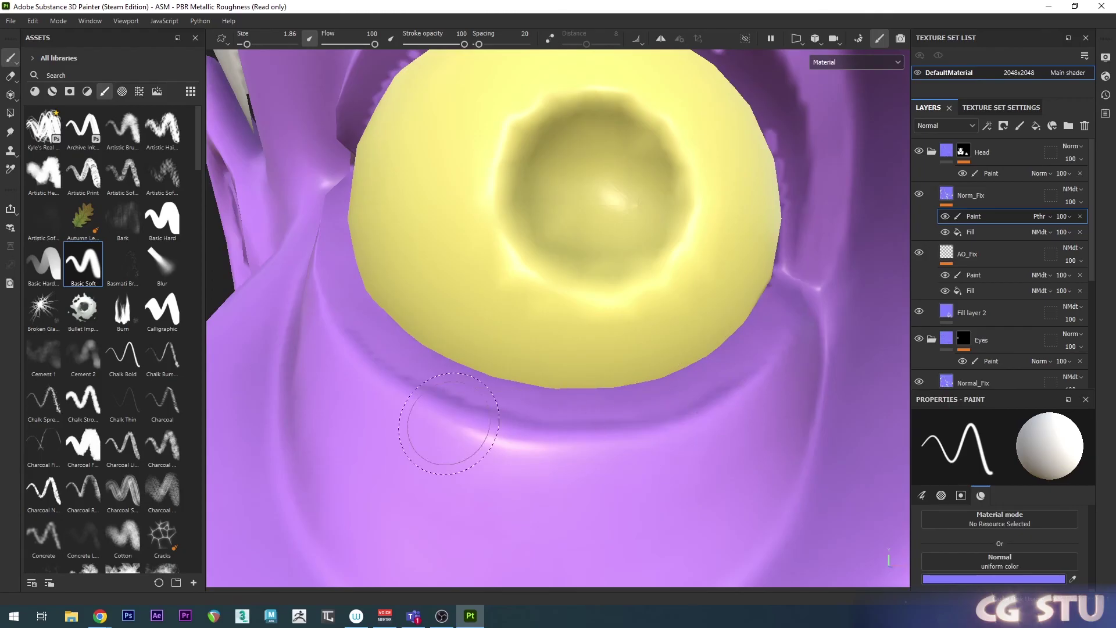
alt+drag(546, 382, 554, 377)
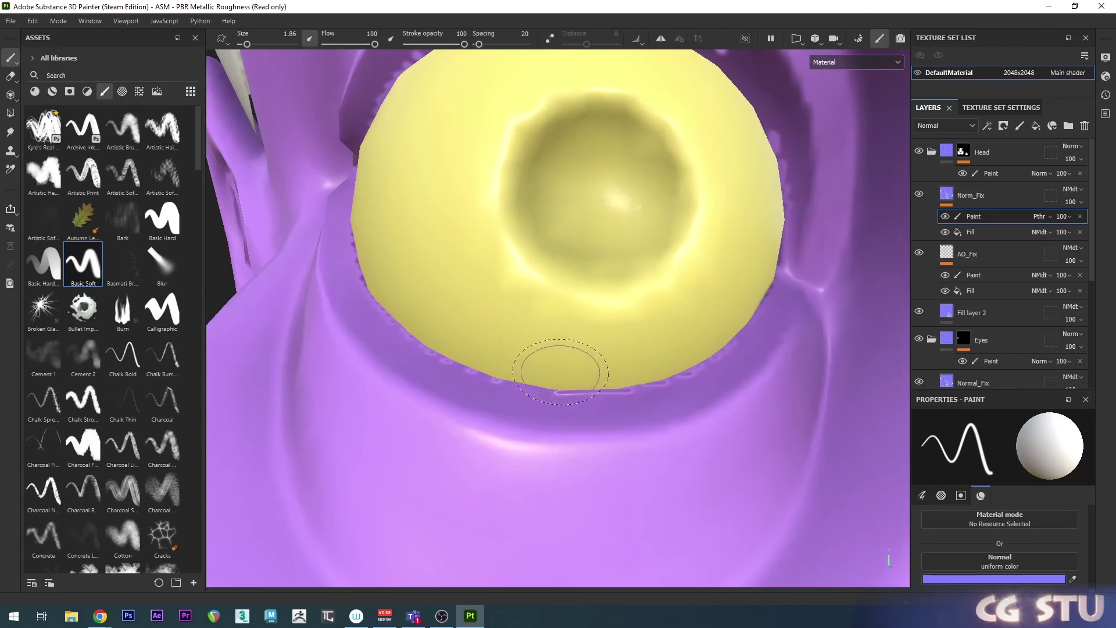
scroll(541, 364, up, 2)
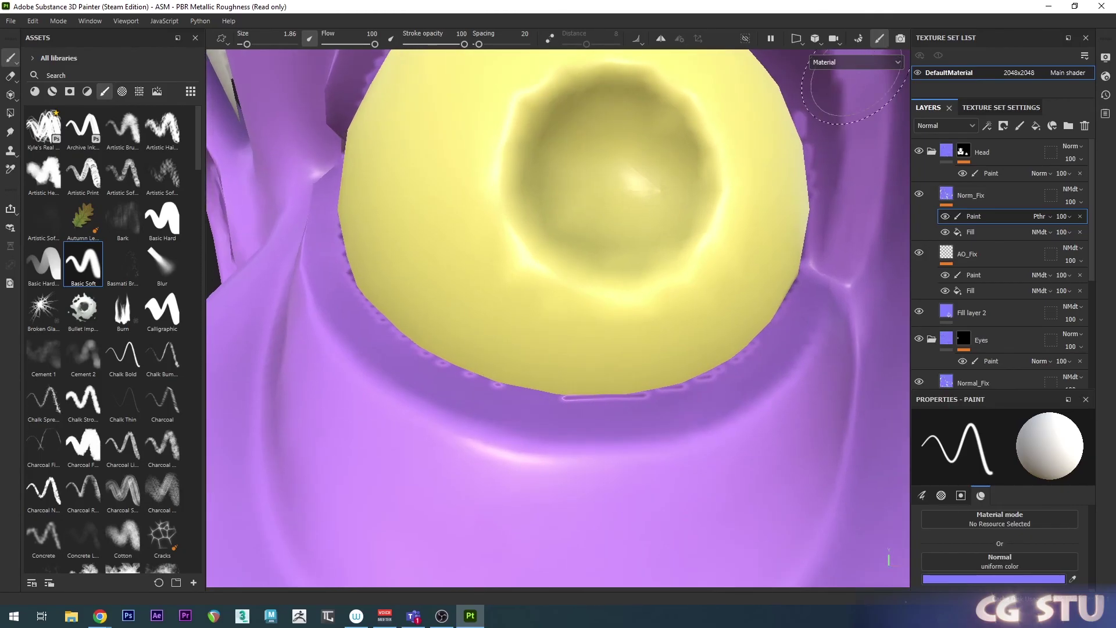
- Switch the viewport to Normal+Height+Mesh and reduce the brush size to 0.58 for the lower eyelid's edge
click(857, 69)
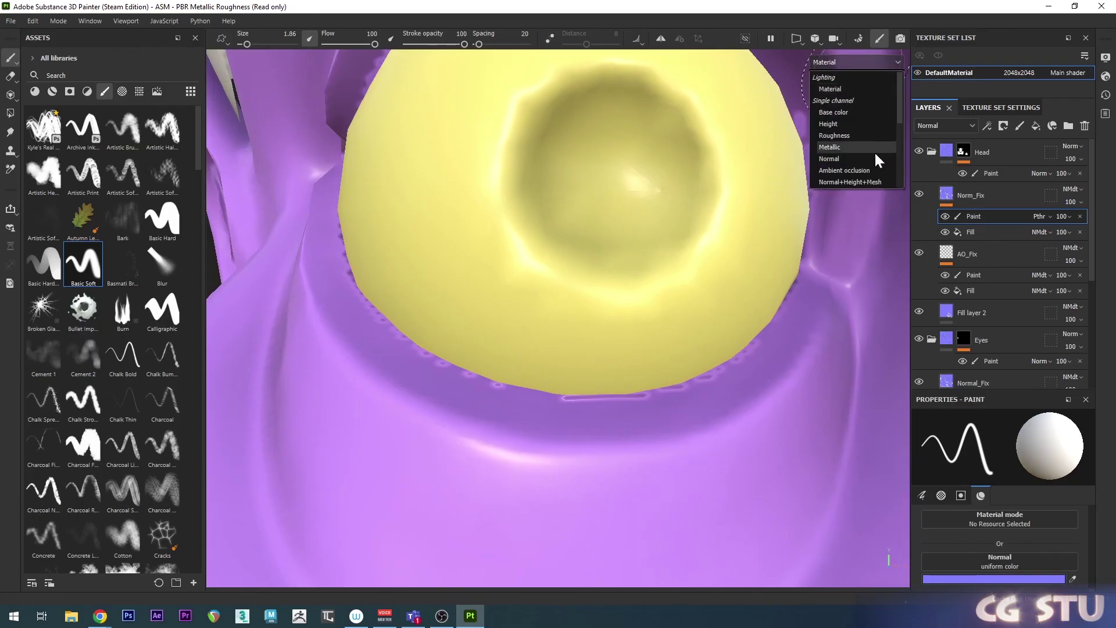
click(840, 181)
mouse_move(488, 422)
alt+mouse_down()
mouse_move(410, 302)
mouse_move(416, 271)
mouse_move(470, 341)
mouse_move(419, 309)
alt+mouse_up()
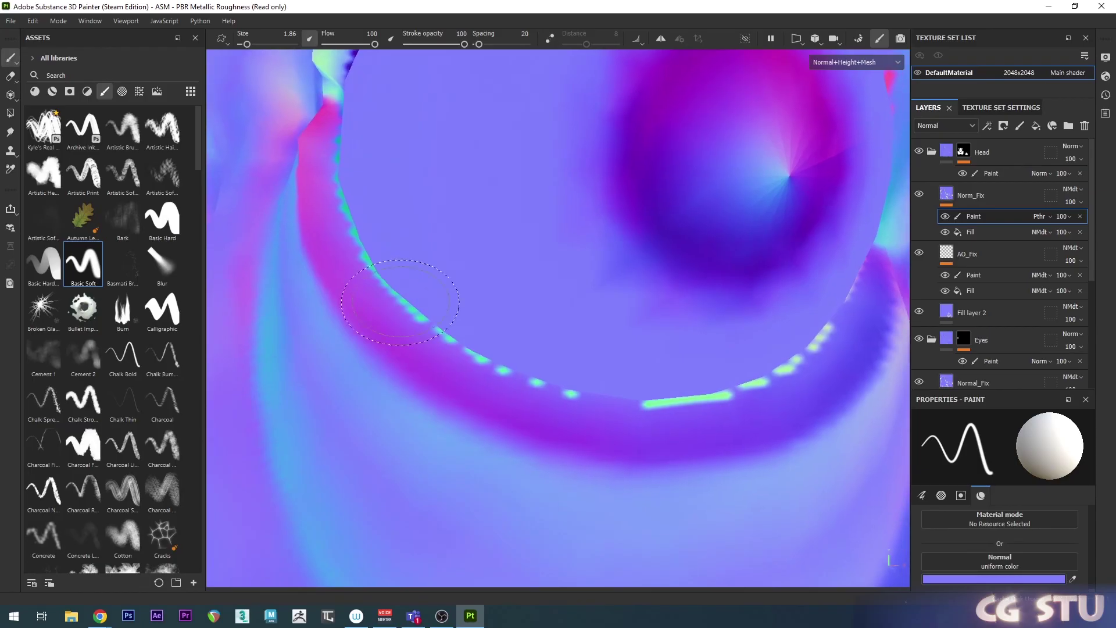
ctrl+right_drag(400, 300, 375, 300)
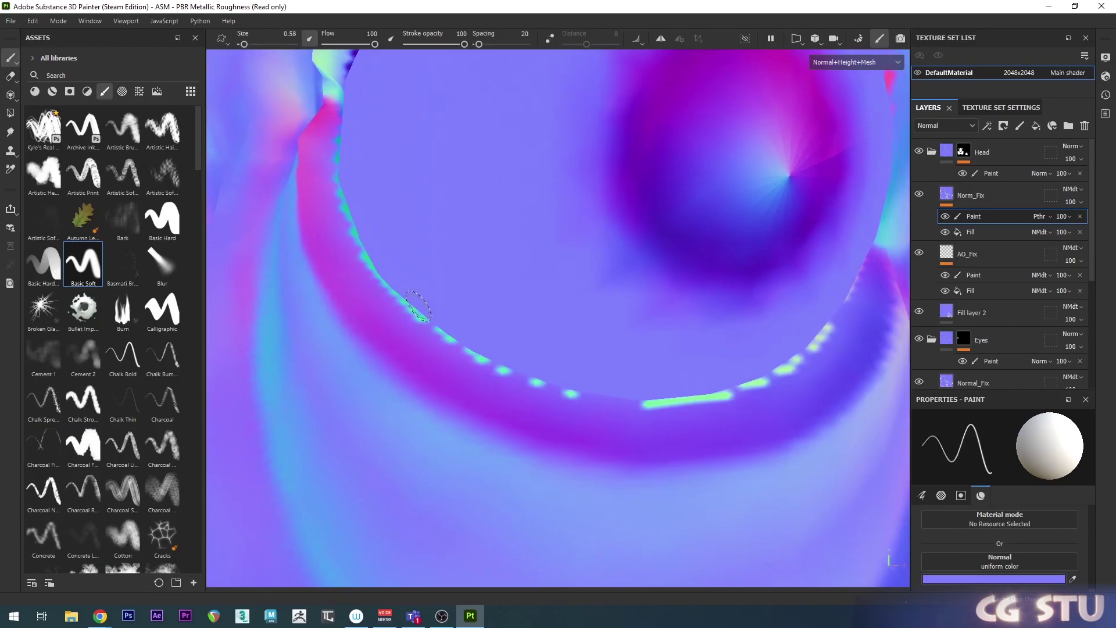
mouse_move(412, 307)
mouse_down()
mouse_move(342, 204)
mouse_move(339, 172)
mouse_up()
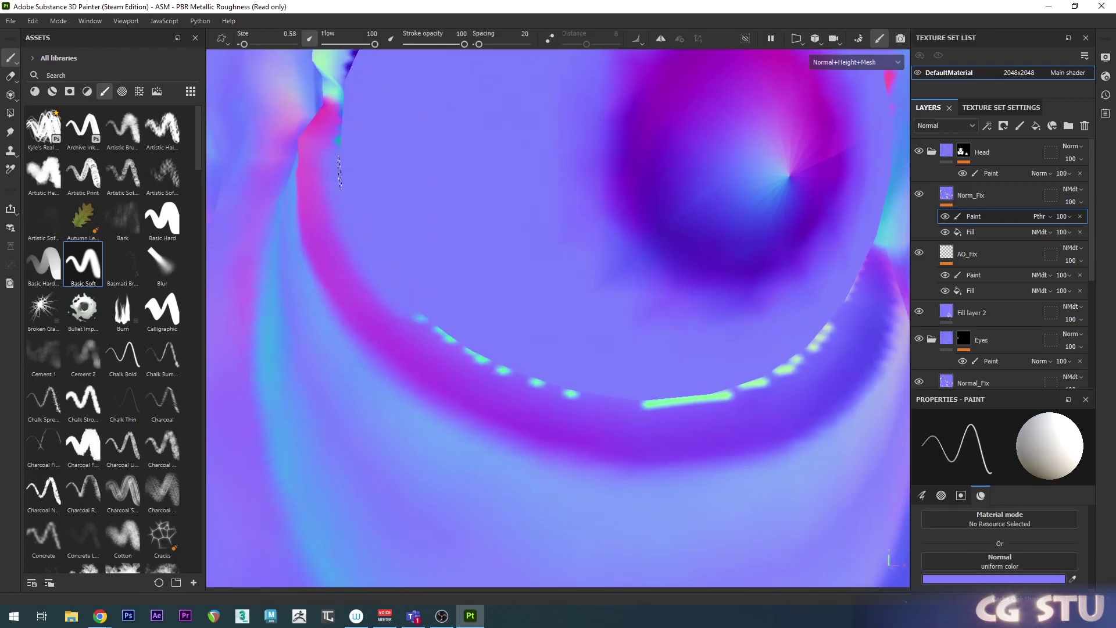
key(ctrl+z)
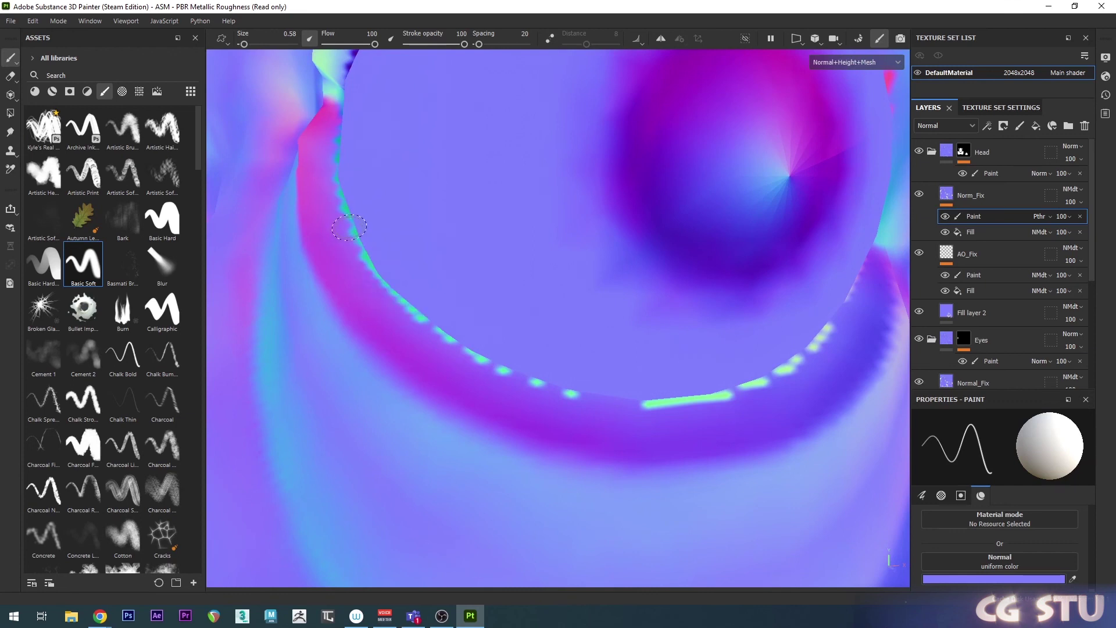
- Repeatedly sample normal colours from the lower eyelid and paint them over the adjacent green artifacts along its inner edge
key(p)
click(342, 229)
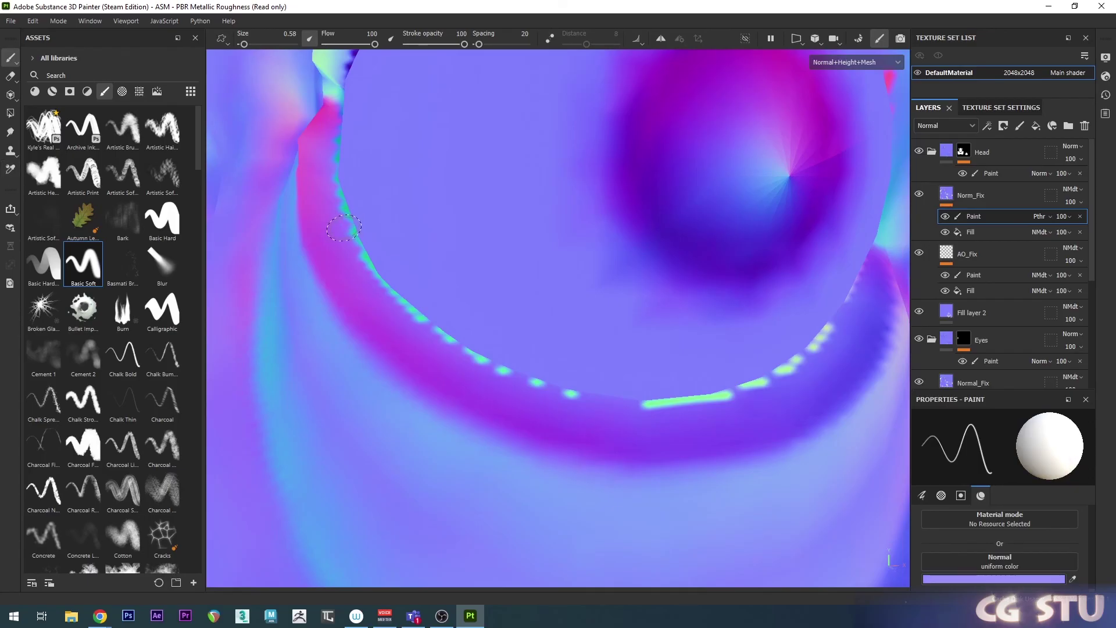
key(p)
click(347, 237)
drag(358, 234, 368, 272)
key(p)
click(349, 252)
key(p)
click(359, 269)
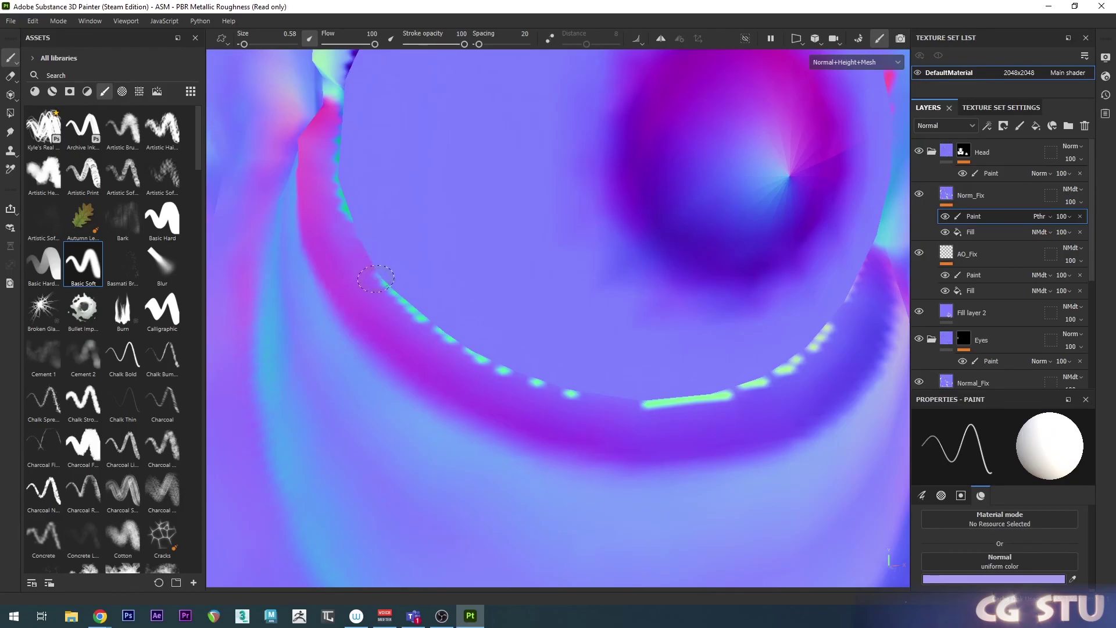
key(p)
click(352, 287)
key(p)
click(361, 288)
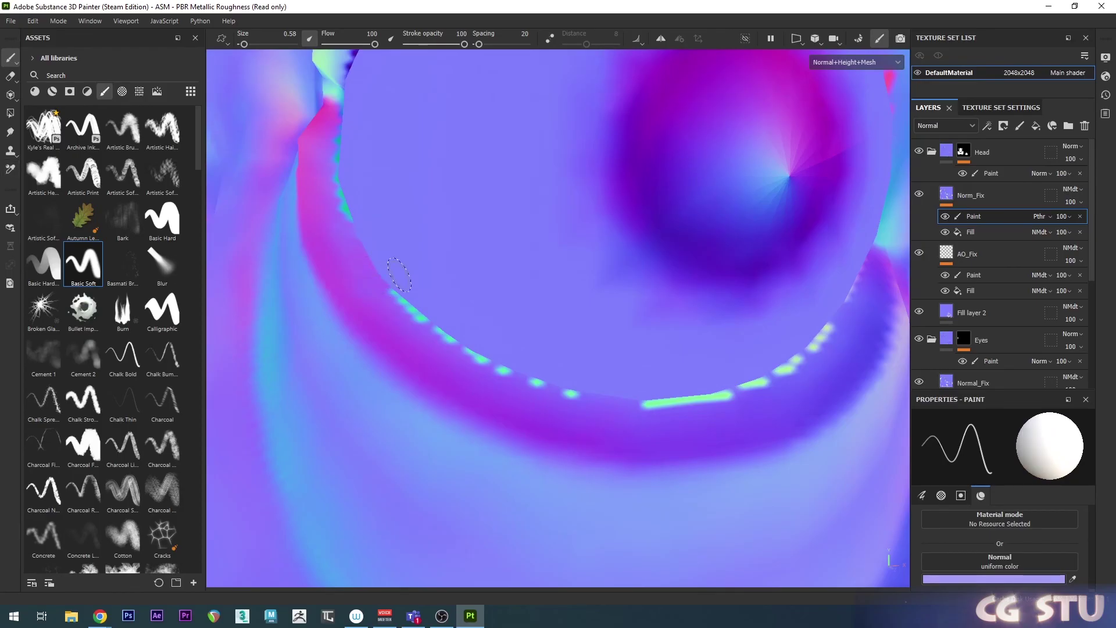
key(p)
click(377, 292)
key(p)
click(388, 306)
key(p)
click(418, 323)
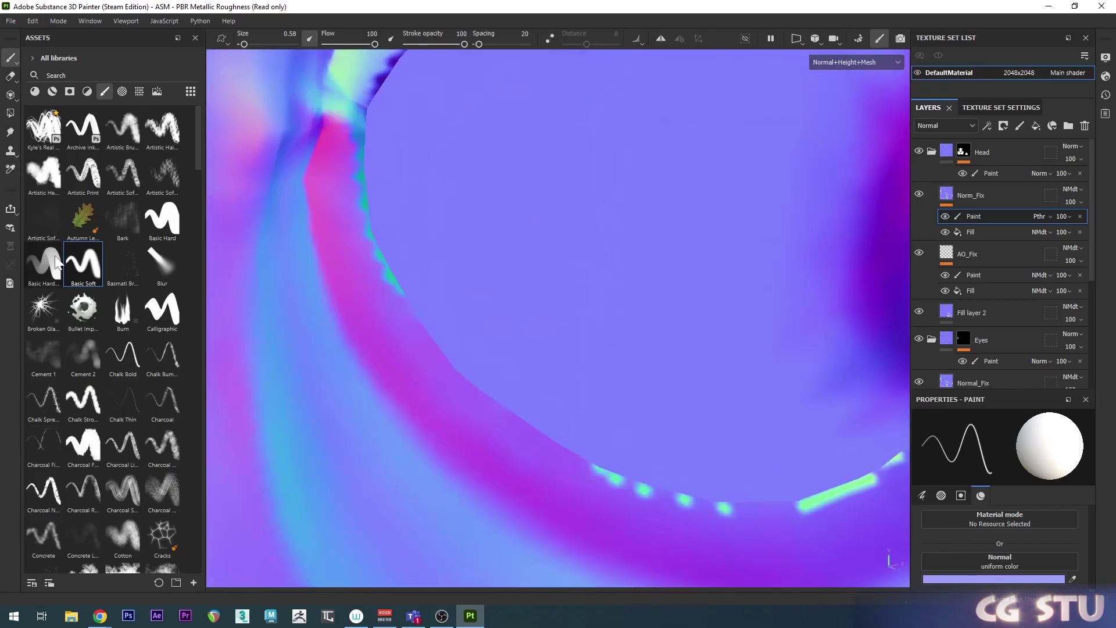
- Clone clean lower-eyelid normals over the green artifacts near the eye's outer corner, using only the nrm channel and a brush size of 5.57
click(11, 151)
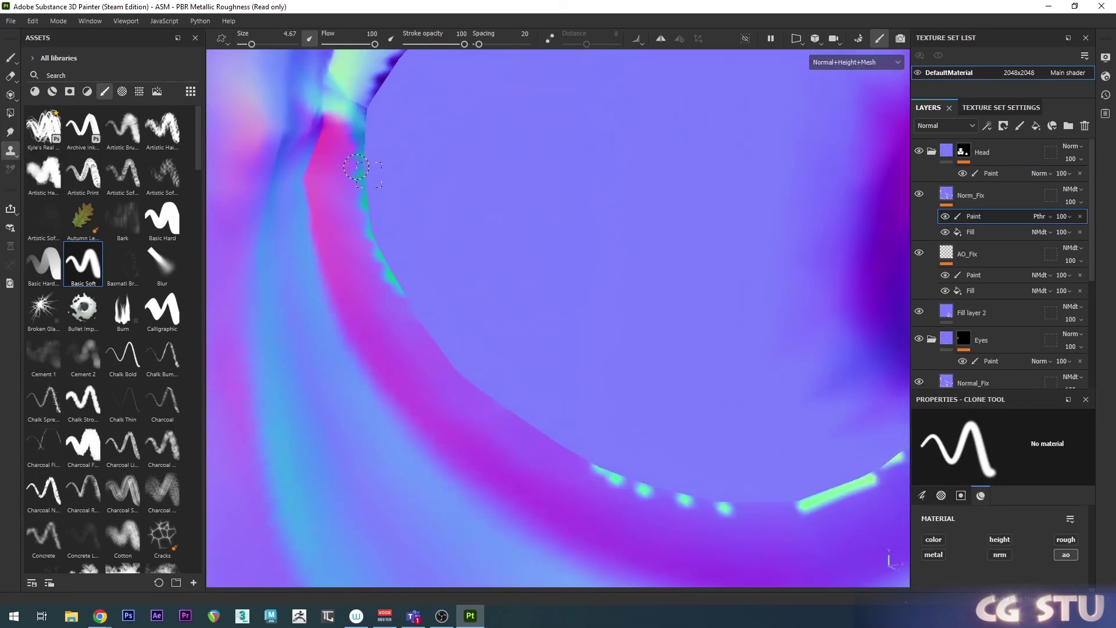
key(bracketright)
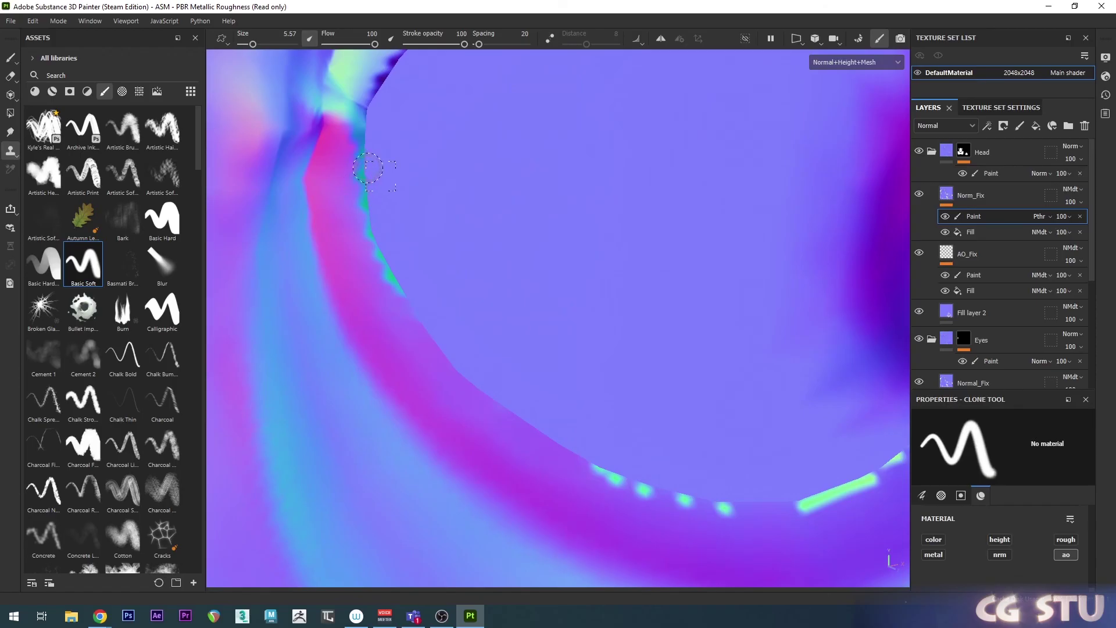
key(v)
click(342, 162)
mouse_move(358, 206)
mouse_down()
mouse_move(368, 214)
mouse_move(358, 172)
mouse_move(356, 197)
mouse_move(399, 291)
mouse_move(390, 272)
mouse_up()
drag(374, 186, 366, 167)
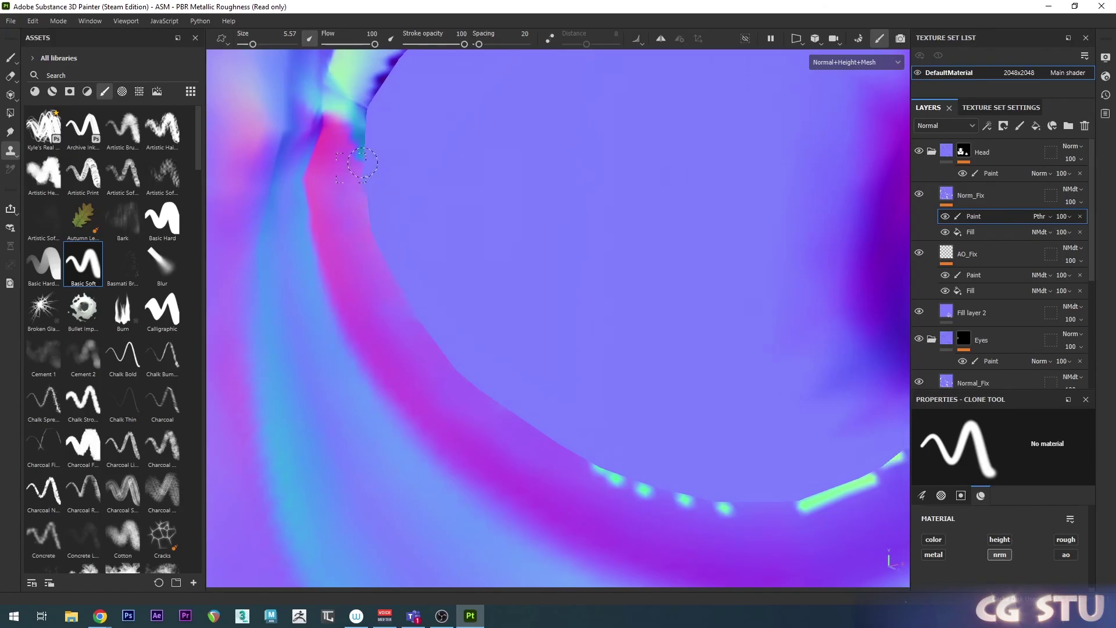
- Clone over the remaining green spots along the lower eyelid's edge and paint over the artifacts along the upper eyelid's edge
mouse_move(500, 384)
alt+mouse_down()
mouse_move(448, 367)
mouse_move(515, 415)
mouse_move(489, 407)
alt+mouse_up()
mouse_move(488, 407)
mouse_down()
mouse_move(739, 336)
mouse_move(837, 523)
mouse_up()
key(1)
mouse_move(726, 189)
mouse_down()
mouse_move(578, 224)
mouse_move(416, 293)
mouse_up()
mouse_move(698, 326)
alt+mouse_down()
mouse_move(494, 343)
mouse_move(685, 242)
mouse_move(718, 256)
alt+mouse_up()
key(5)
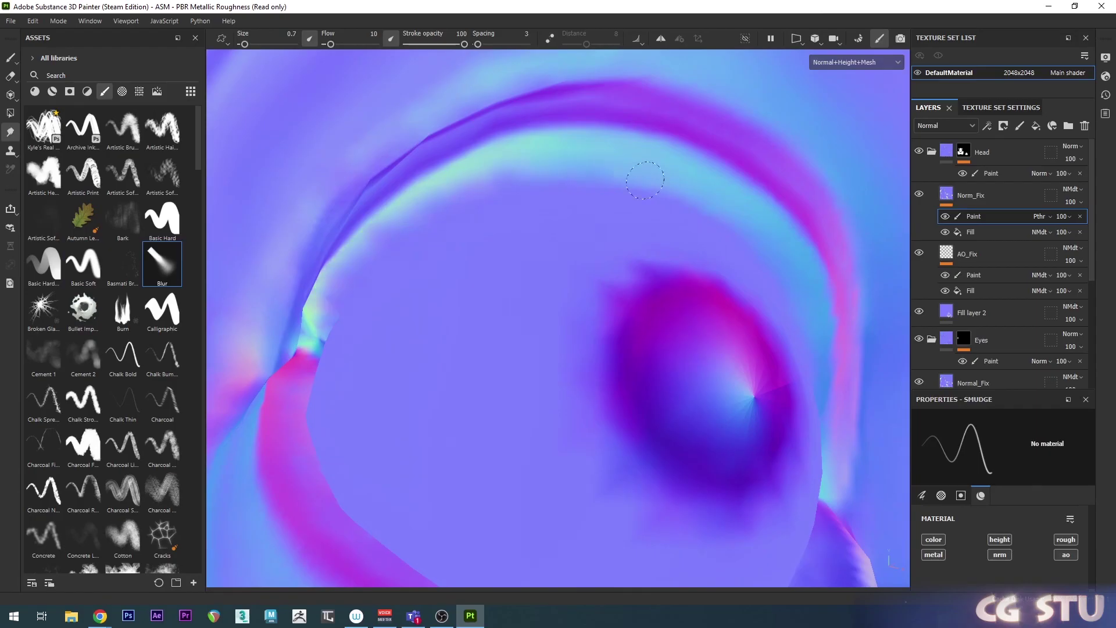
mouse_move(337, 262)
alt+mouse_down()
mouse_move(458, 310)
mouse_move(505, 244)
alt+mouse_up()
key(1)
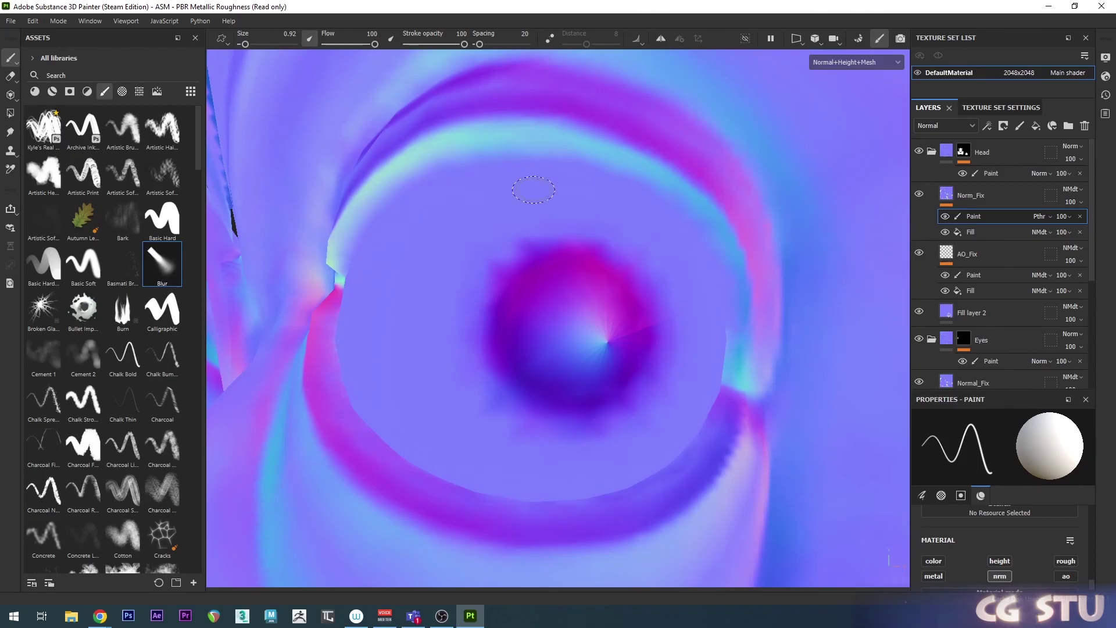
- Switch the viewport to Material and examine the eyelid edges around both eyes from several angles and lighting directions
key(m)
scroll(550, 219, down, 2)
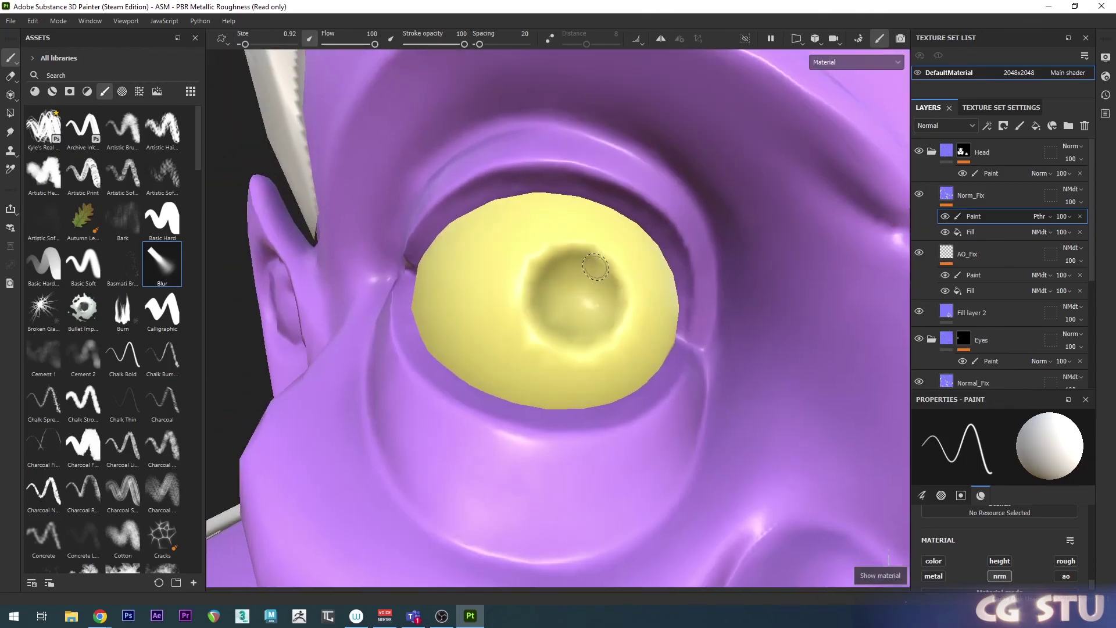
mouse_move(678, 318)
shift+right_down()
mouse_move(668, 317)
mouse_move(703, 317)
mouse_move(673, 324)
shift+right_up()
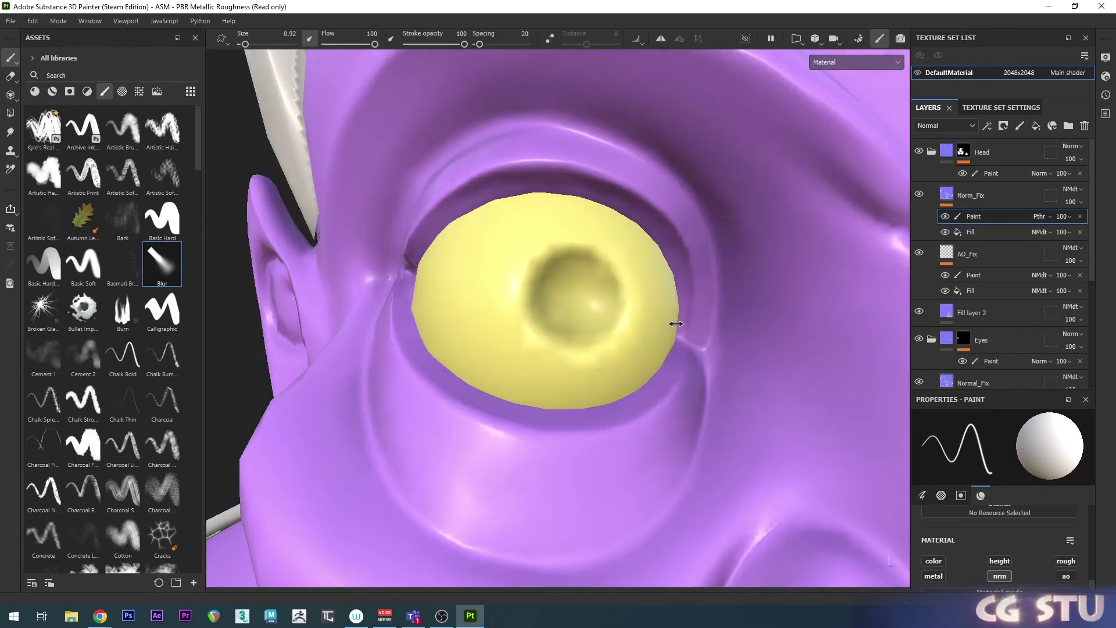
scroll(686, 345, down, 2)
alt+middle_drag(686, 345, 675, 358)
alt+drag(640, 334, 551, 316)
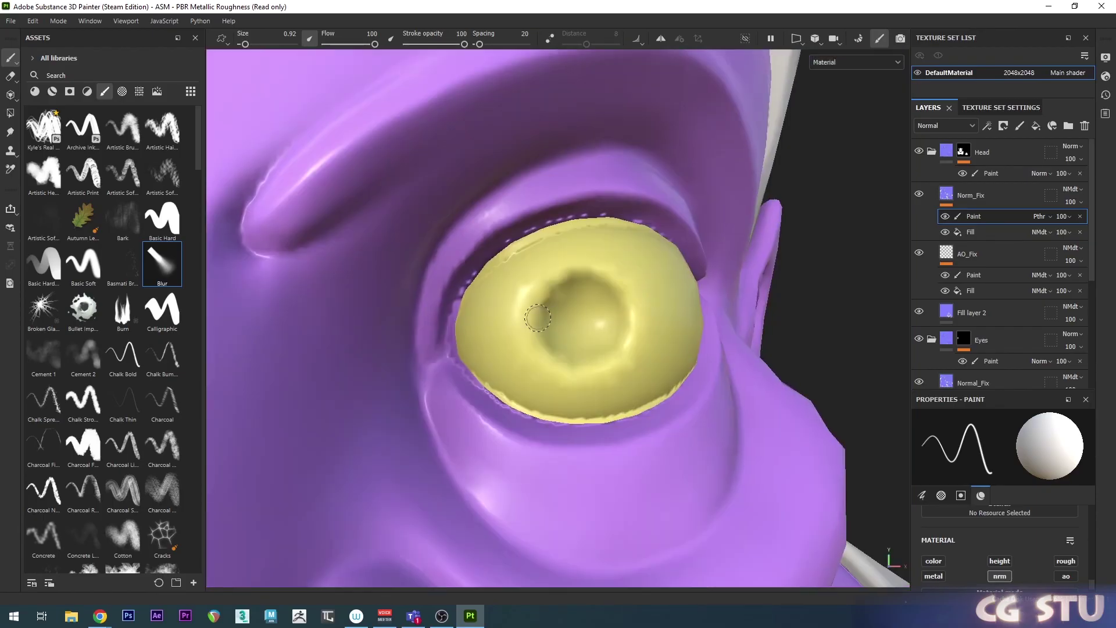
alt+drag(460, 313, 610, 315)
scroll(525, 312, down, 1)
alt+drag(526, 311, 623, 309)
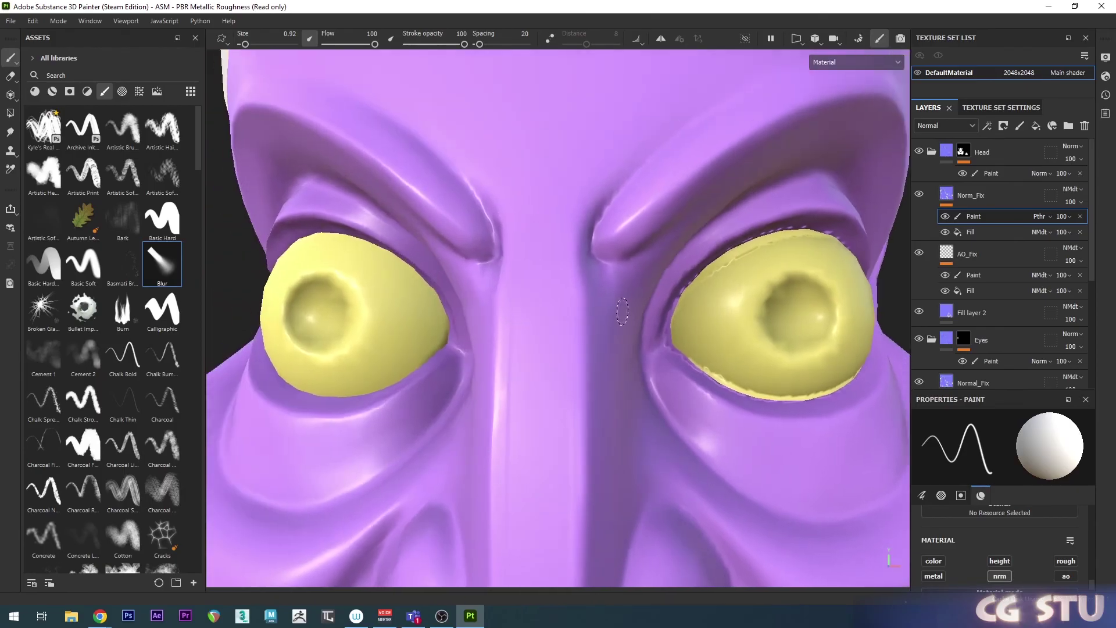
alt+drag(328, 323, 719, 318)
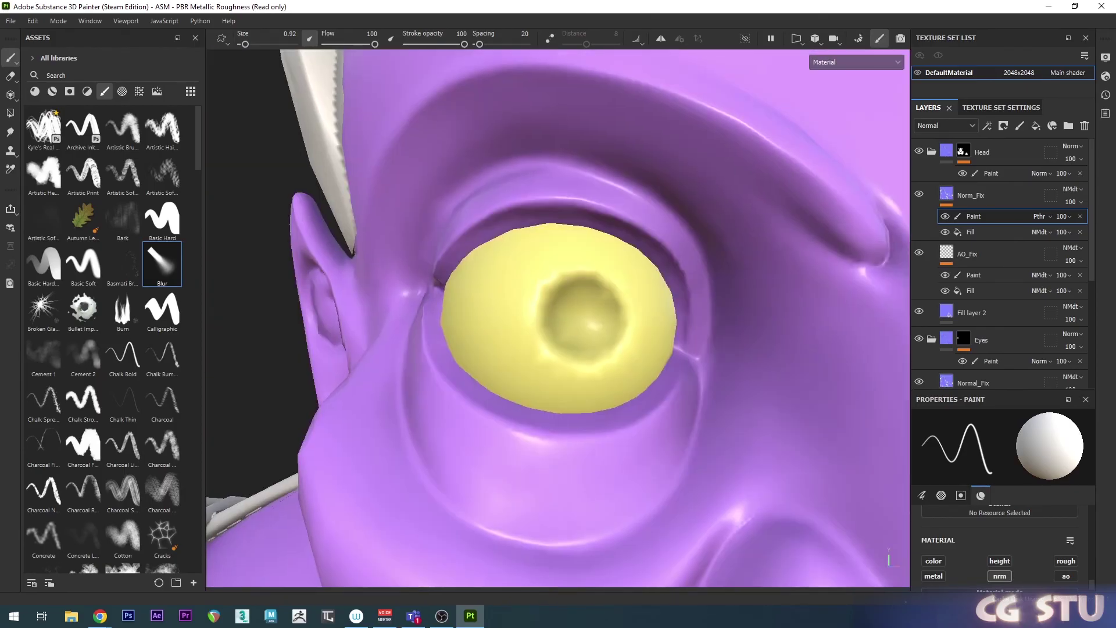